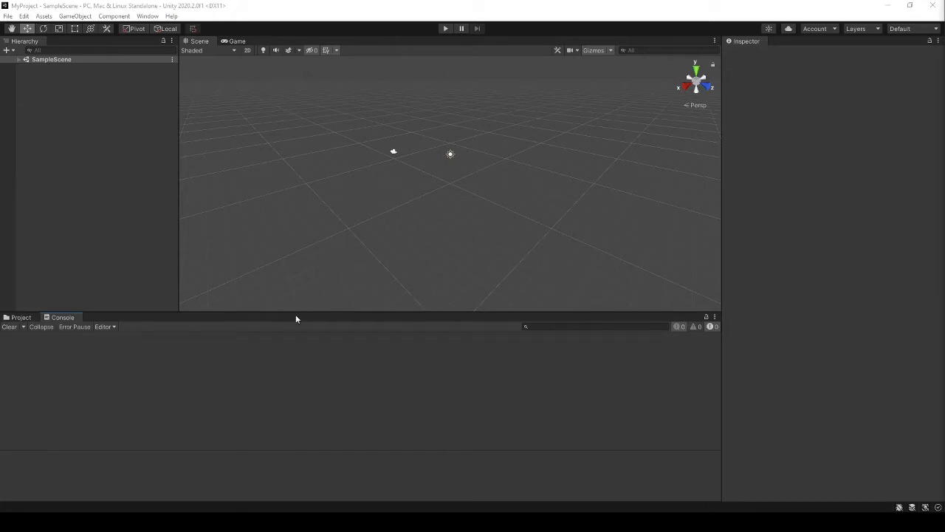
# Open the Project tab so Assets shows the Scenes and Scripts folders
pyautogui.click(31, 318)
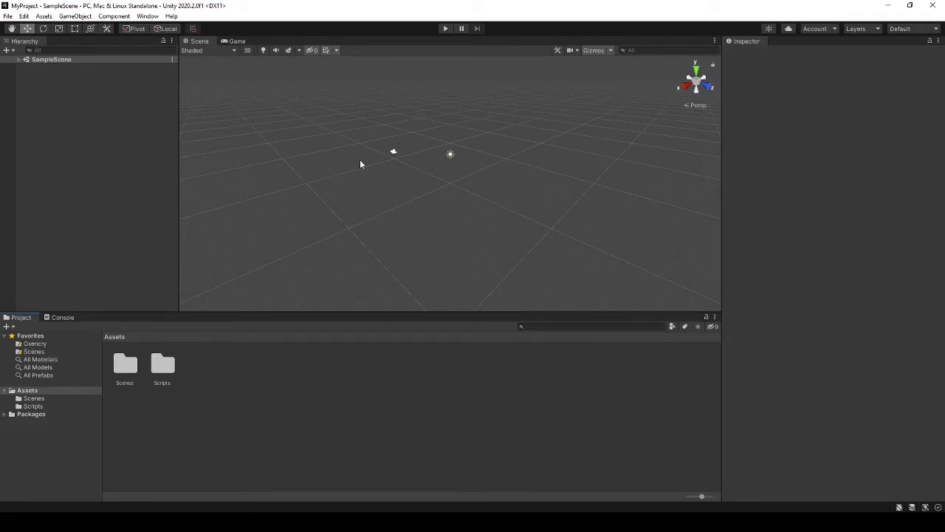
pyautogui.moveTo(466, 251)
pyautogui.keyDown('alt'); pyautogui.mouseDown()
pyautogui.moveTo(377, 230)
pyautogui.moveTo(459, 238)
pyautogui.mouseUp(); pyautogui.keyUp('alt')
pyautogui.click(247, 50)
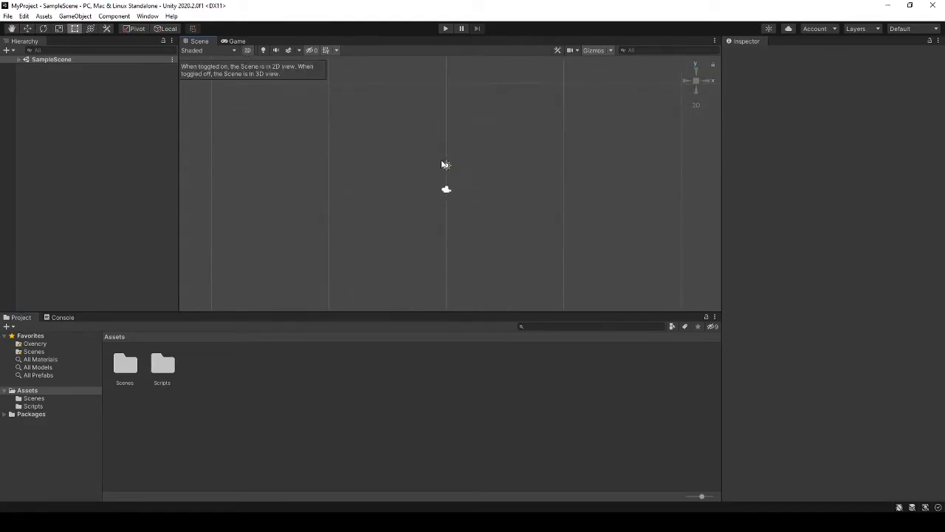
pyautogui.moveTo(468, 168)
pyautogui.mouseDown(button='middle')
pyautogui.moveTo(442, 197)
pyautogui.moveTo(516, 162)
pyautogui.mouseUp(button='middle')
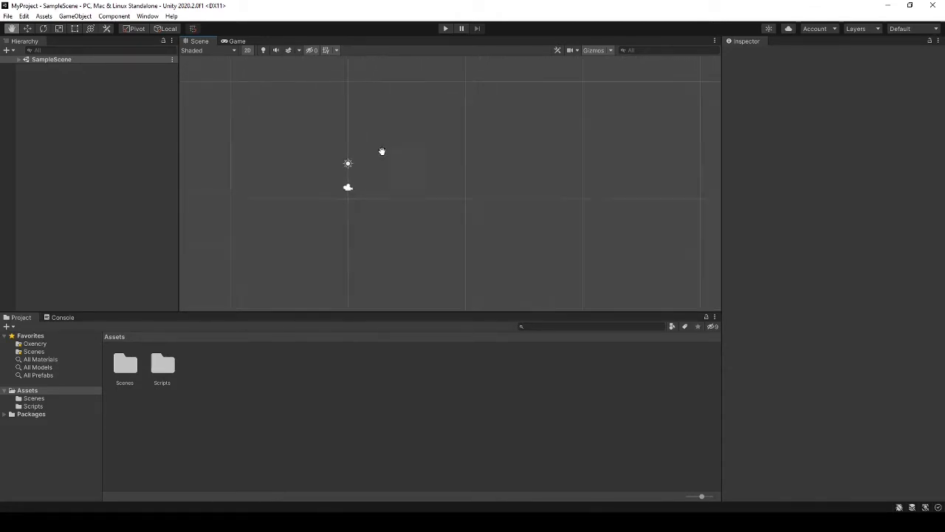
pyautogui.moveTo(515, 163); pyautogui.dragTo(389, 179, button='middle')
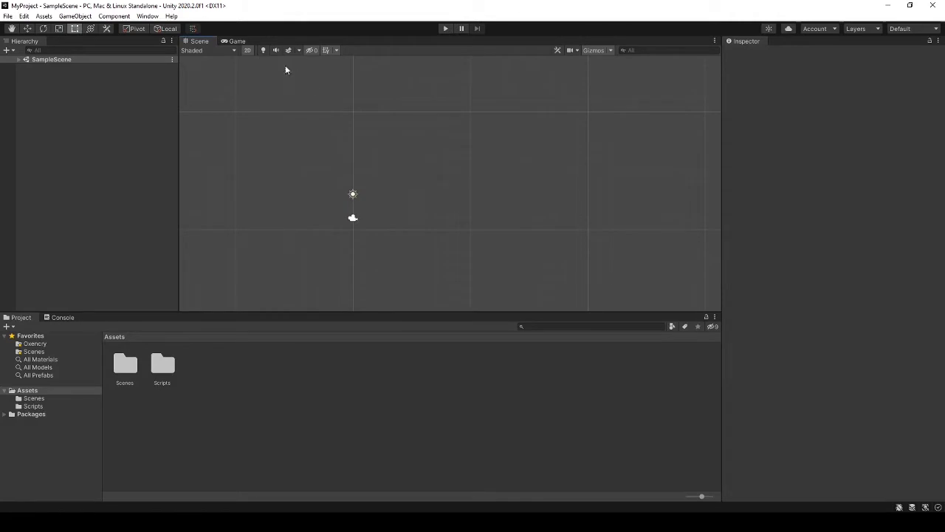
pyautogui.click(247, 50)
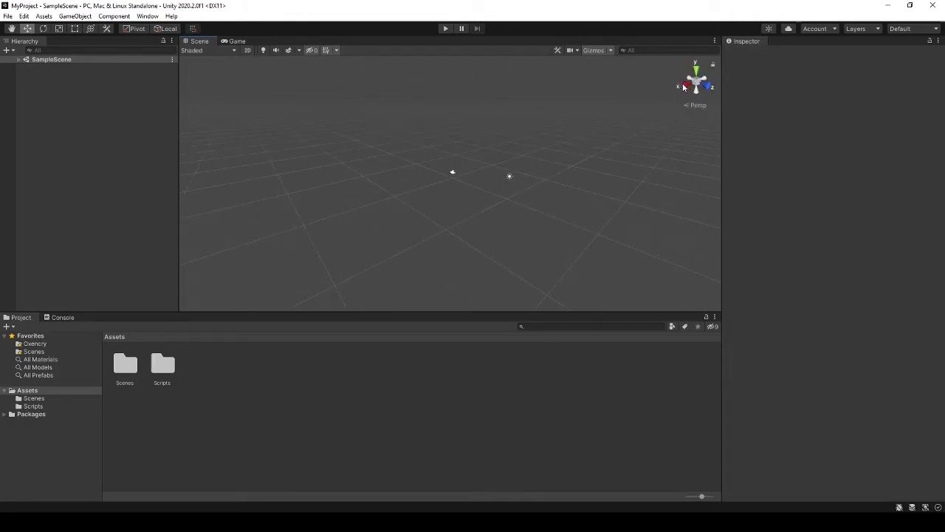
pyautogui.click(707, 88)
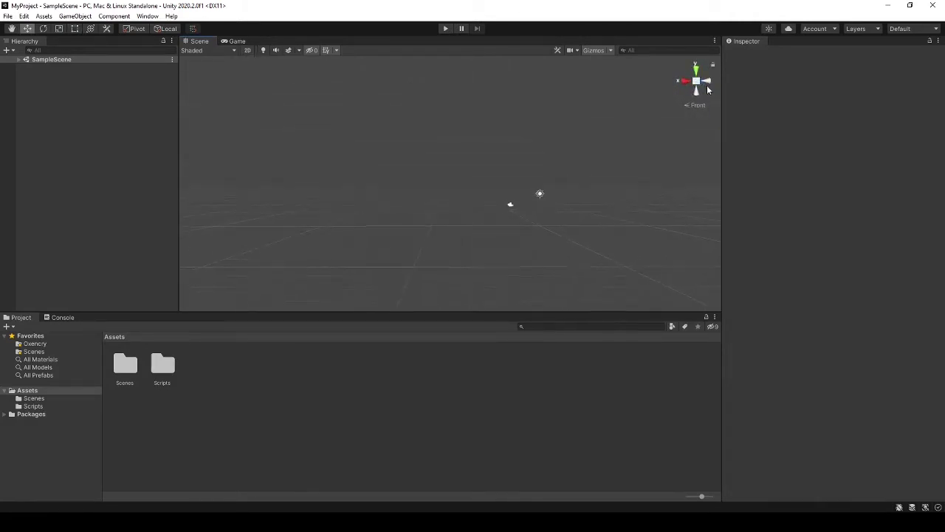
pyautogui.click(707, 87)
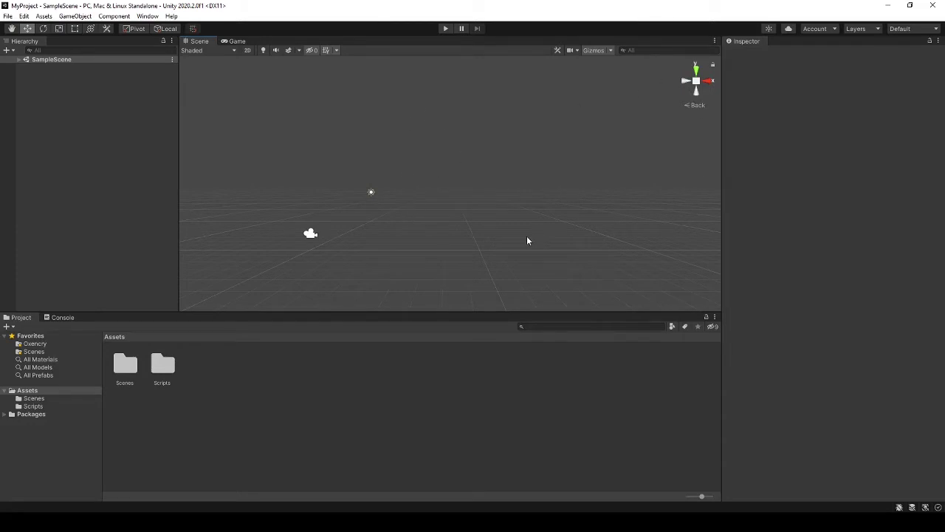
pyautogui.moveTo(450, 166)
pyautogui.keyDown('alt'); pyautogui.mouseDown()
pyautogui.moveTo(666, 234)
pyautogui.moveTo(430, 236)
pyautogui.moveTo(576, 225)
pyautogui.moveTo(431, 234)
pyautogui.mouseUp(); pyautogui.keyUp('alt')
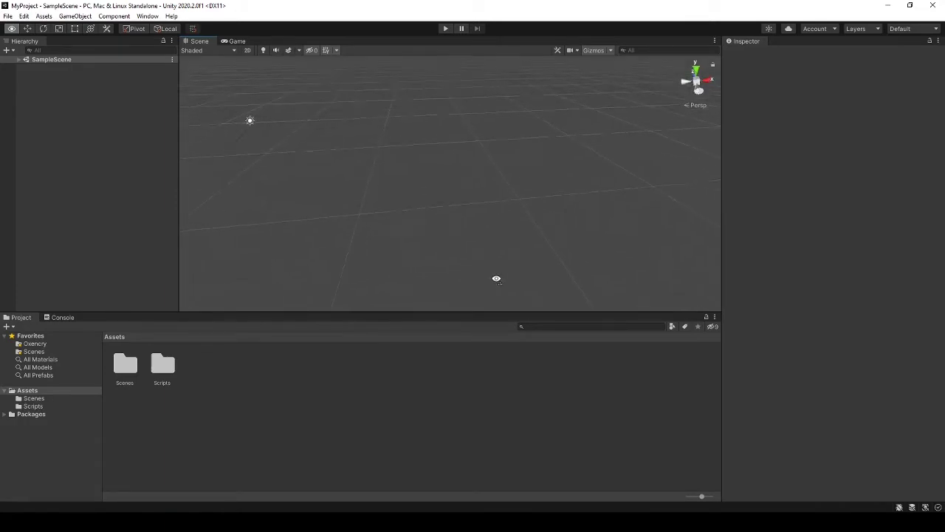
pyautogui.moveTo(430, 234)
pyautogui.keyDown('alt'); pyautogui.mouseDown()
pyautogui.moveTo(370, 218)
pyautogui.moveTo(320, 268)
pyautogui.moveTo(595, 299)
pyautogui.moveTo(530, 128)
pyautogui.moveTo(402, 147)
pyautogui.moveTo(426, 232)
pyautogui.moveTo(561, 300)
pyautogui.mouseUp(); pyautogui.keyUp('alt')
pyautogui.moveTo(453, 217)
pyautogui.keyDown('alt'); pyautogui.mouseDown()
pyautogui.moveTo(594, 240)
pyautogui.moveTo(588, 233)
pyautogui.mouseUp(); pyautogui.keyUp('alt')
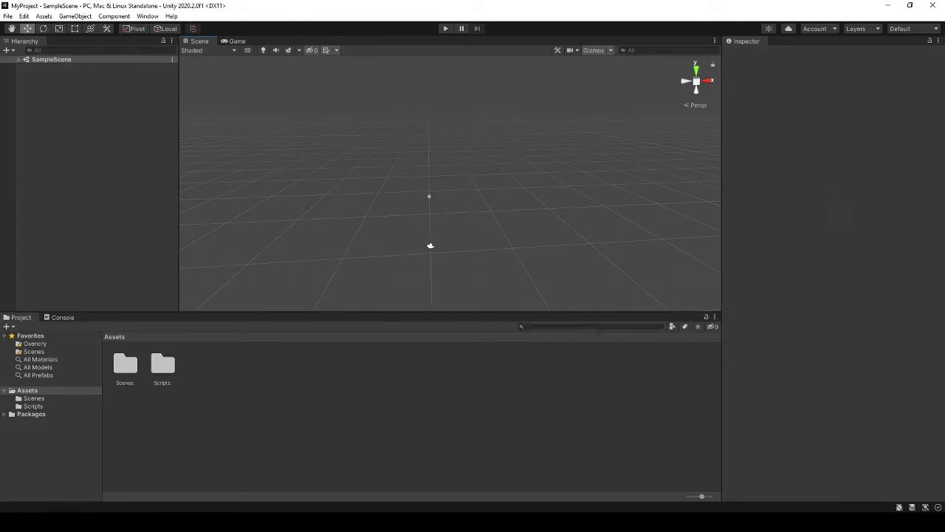
# Expand SampleScene in the Hierarchy to list Main Camera and Directional Light
pyautogui.click(19, 60)
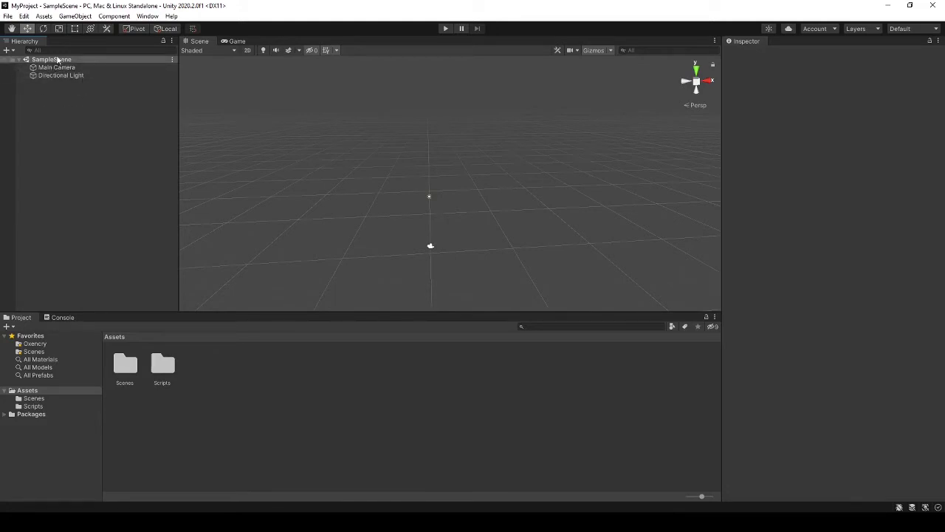
pyautogui.click(19, 60)
pyautogui.click(19, 60)
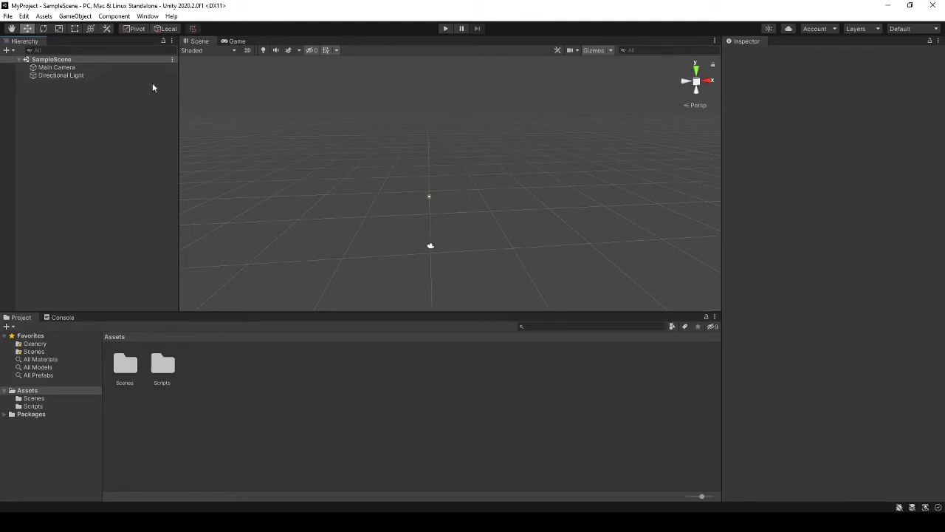
# Select Main Camera to show its Transform (0, 1, -10), Camera and Audio Listener
pyautogui.click(74, 68)
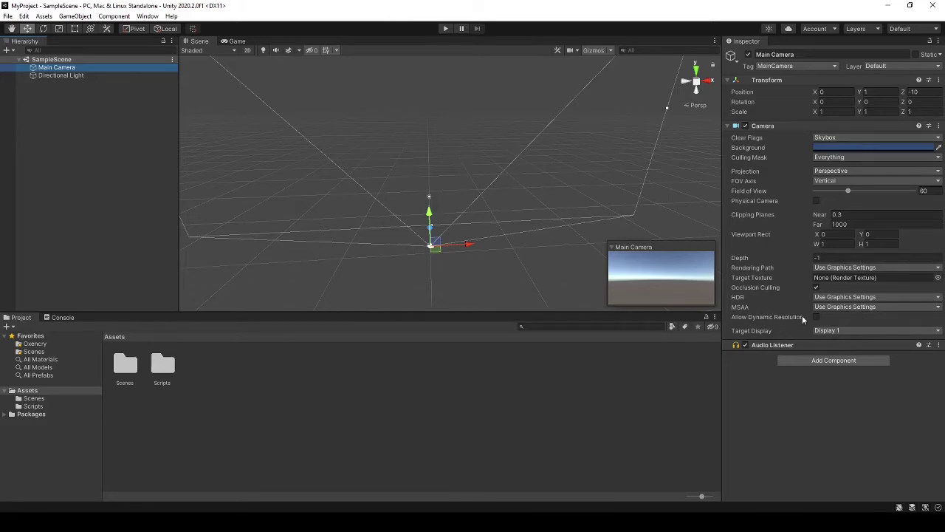
pyautogui.click(76, 76)
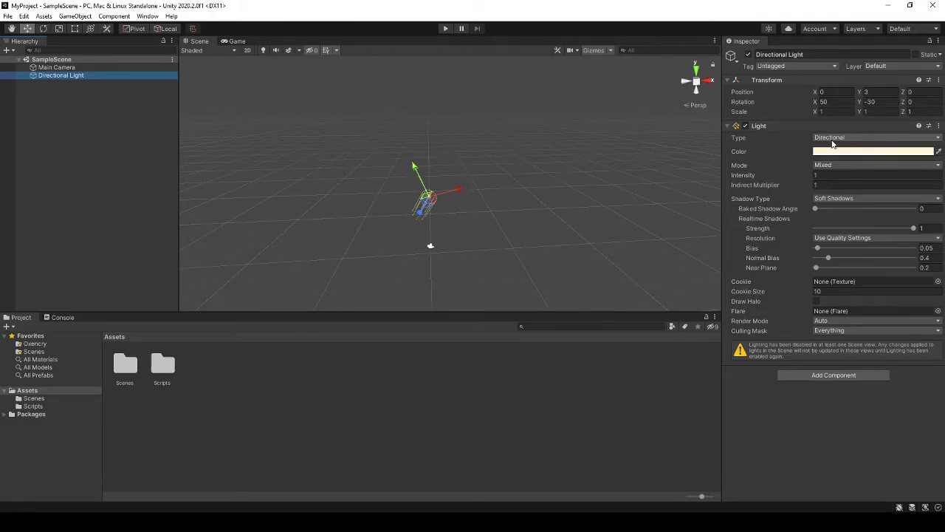
pyautogui.click(63, 69)
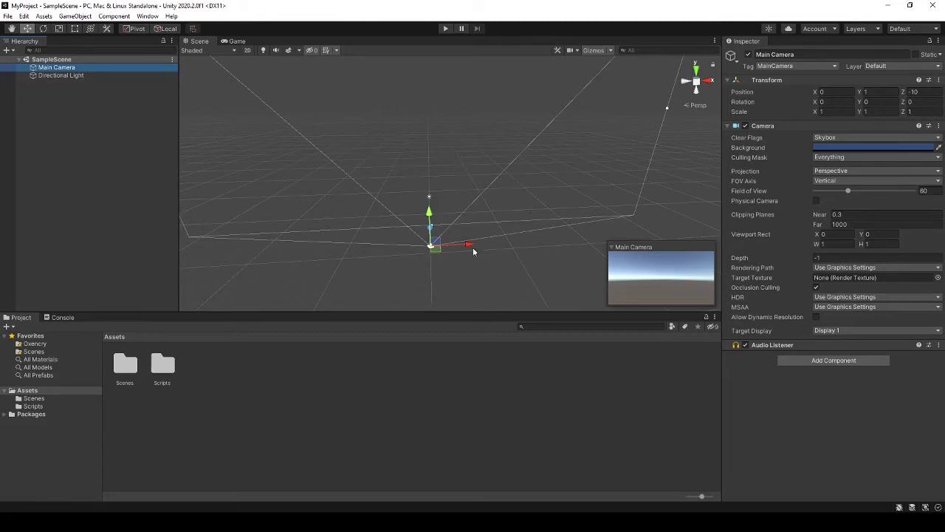
pyautogui.click(79, 94)
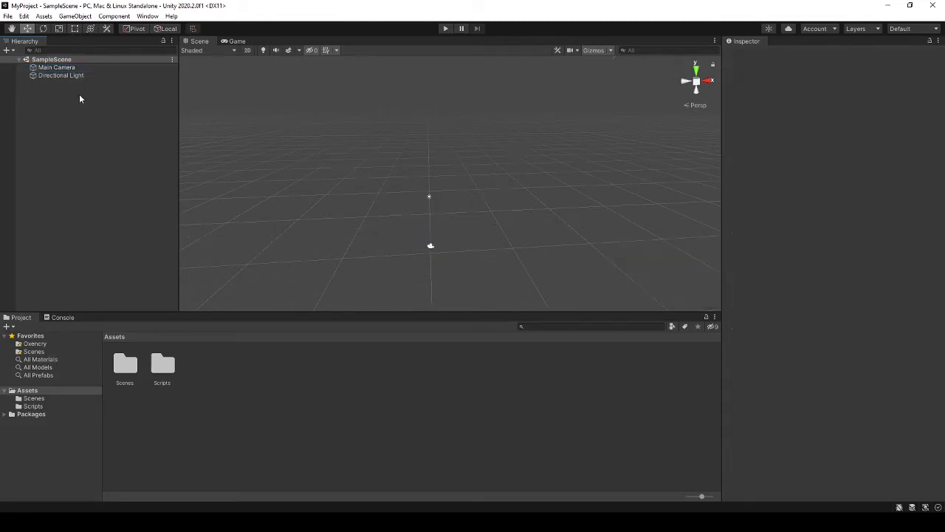
# Create an empty GameObject from the GameObject menu and select it
pyautogui.click(78, 17)
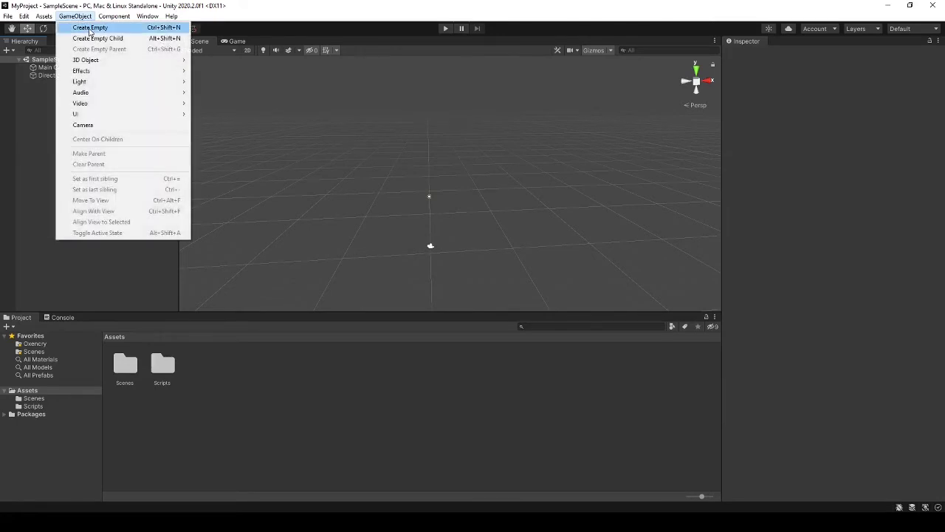
pyautogui.click(89, 29)
pyautogui.click(77, 94)
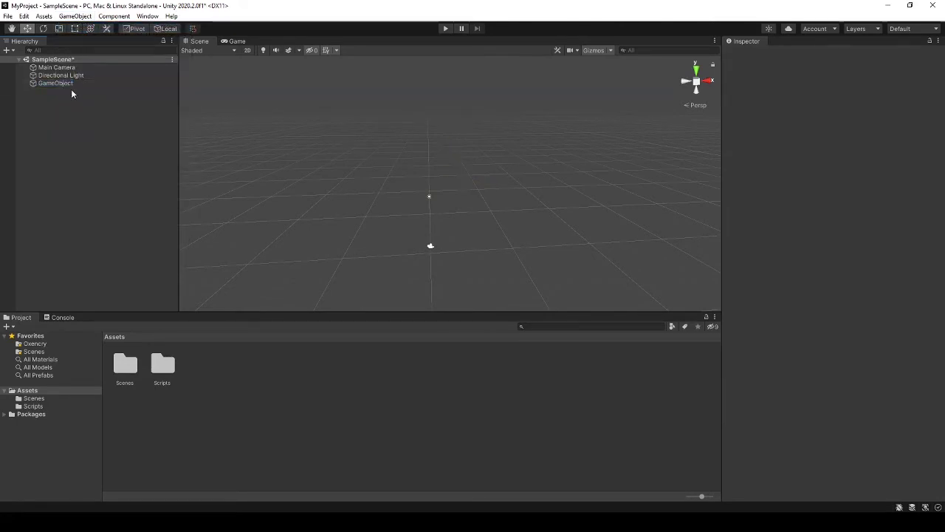
pyautogui.click(68, 86)
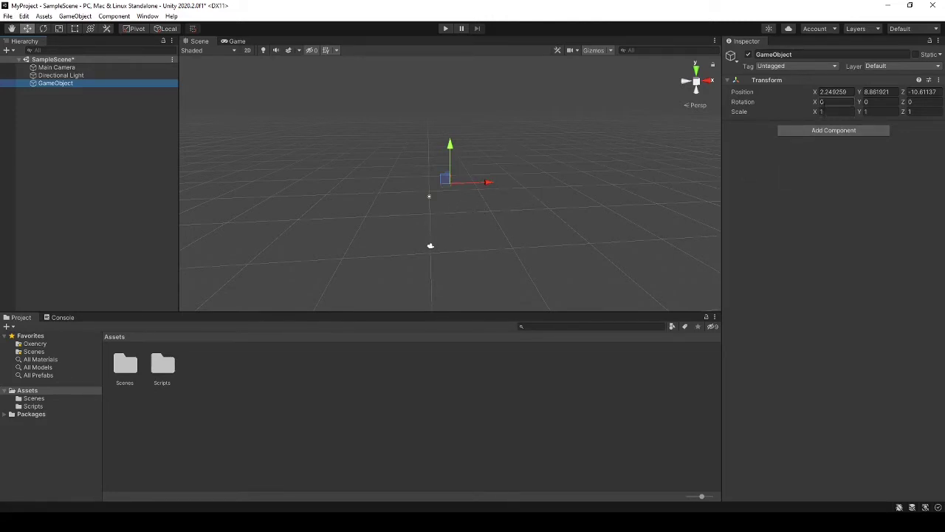
# Set its Position X to 5, then drag it along the X axis to -2.1
pyautogui.moveTo(815, 92); pyautogui.dragTo(797, 99)
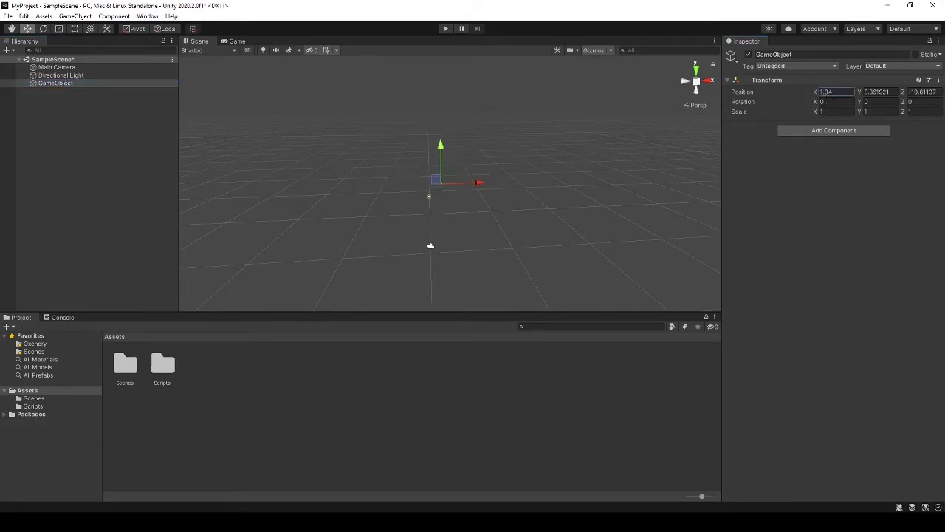
pyautogui.click(830, 93)
pyautogui.write('5')
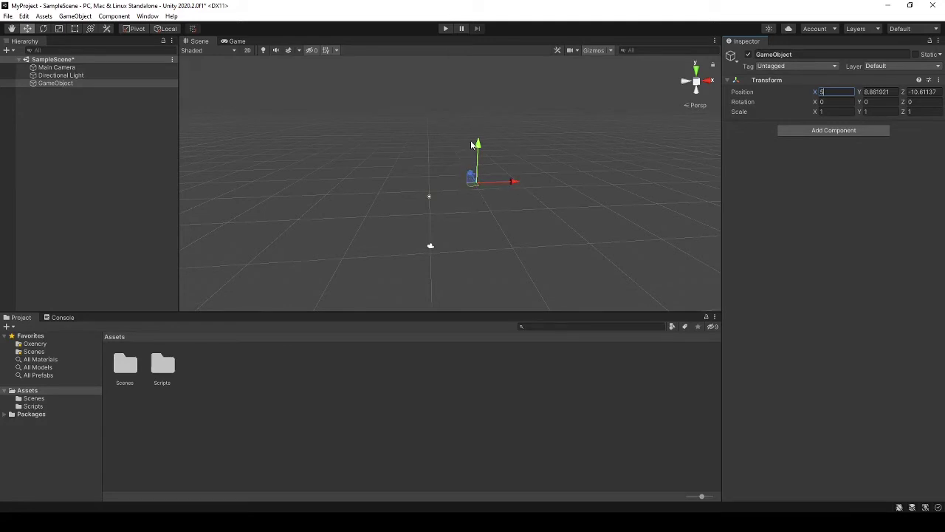
pyautogui.moveTo(463, 210); pyautogui.dragTo(430, 203, button='middle')
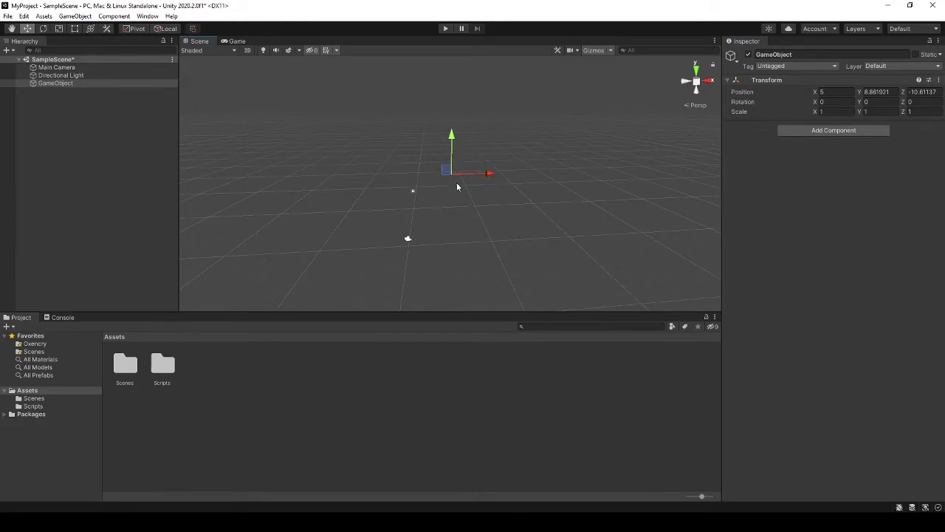
pyautogui.moveTo(487, 178)
pyautogui.mouseDown()
pyautogui.moveTo(570, 183)
pyautogui.moveTo(497, 174)
pyautogui.mouseUp()
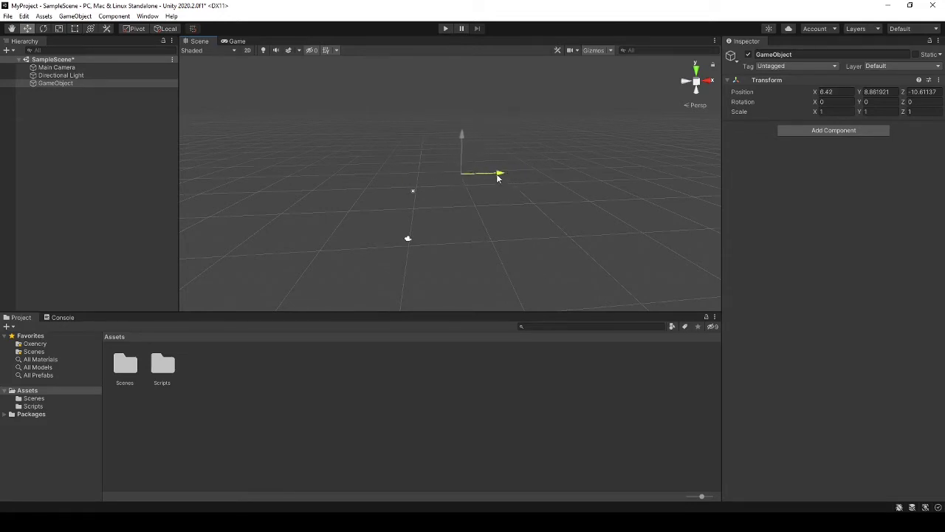
pyautogui.moveTo(497, 174); pyautogui.dragTo(415, 177)
pyautogui.click(406, 179)
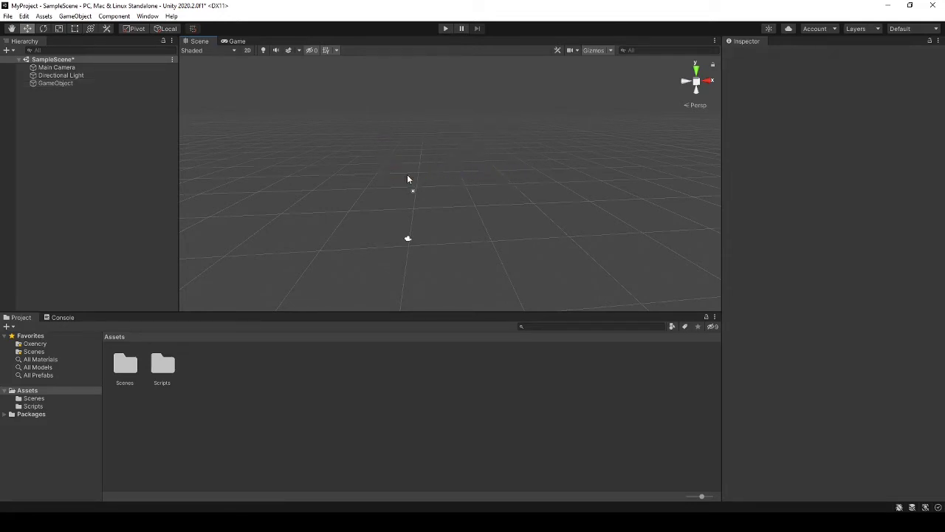
# Select Main Camera, shift it to X 3.16, and drag Field of View down to 38
pyautogui.click(64, 85)
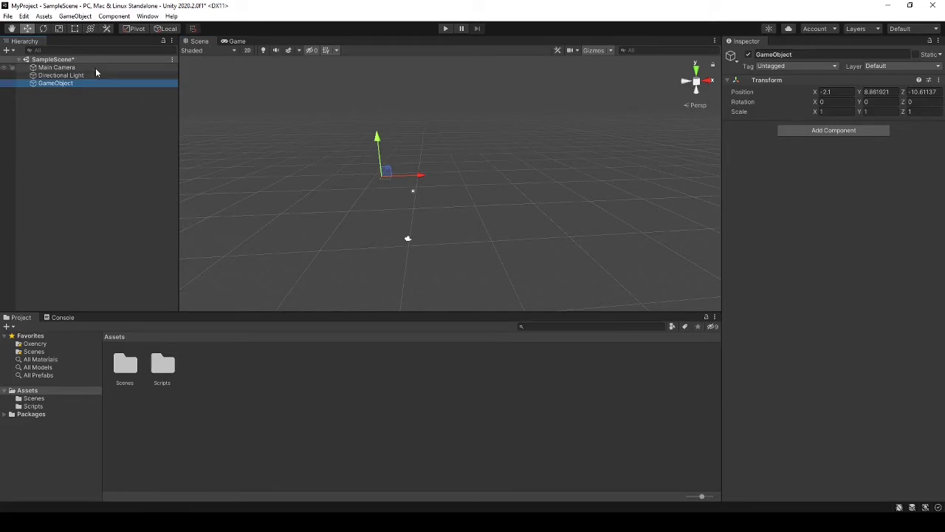
pyautogui.click(93, 66)
pyautogui.moveTo(358, 213)
pyautogui.mouseDown(button='middle')
pyautogui.moveTo(376, 243)
pyautogui.moveTo(438, 226)
pyautogui.mouseUp(button='middle')
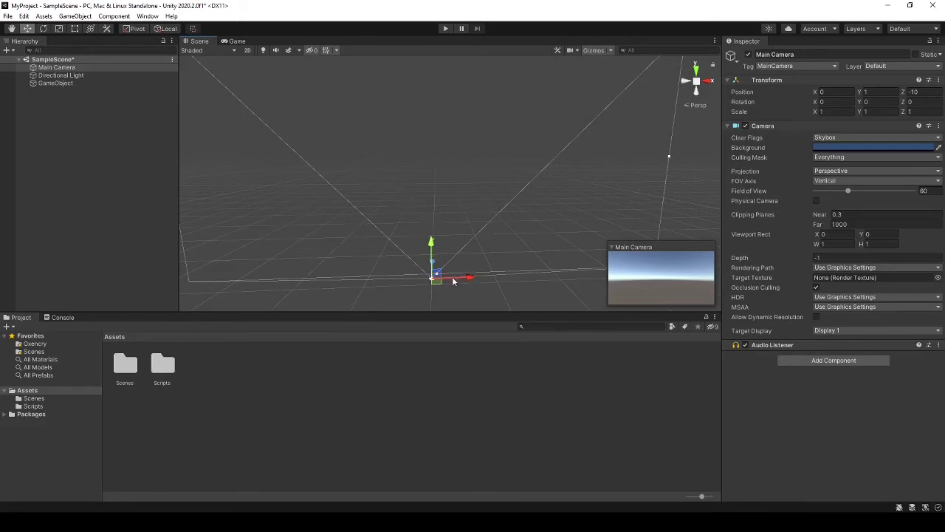
pyautogui.moveTo(453, 281)
pyautogui.mouseDown()
pyautogui.moveTo(432, 276)
pyautogui.moveTo(472, 244)
pyautogui.moveTo(480, 264)
pyautogui.moveTo(489, 246)
pyautogui.moveTo(489, 254)
pyautogui.mouseUp()
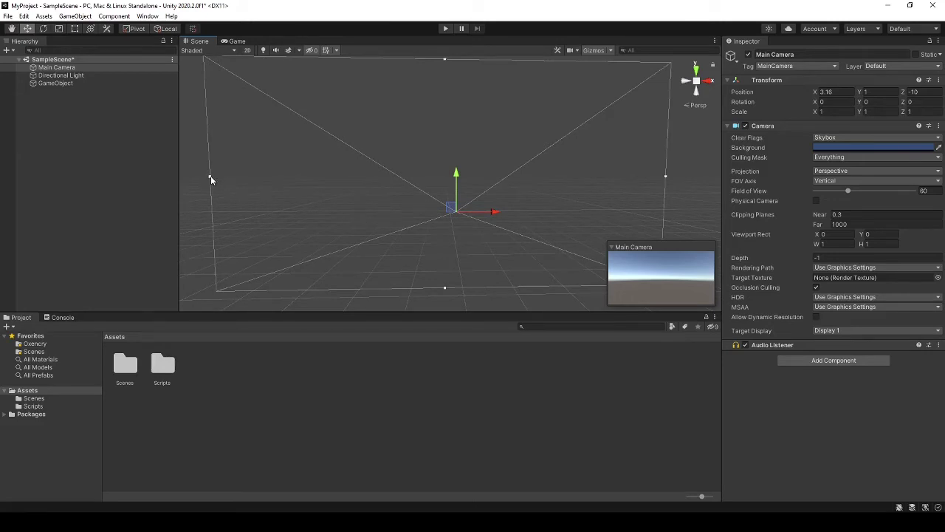
pyautogui.moveTo(210, 178)
pyautogui.mouseDown()
pyautogui.moveTo(294, 192)
pyautogui.moveTo(268, 202)
pyautogui.moveTo(339, 201)
pyautogui.moveTo(281, 195)
pyautogui.moveTo(352, 183)
pyautogui.mouseUp()
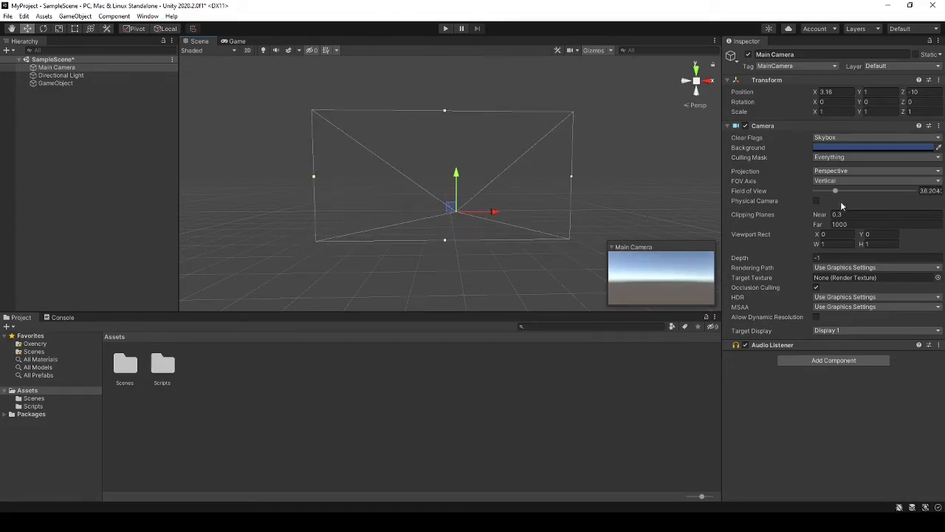
pyautogui.moveTo(835, 191); pyautogui.dragTo(836, 192)
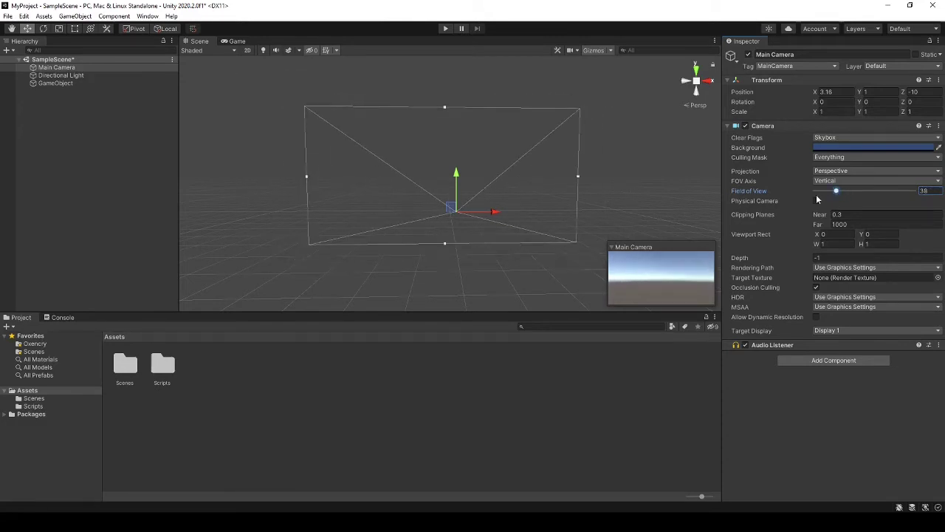
# Select Directional Light, move it to X 15.6, Z 9.1, and turn Rotation Y to -69.7
pyautogui.click(102, 75)
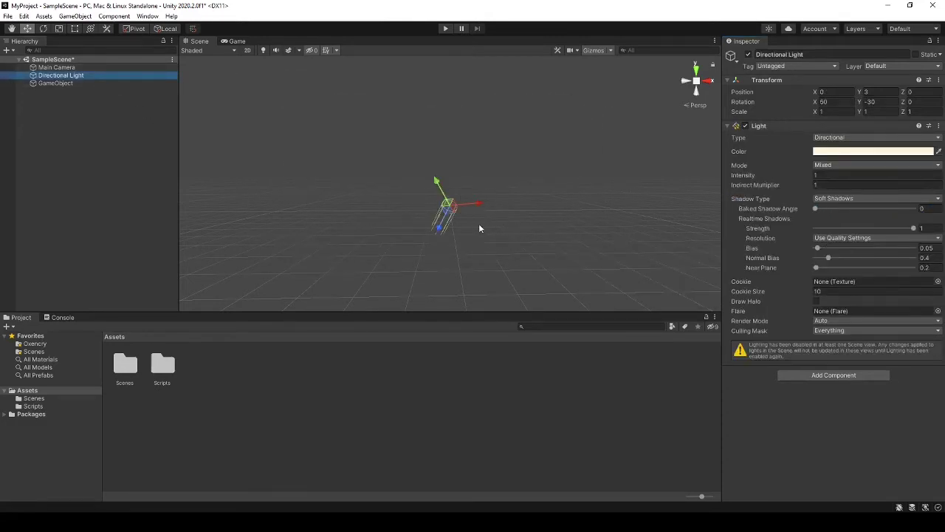
pyautogui.moveTo(464, 231); pyautogui.dragTo(473, 204, button='middle')
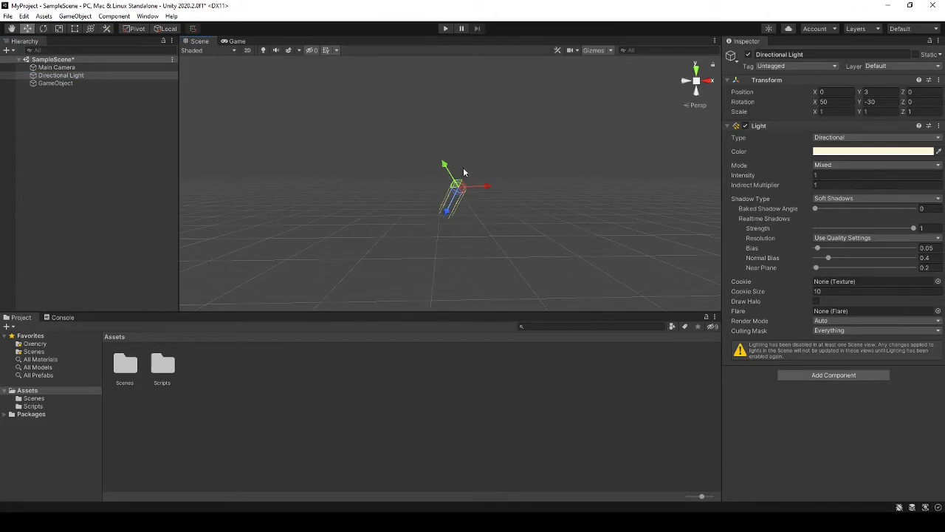
pyautogui.moveTo(473, 204); pyautogui.dragTo(468, 232, button='right')
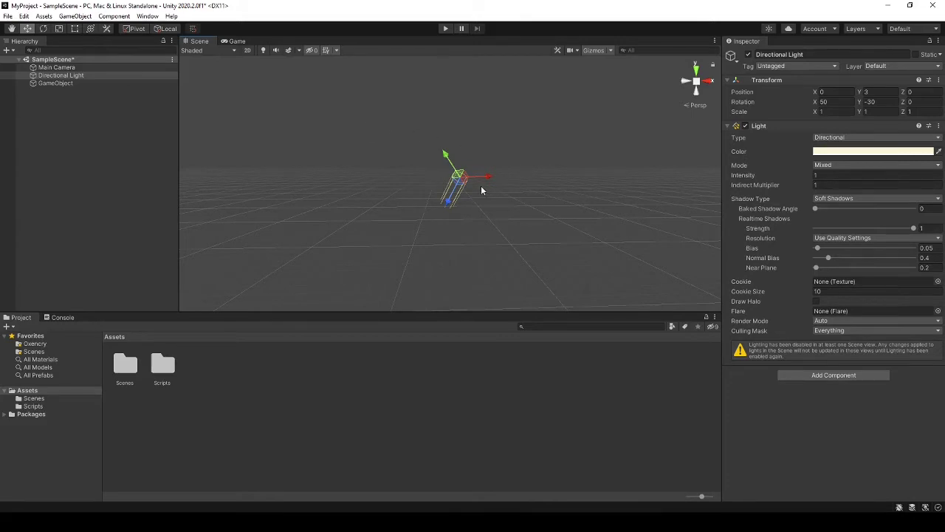
pyautogui.moveTo(481, 190); pyautogui.dragTo(516, 186)
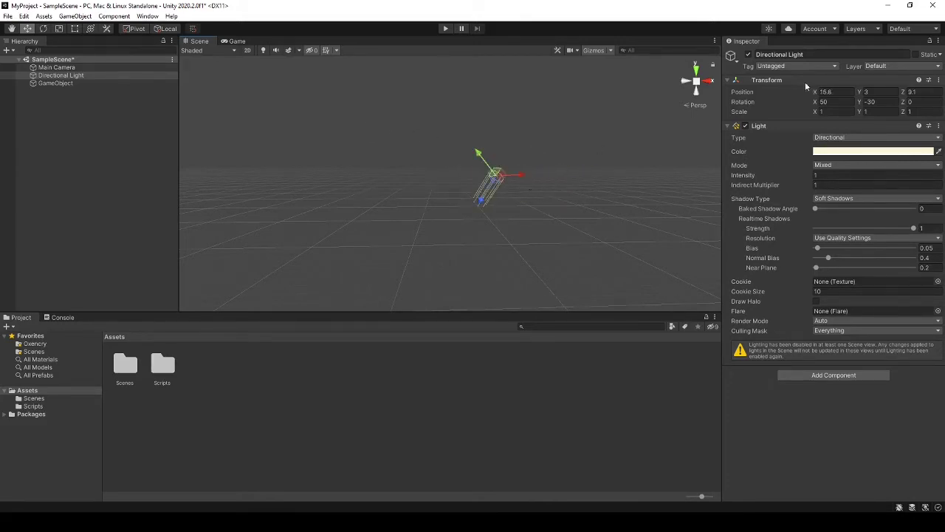
pyautogui.moveTo(860, 101)
pyautogui.mouseDown()
pyautogui.moveTo(700, 177)
pyautogui.moveTo(439, 275)
pyautogui.moveTo(460, 187)
pyautogui.mouseUp()
pyautogui.moveTo(419, 216); pyautogui.dragTo(478, 223)
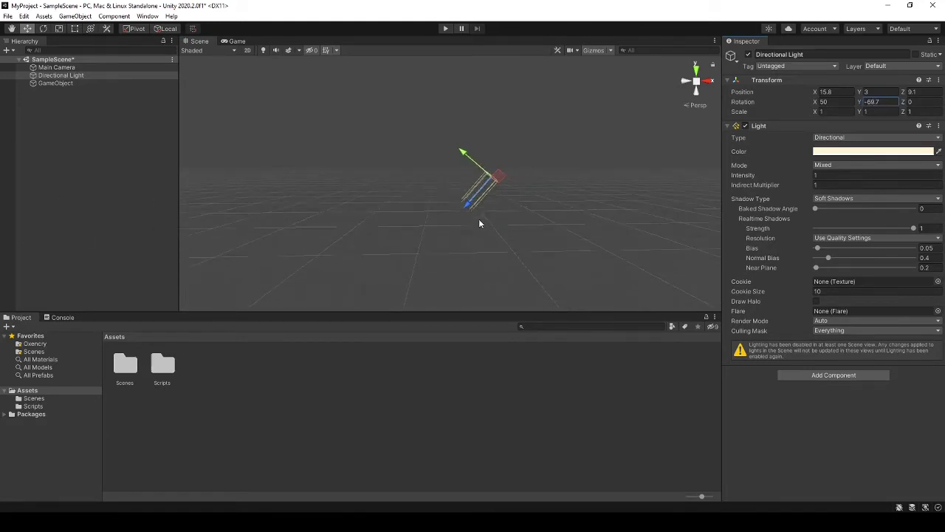
pyautogui.moveTo(481, 252); pyautogui.dragTo(500, 264, button='right')
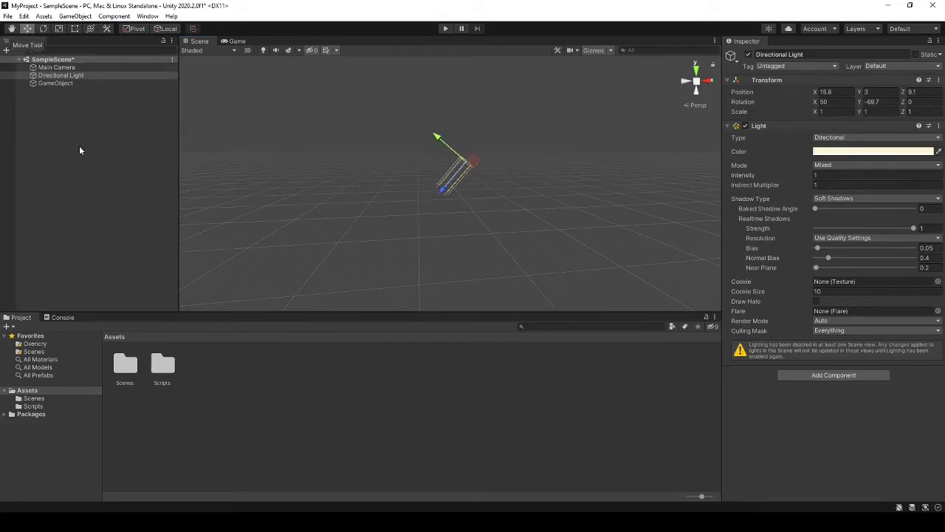
# Delete the empty GameObject from the scene
pyautogui.click(66, 18)
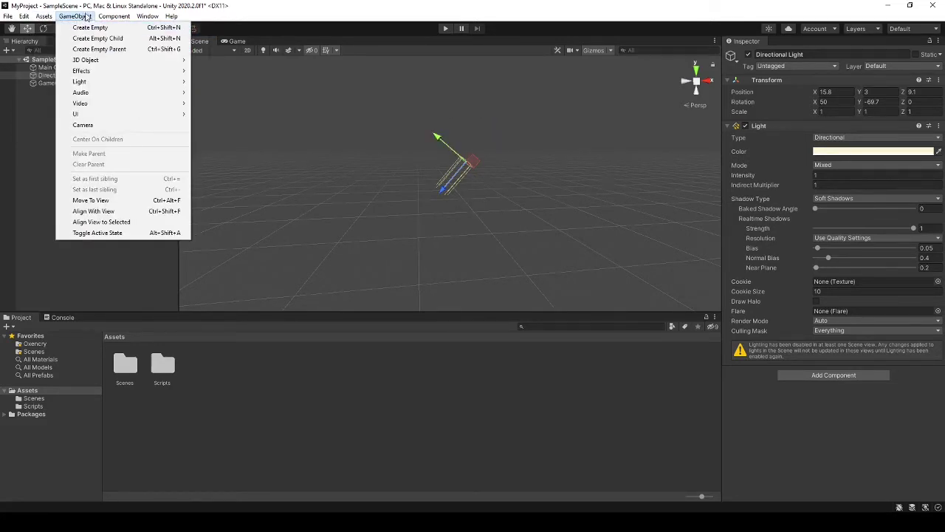
pyautogui.click(81, 16)
pyautogui.click(74, 83)
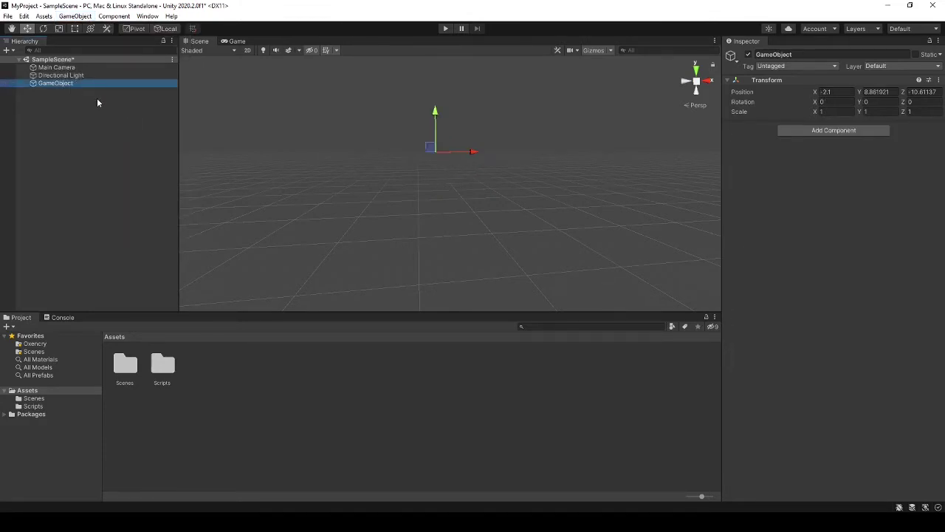
pyautogui.press('Delete')
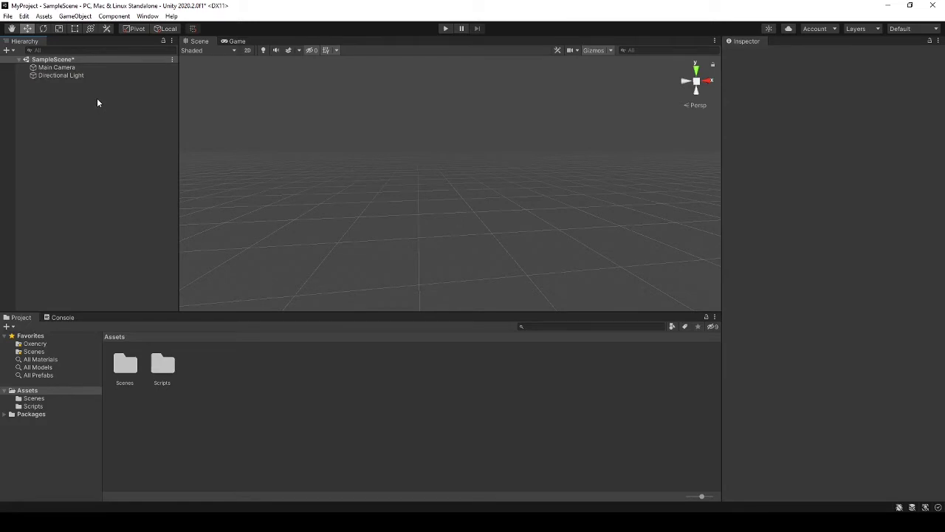
# Add a Cube via GameObject > 3D Object, select it and frame it
pyautogui.click(75, 16)
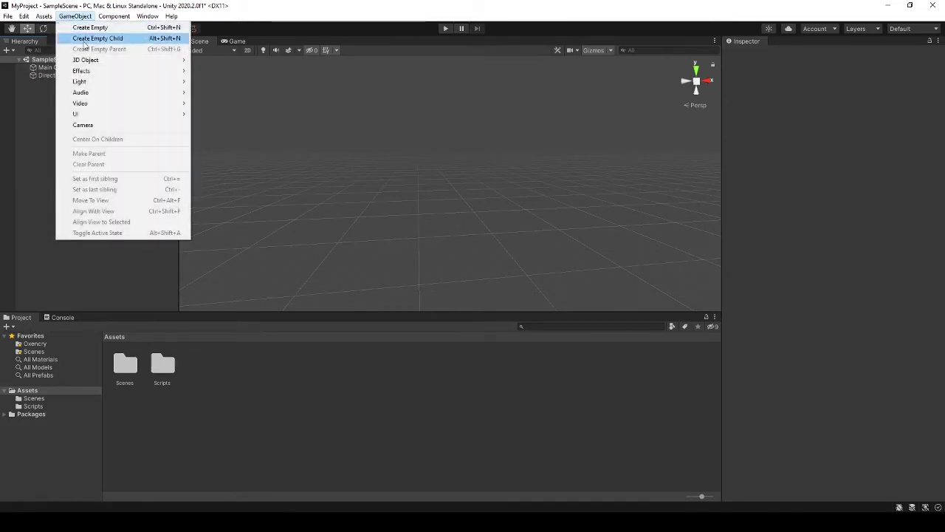
pyautogui.moveTo(144, 61)
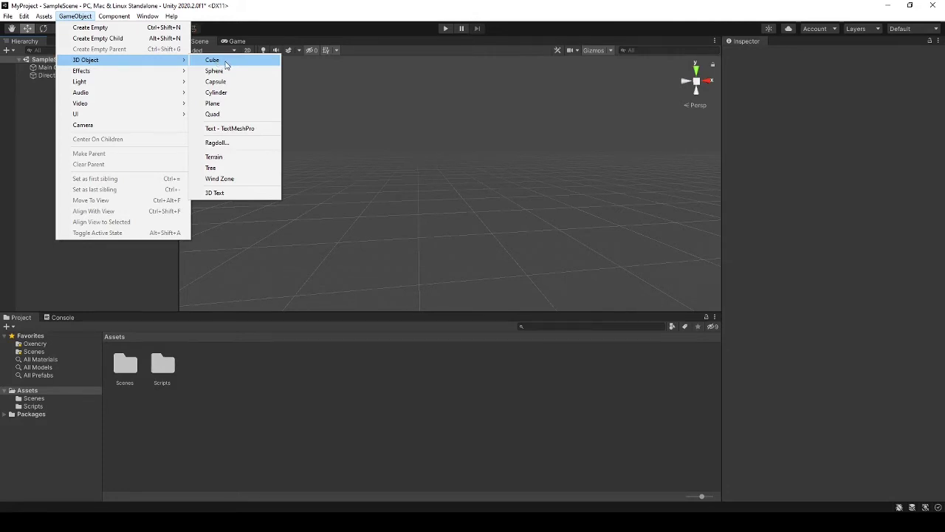
pyautogui.click(218, 61)
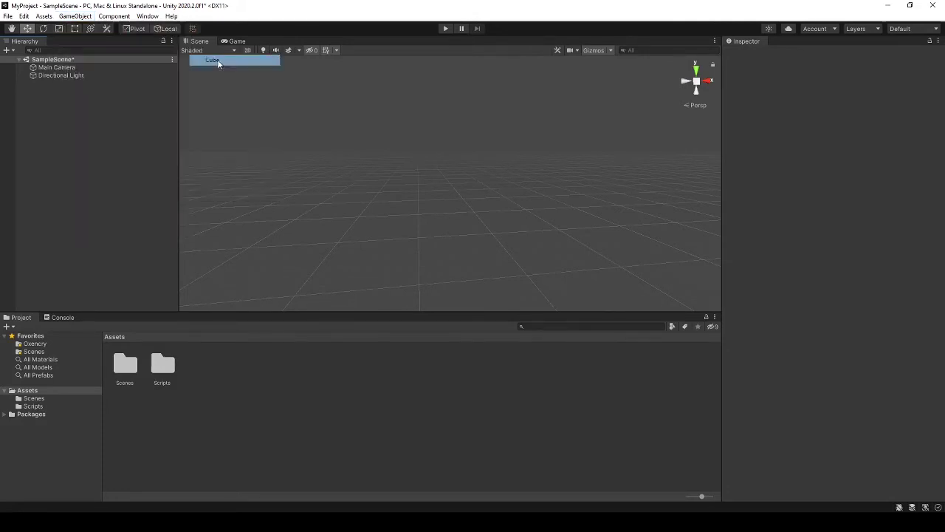
pyautogui.click(85, 105)
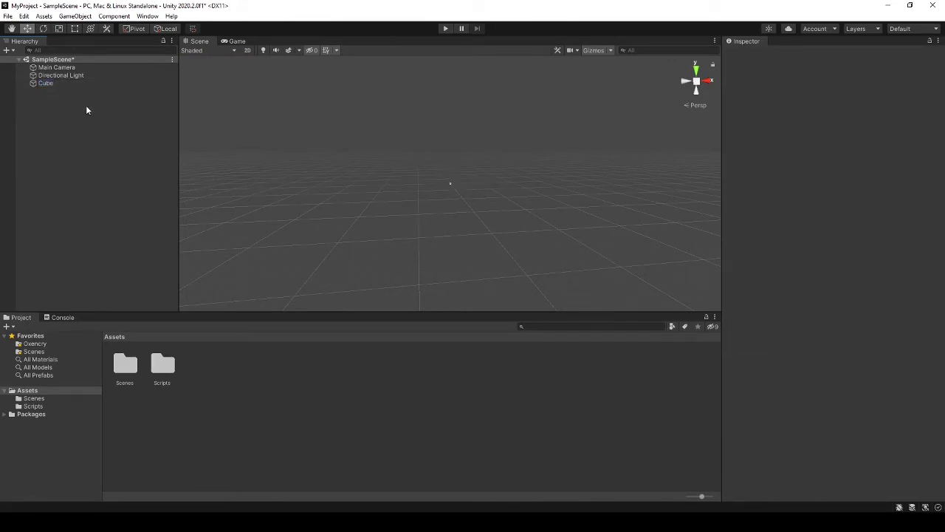
pyautogui.click(51, 85)
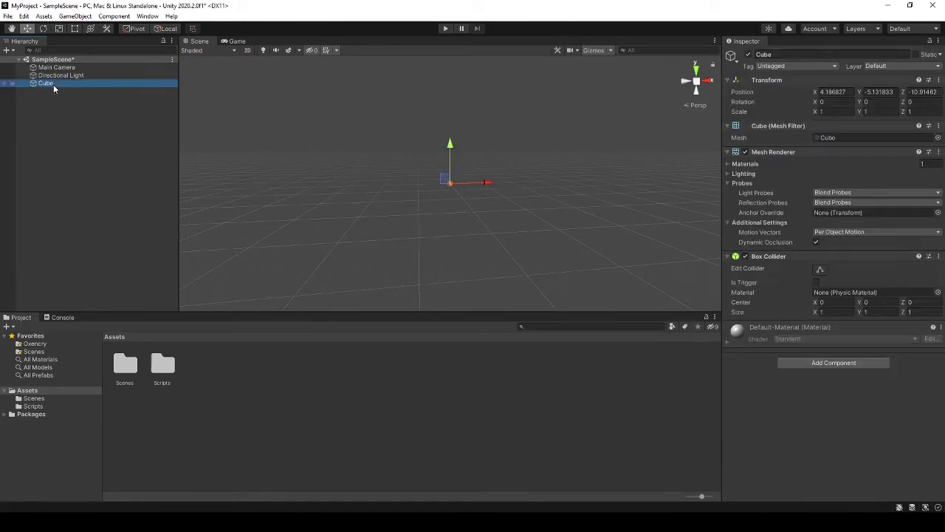
pyautogui.doubleClick(53, 84)
# Enter 0 for the Cube's Position X, Y and Z, then frame it with F
pyautogui.scroll(-5, 392, 158)
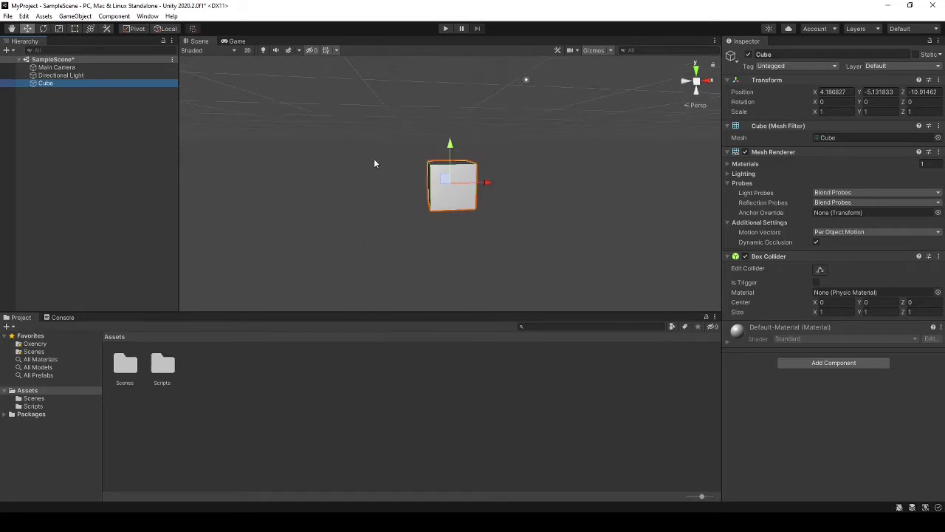
pyautogui.moveTo(373, 158)
pyautogui.mouseDown(button='middle')
pyautogui.moveTo(422, 187)
pyautogui.moveTo(400, 164)
pyautogui.mouseUp(button='middle')
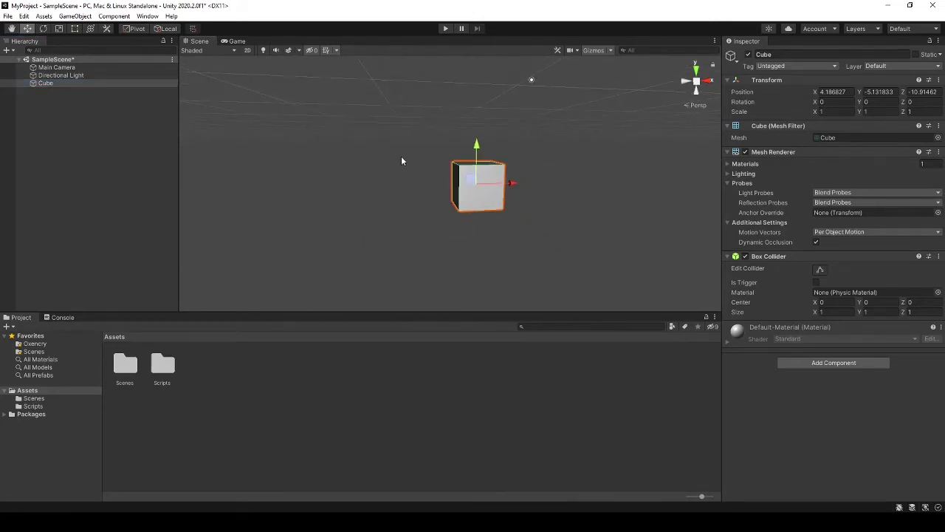
pyautogui.click(833, 92)
pyautogui.write('0')
pyautogui.press('Tab')
pyautogui.write('0')
pyautogui.press('Tab')
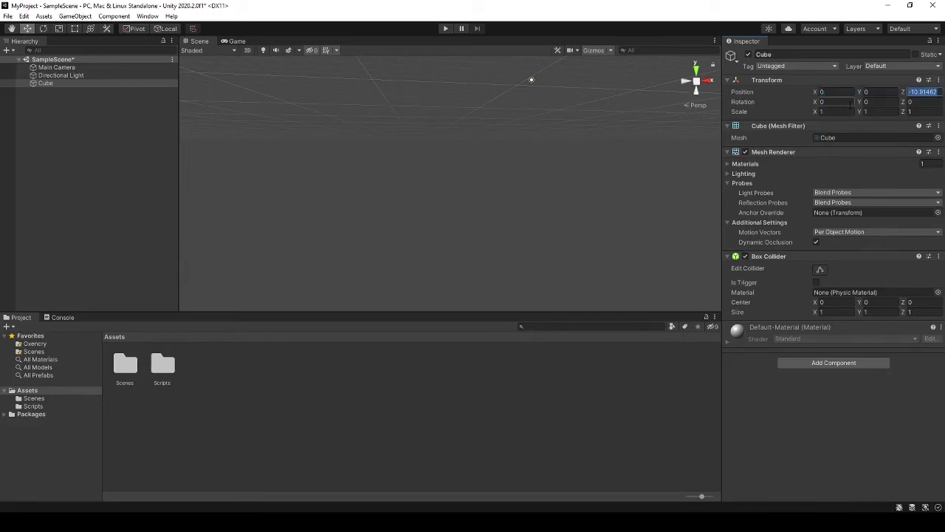
pyautogui.write('0ff')
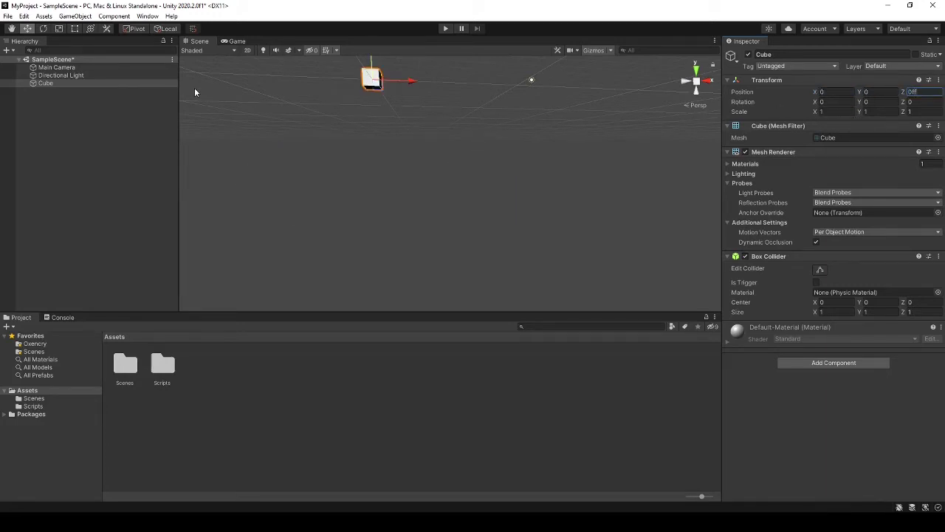
pyautogui.press('BackSpace')
pyautogui.press('Return')
pyautogui.press('f')
pyautogui.scroll(-5, 412, 163)
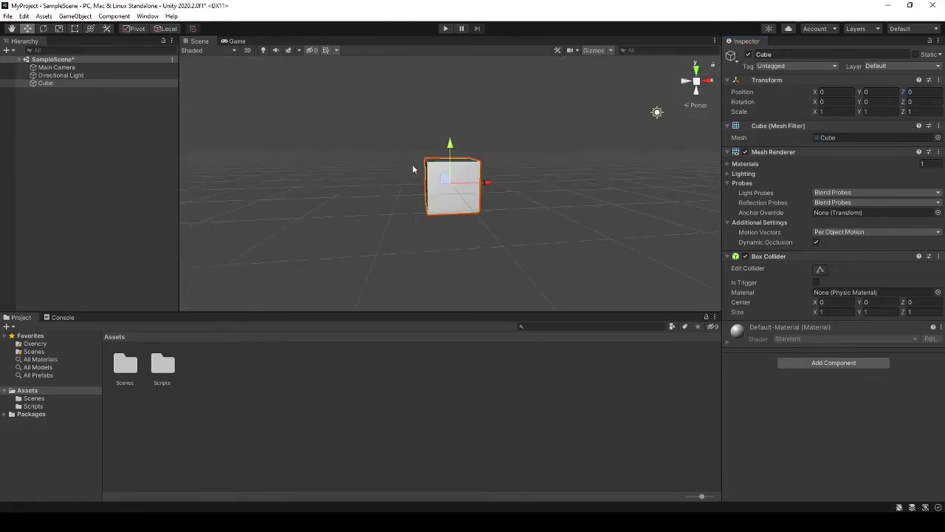
# Turn on scene-view lighting and look around the shaded cube
pyautogui.click(264, 50)
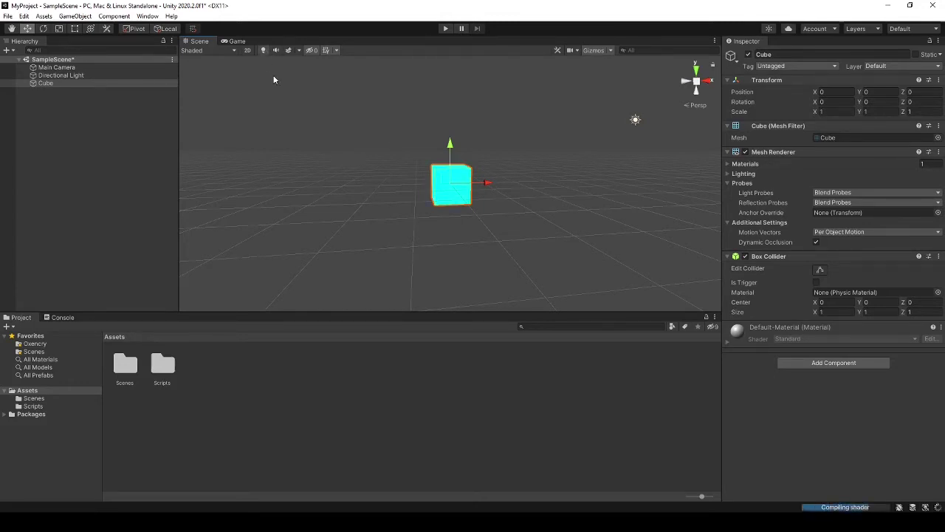
pyautogui.moveTo(316, 141)
pyautogui.mouseDown(button='right')
pyautogui.moveTo(459, 191)
pyautogui.moveTo(507, 190)
pyautogui.mouseUp(button='right')
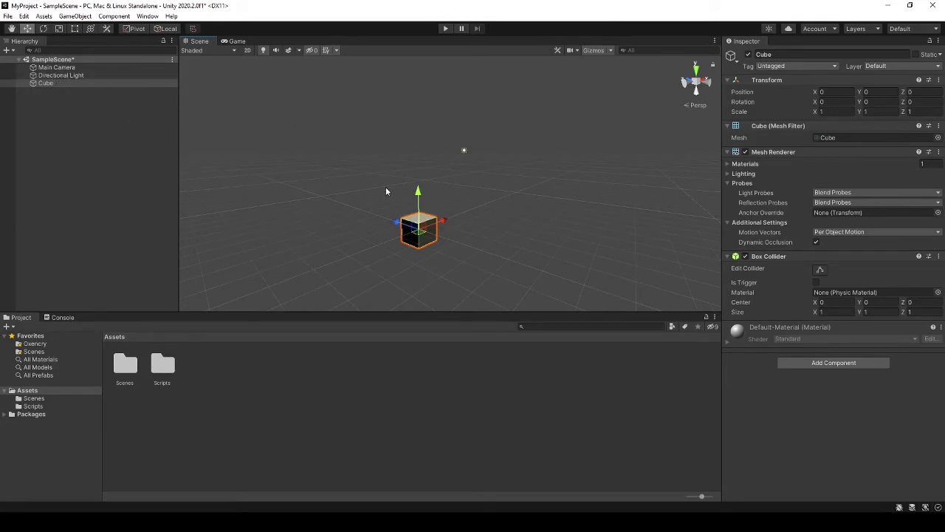
pyautogui.moveTo(386, 190); pyautogui.dragTo(400, 144, button='middle')
pyautogui.scroll(4, 362, 259)
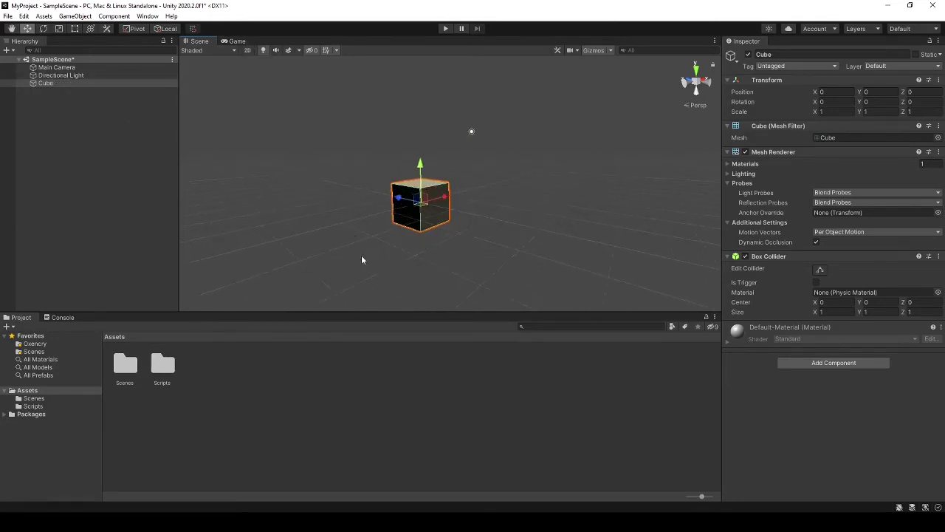
pyautogui.scroll(3, 373, 269)
pyautogui.scroll(2, 384, 266)
pyautogui.moveTo(419, 243); pyautogui.dragTo(491, 218, button='middle')
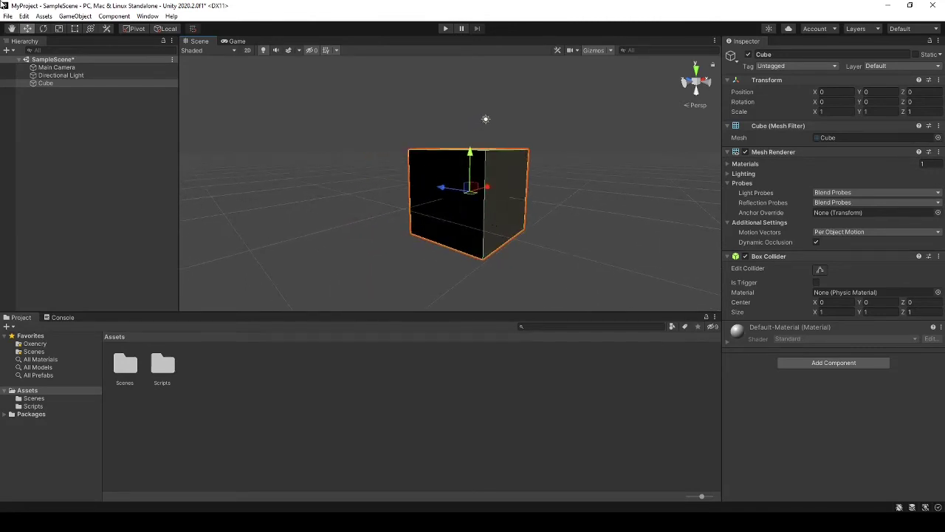
pyautogui.click(11, 28)
pyautogui.moveTo(377, 157)
pyautogui.mouseDown()
pyautogui.moveTo(207, 184)
pyautogui.moveTo(271, 180)
pyautogui.mouseUp()
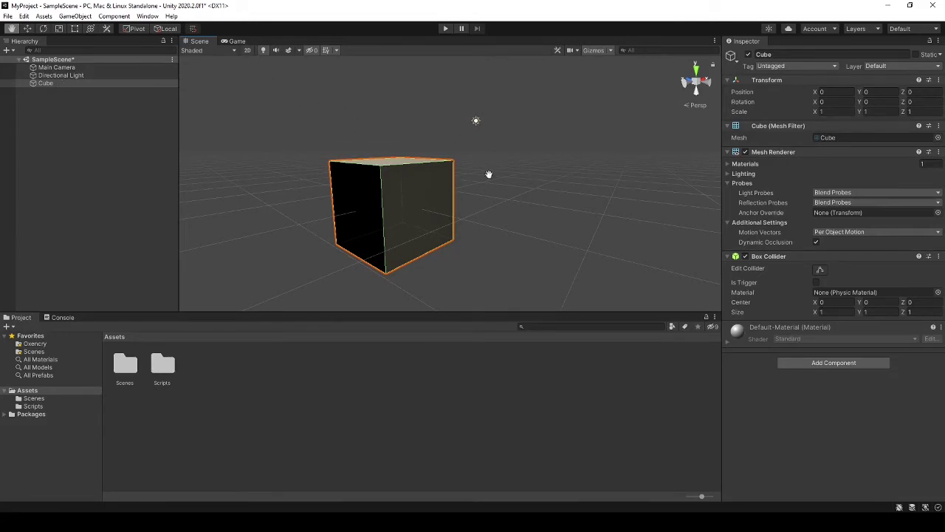
# Reframe the cube at a three-quarter angle, re-enable lighting, and select Directional Light
pyautogui.click(263, 50)
pyautogui.moveTo(408, 245)
pyautogui.keyDown('alt'); pyautogui.mouseDown()
pyautogui.moveTo(466, 206)
pyautogui.moveTo(488, 229)
pyautogui.mouseUp(); pyautogui.keyUp('alt')
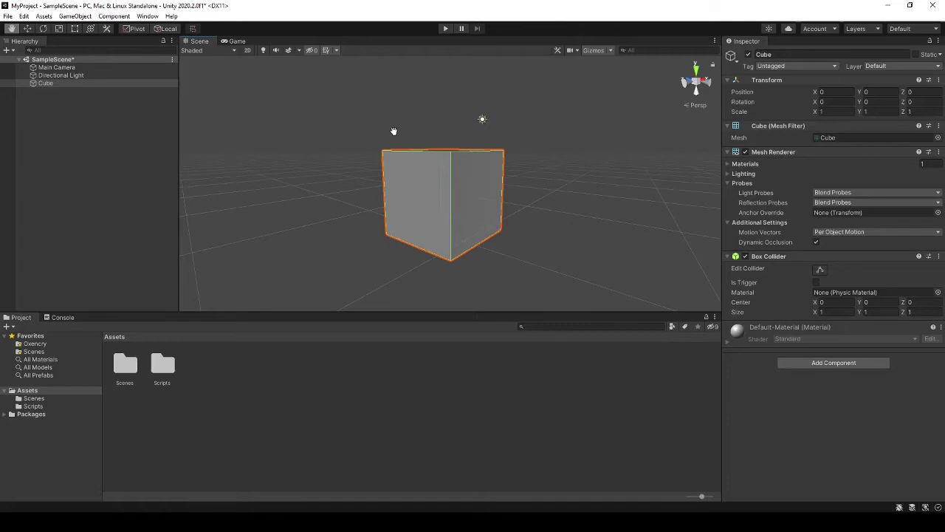
pyautogui.scroll(-3, 557, 215)
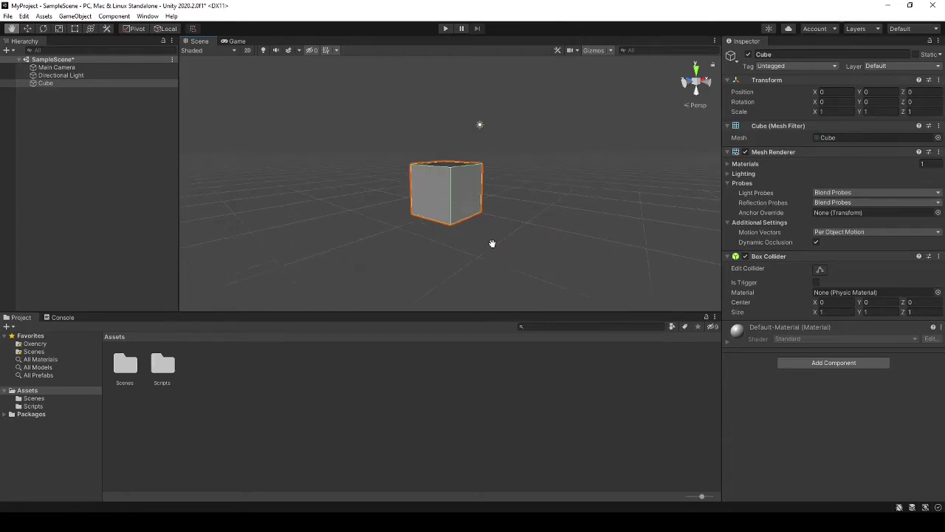
pyautogui.doubleClick(90, 82)
pyautogui.scroll(3, 410, 204)
pyautogui.keyDown('alt'); pyautogui.moveTo(410, 204); pyautogui.dragTo(556, 234); pyautogui.keyUp('alt')
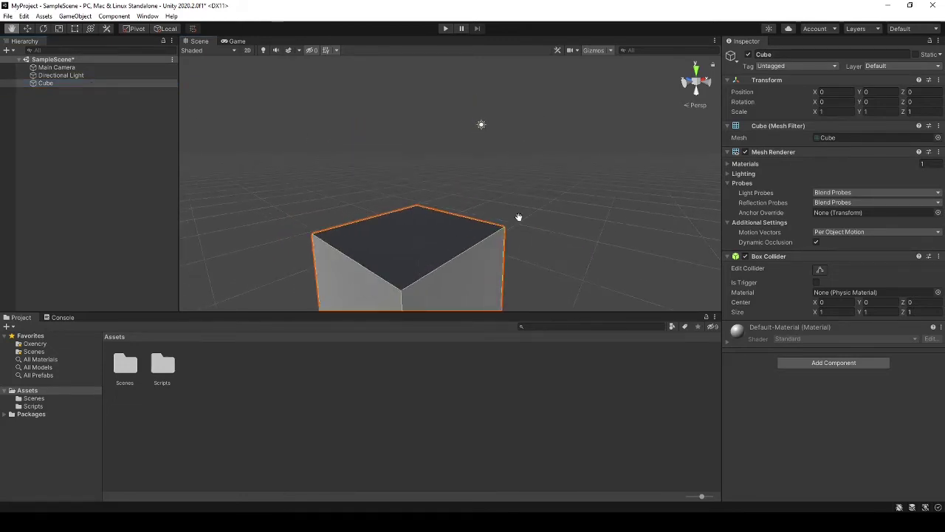
pyautogui.scroll(-2, 554, 236)
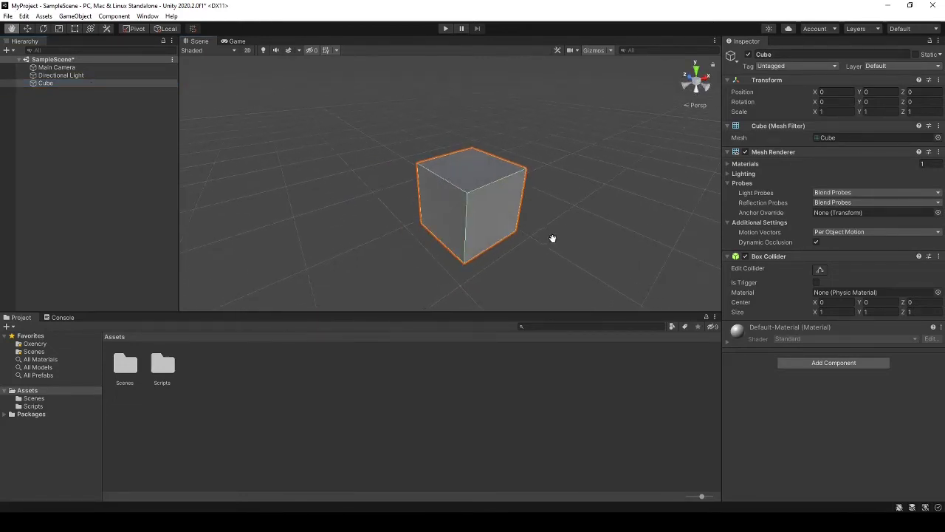
pyautogui.scroll(-2, 561, 235)
pyautogui.moveTo(566, 234)
pyautogui.keyDown('alt'); pyautogui.mouseDown()
pyautogui.moveTo(600, 232)
pyautogui.moveTo(552, 249)
pyautogui.moveTo(574, 243)
pyautogui.moveTo(516, 238)
pyautogui.moveTo(533, 204)
pyautogui.mouseUp(); pyautogui.keyUp('alt')
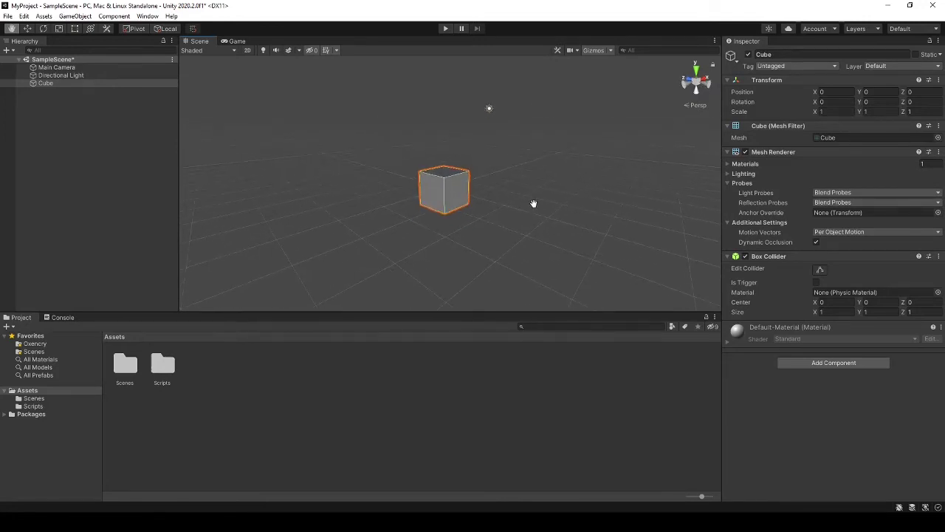
pyautogui.click(264, 48)
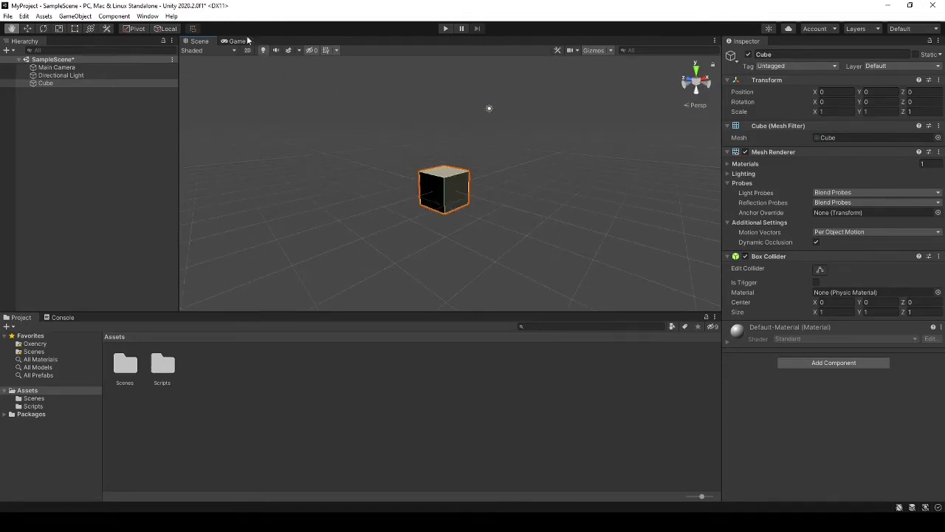
pyautogui.click(76, 73)
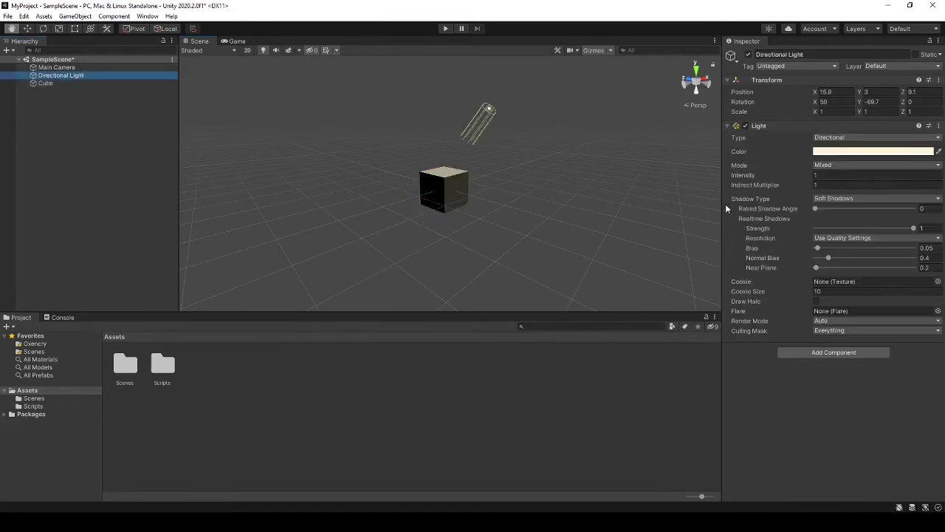
# Toggle the Directional Light off and on, then raise its Intensity to 18.6
pyautogui.click(749, 55)
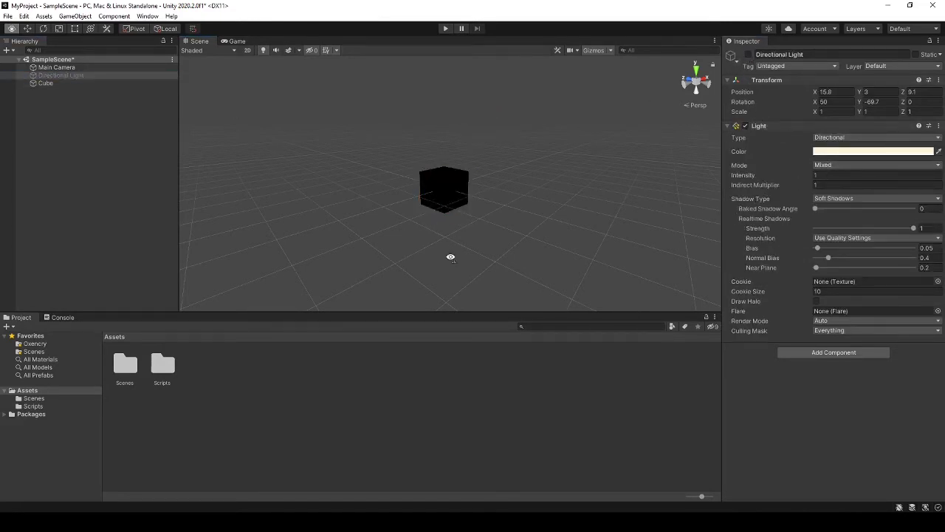
pyautogui.moveTo(449, 258); pyautogui.dragTo(447, 253)
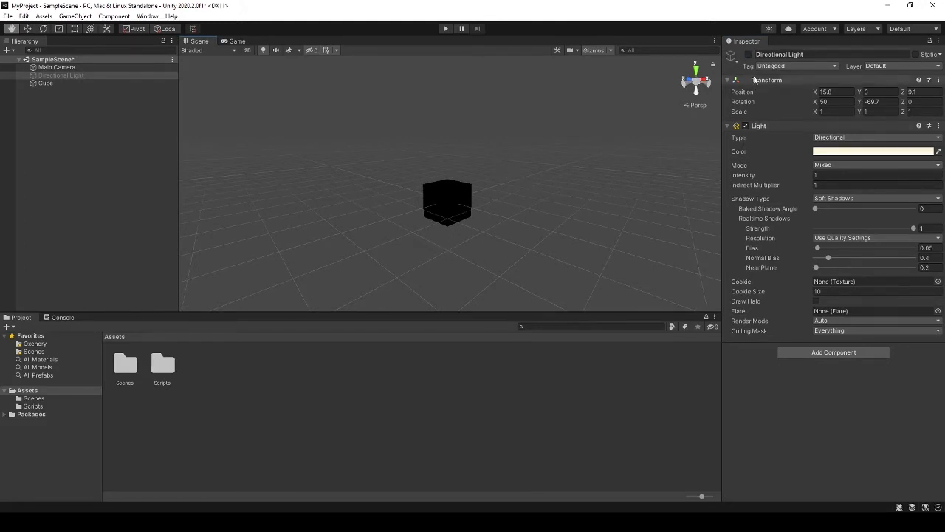
pyautogui.click(749, 55)
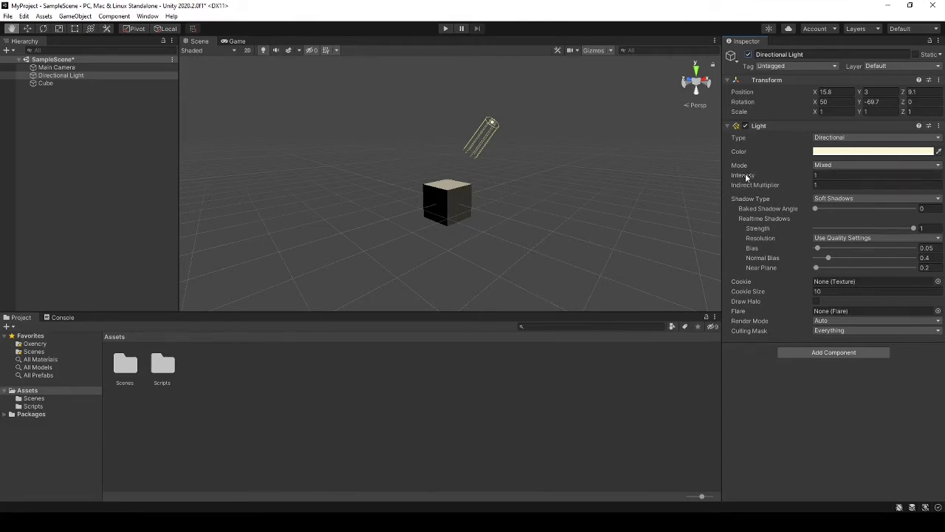
pyautogui.moveTo(745, 177); pyautogui.dragTo(795, 186)
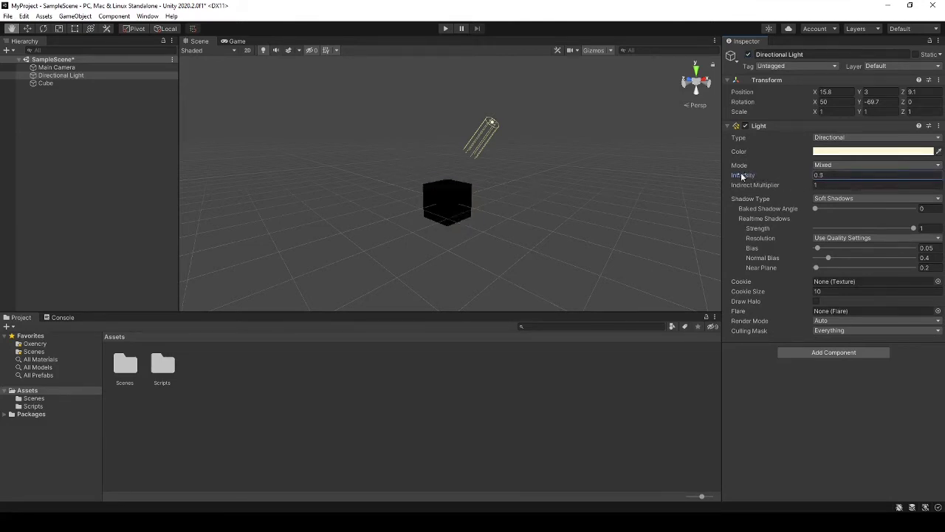
# Set the light's Color to orange (FF5B00)
pyautogui.click(830, 151)
pyautogui.moveTo(865, 224)
pyautogui.mouseDown()
pyautogui.moveTo(888, 240)
pyautogui.moveTo(929, 206)
pyautogui.moveTo(826, 198)
pyautogui.moveTo(931, 264)
pyautogui.moveTo(934, 213)
pyautogui.mouseUp()
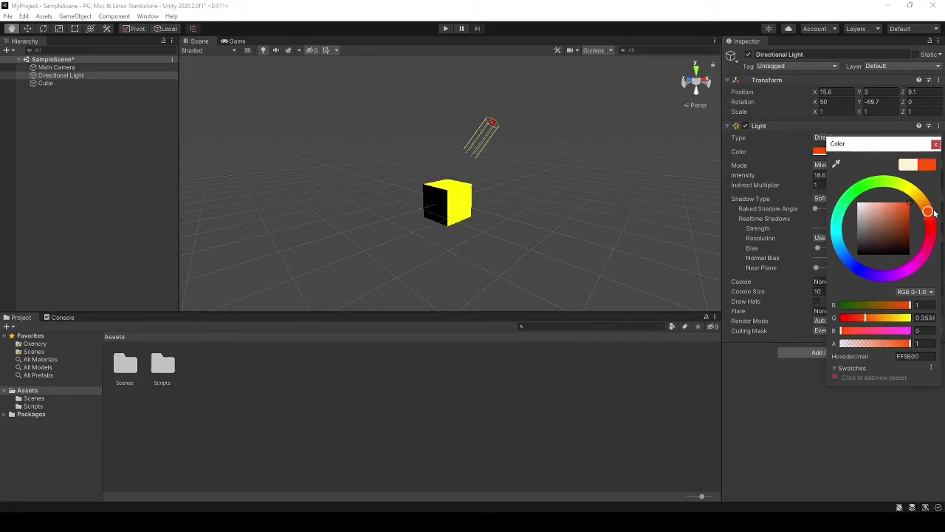
pyautogui.click(935, 143)
pyautogui.moveTo(463, 193); pyautogui.dragTo(418, 198)
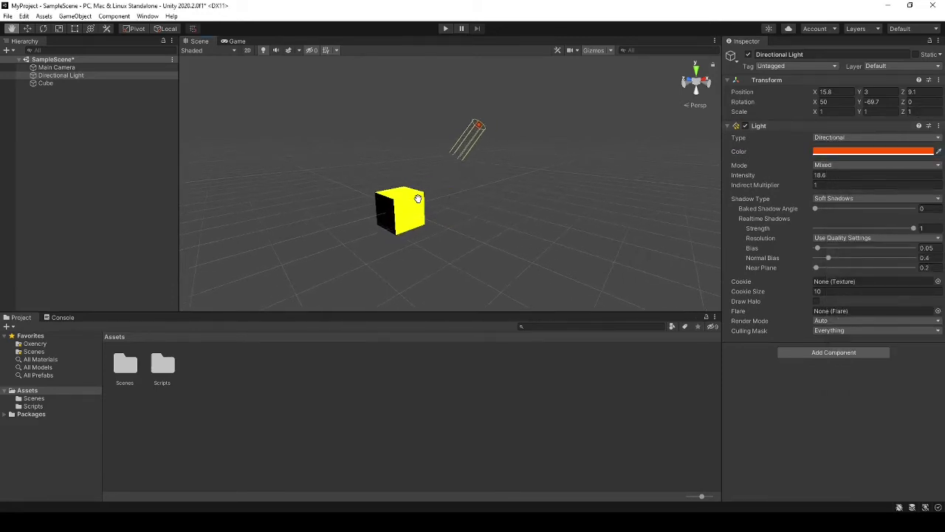
# Reset the Light component, undo the reset with Edit > Undo, and select the Cube
pyautogui.click(938, 126)
pyautogui.click(849, 134)
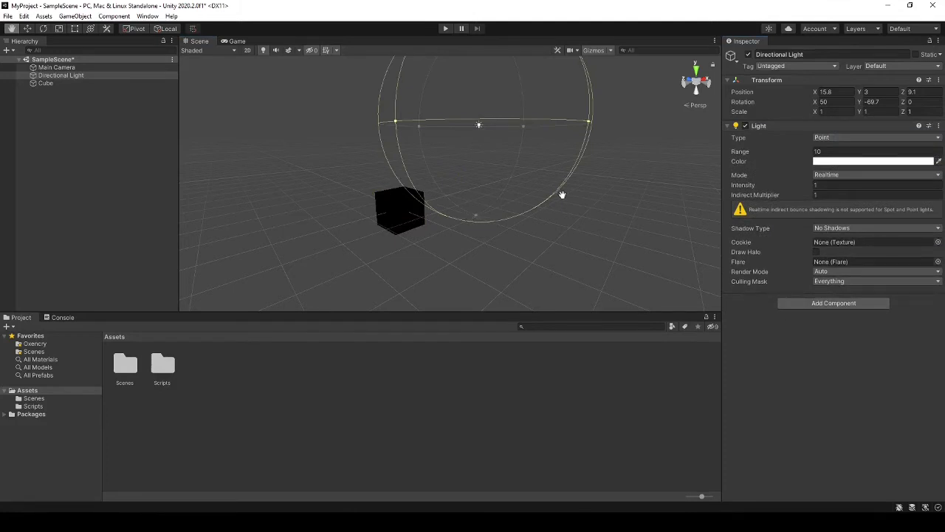
pyautogui.click(24, 16)
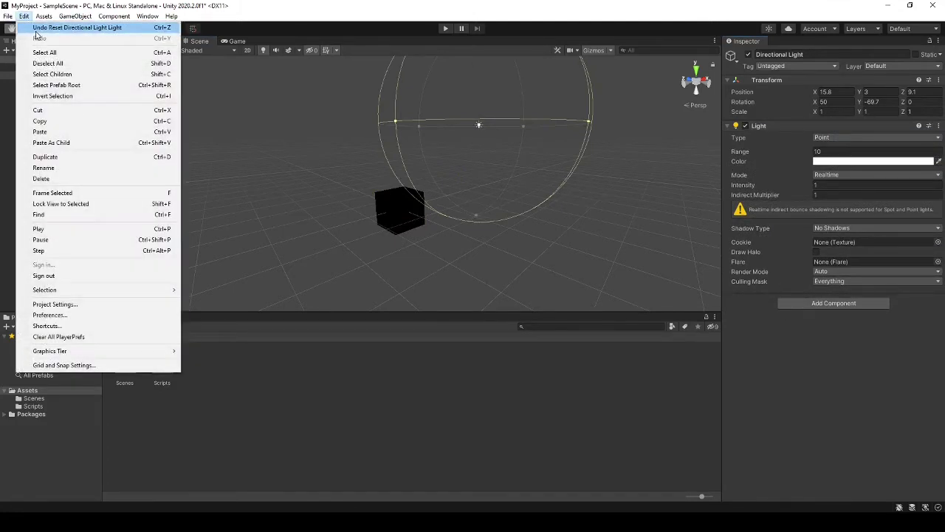
pyautogui.click(51, 24)
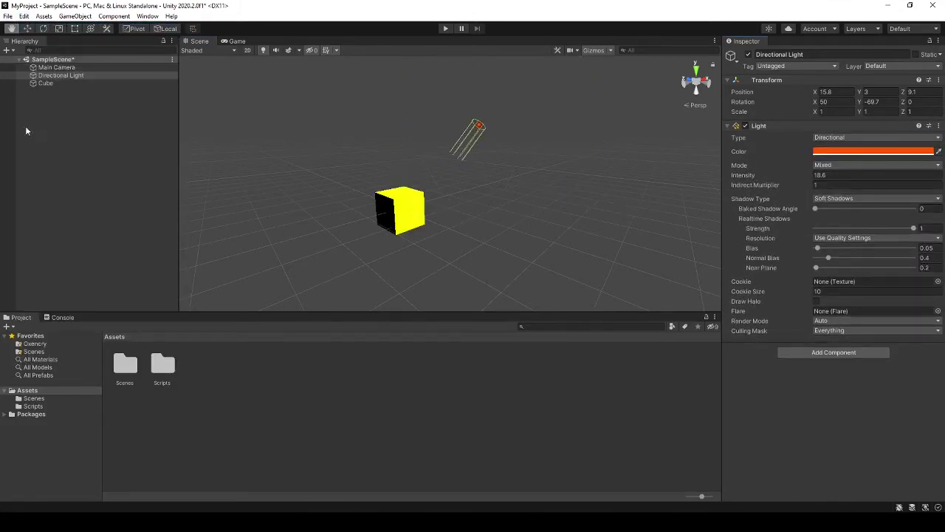
pyautogui.click(45, 84)
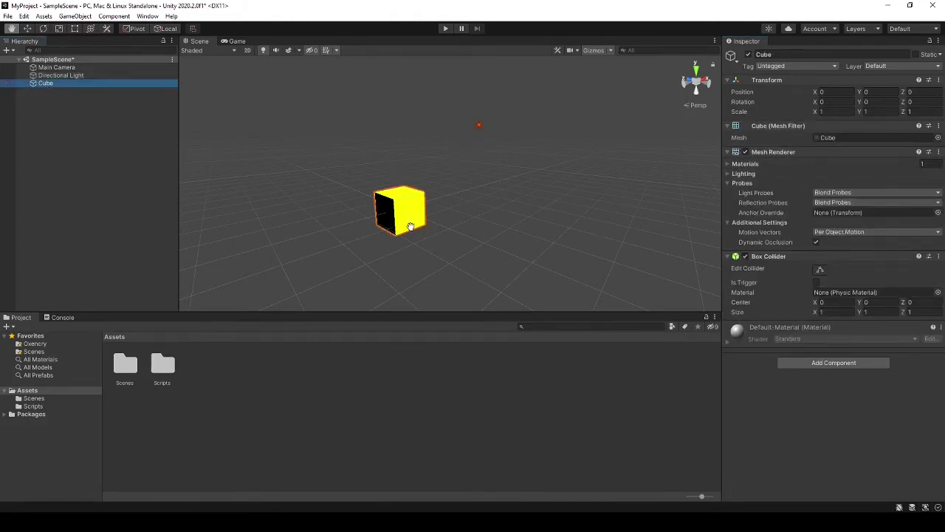
# Select the Directional Light with the Move tool, framing it and the cube in view
pyautogui.click(45, 77)
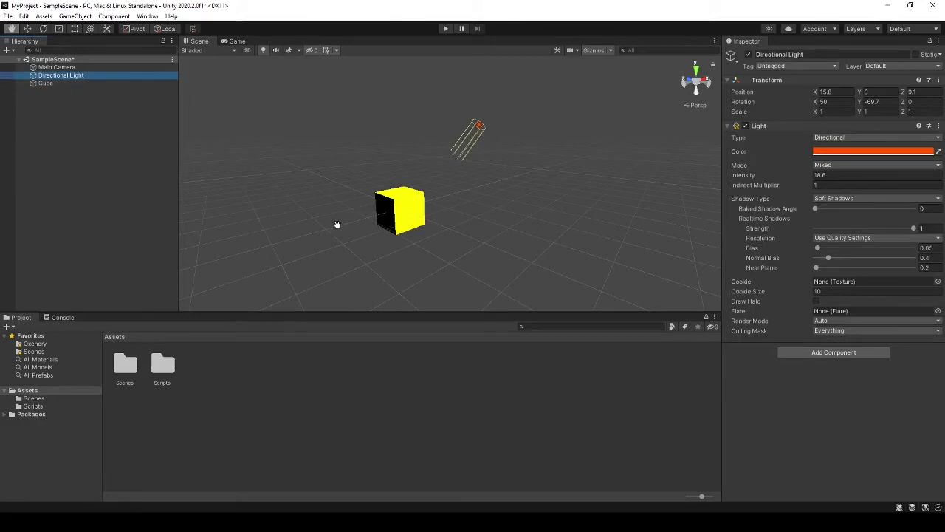
pyautogui.moveTo(337, 223)
pyautogui.mouseDown()
pyautogui.moveTo(418, 200)
pyautogui.moveTo(347, 196)
pyautogui.mouseUp()
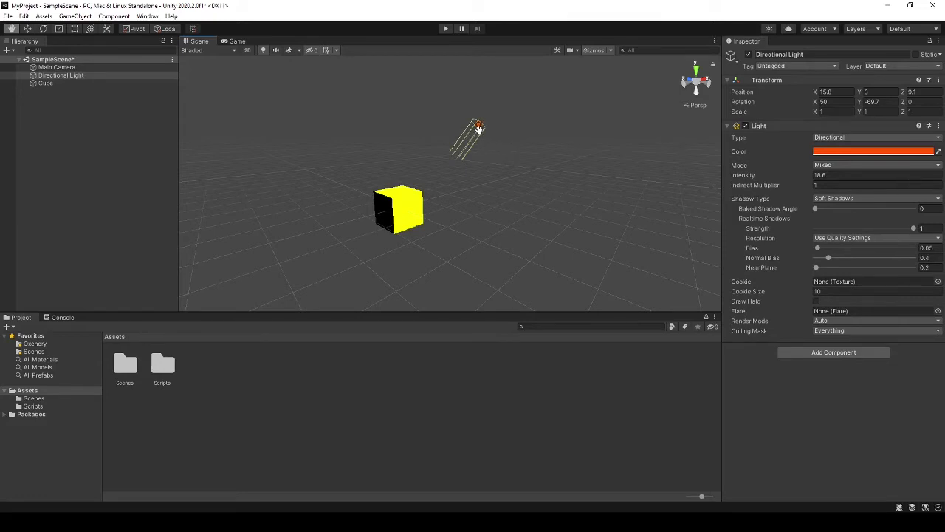
pyautogui.click(48, 81)
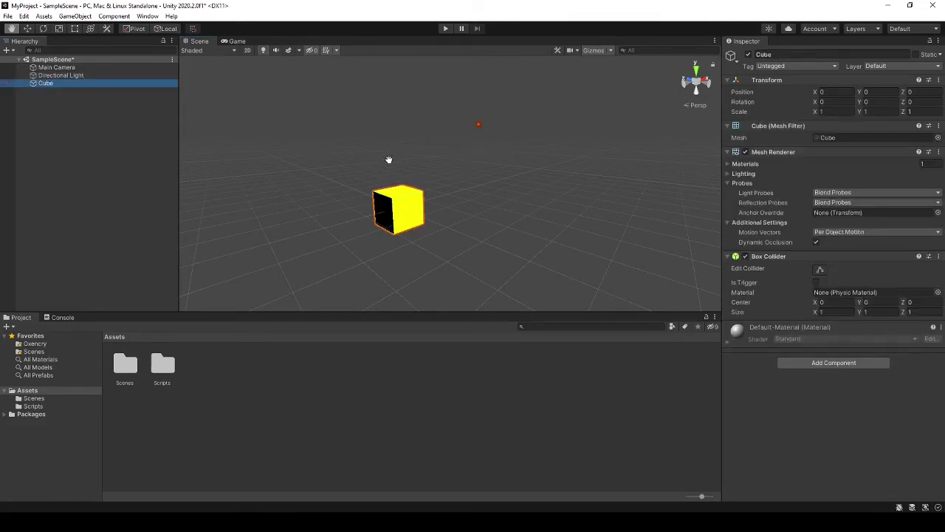
pyautogui.click(27, 28)
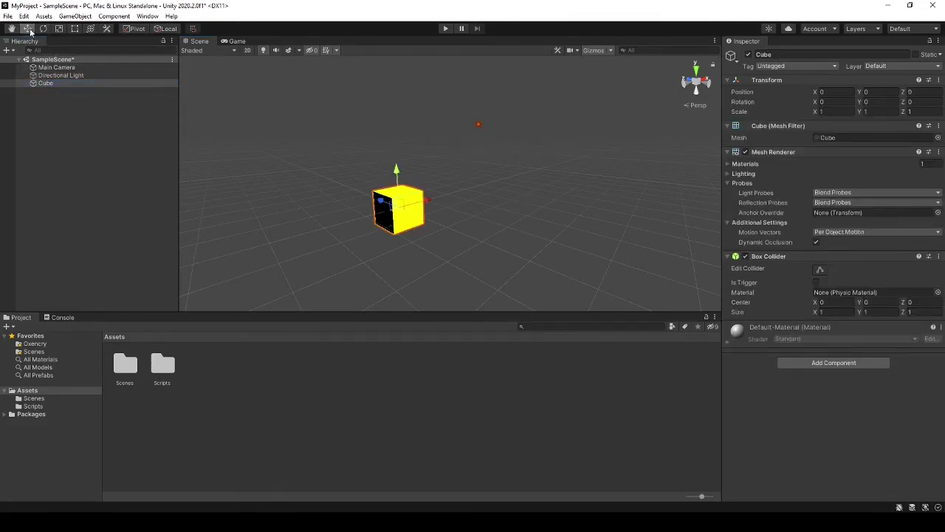
pyautogui.click(71, 75)
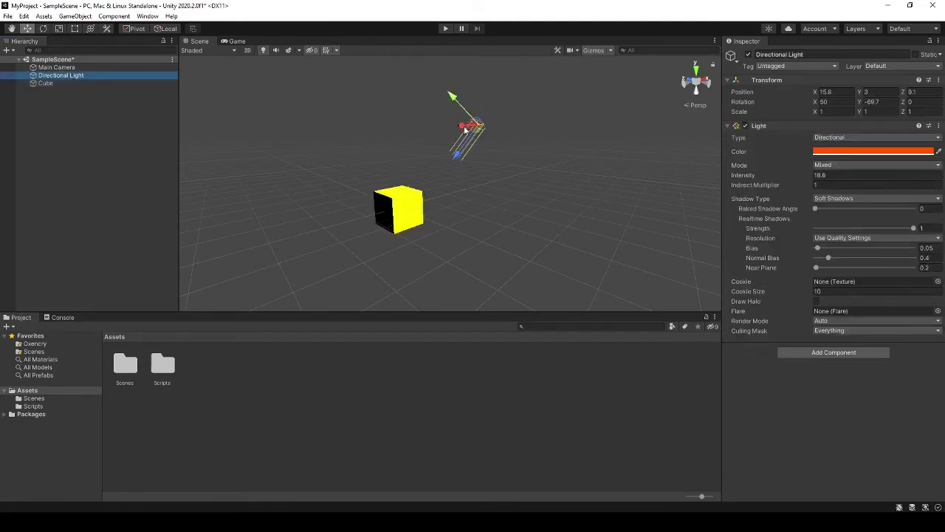
pyautogui.moveTo(459, 130); pyautogui.dragTo(464, 125)
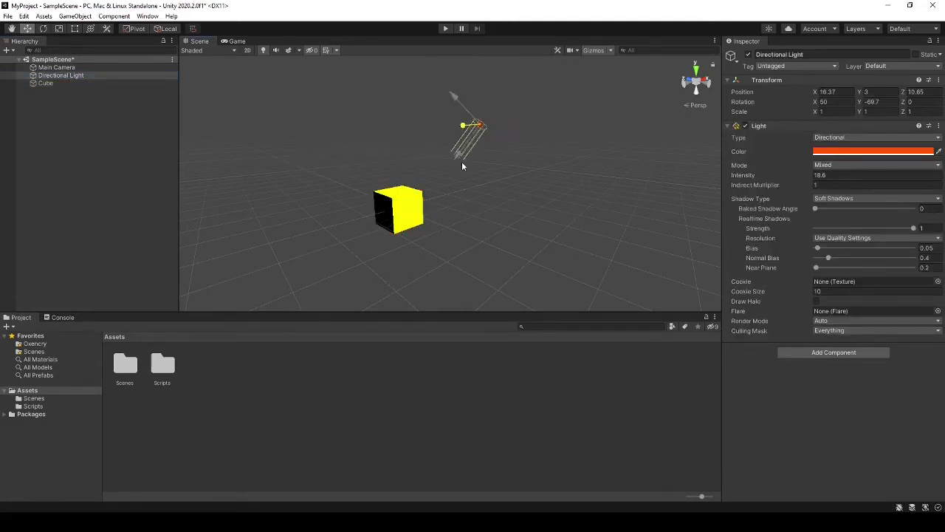
pyautogui.moveTo(462, 161)
pyautogui.keyDown('alt'); pyautogui.mouseDown()
pyautogui.moveTo(384, 174)
pyautogui.moveTo(565, 140)
pyautogui.mouseUp(); pyautogui.keyUp('alt')
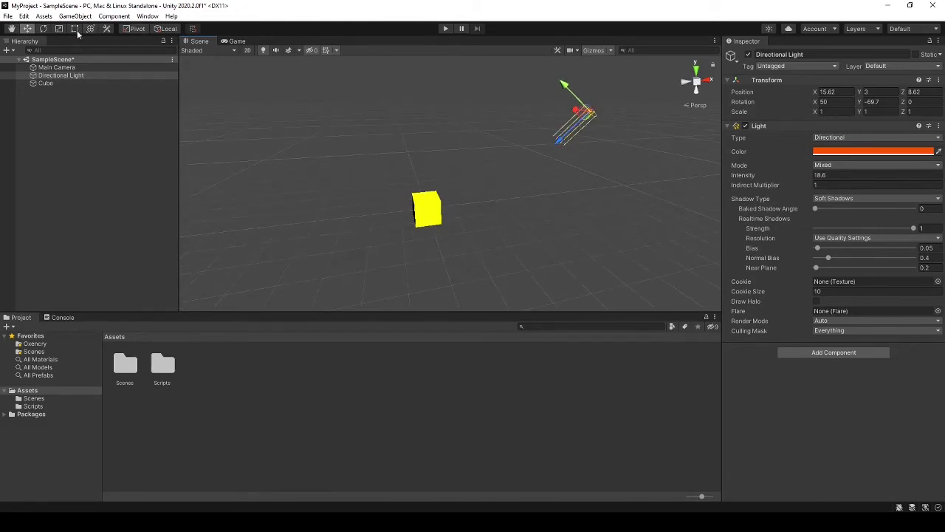
# With Pivot/Global handles, drag the light left along X to -9.8 (Z 8.62)
pyautogui.click(139, 30)
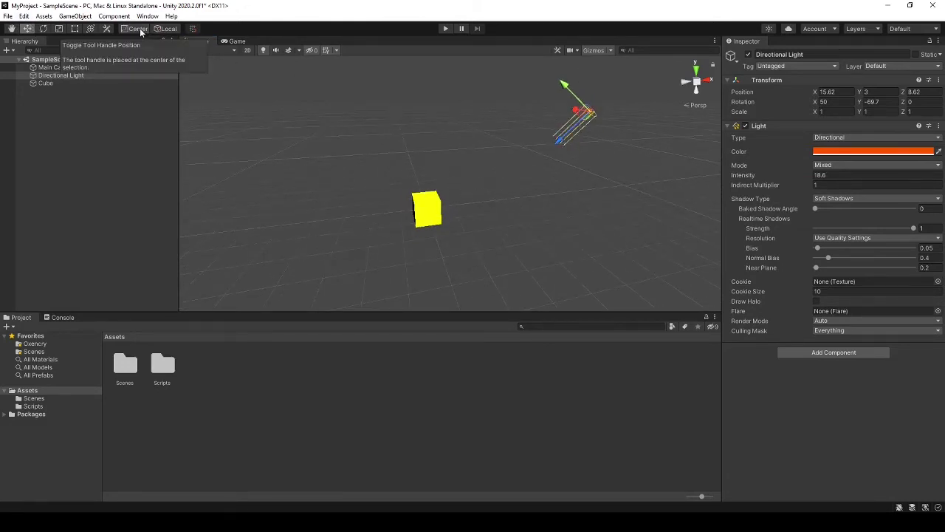
pyautogui.click(140, 29)
pyautogui.click(154, 29)
pyautogui.moveTo(602, 116); pyautogui.dragTo(310, 170)
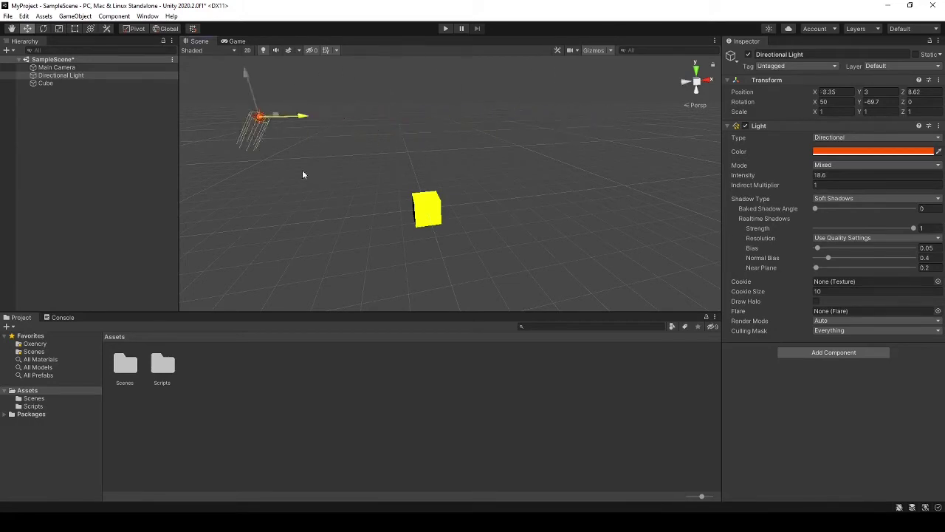
pyautogui.moveTo(315, 169); pyautogui.dragTo(446, 159, button='middle')
pyautogui.moveTo(365, 109); pyautogui.dragTo(450, 127)
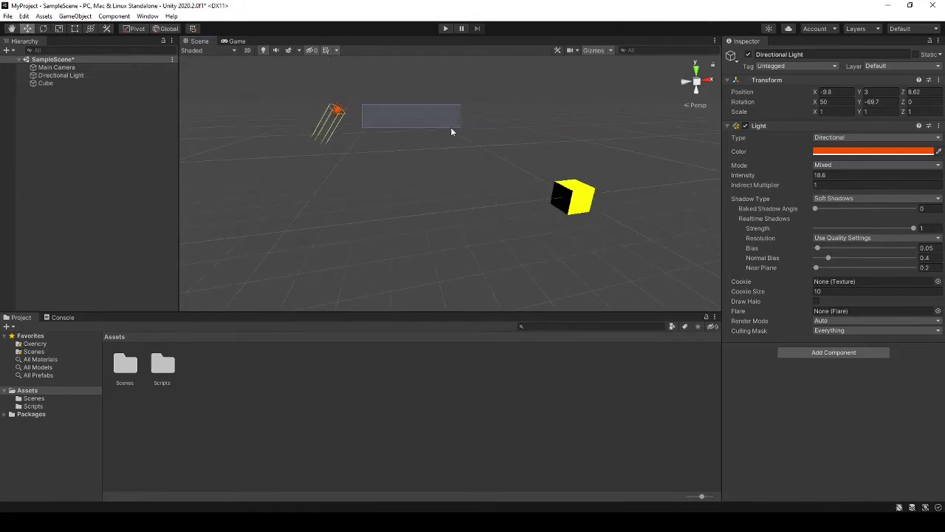
pyautogui.click(74, 84)
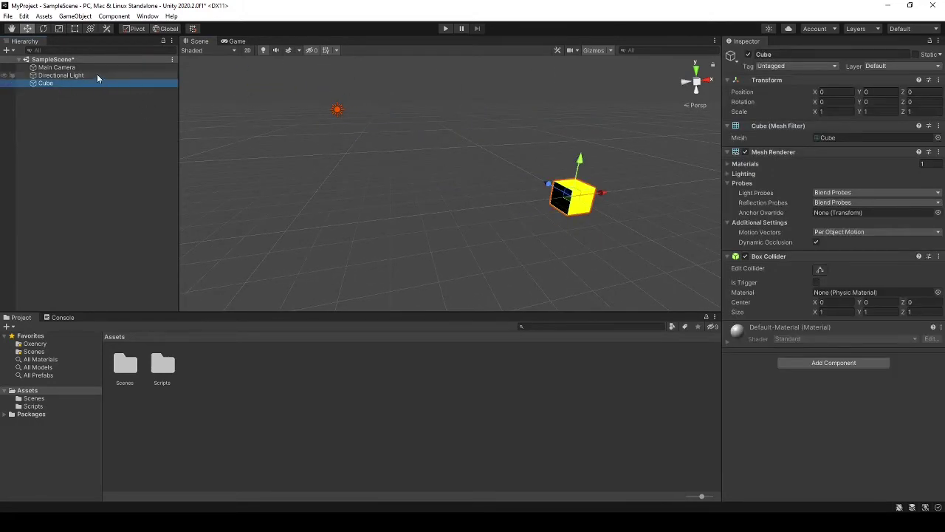
# Turn the Directional Light about its Y axis, then spin the Cube around Y with the Rotate tool
pyautogui.click(97, 75)
pyautogui.moveTo(859, 101)
pyautogui.mouseDown()
pyautogui.moveTo(527, 292)
pyautogui.moveTo(694, 276)
pyautogui.moveTo(116, 270)
pyautogui.moveTo(786, 270)
pyautogui.moveTo(35, 285)
pyautogui.moveTo(613, 292)
pyautogui.moveTo(270, 303)
pyautogui.mouseUp()
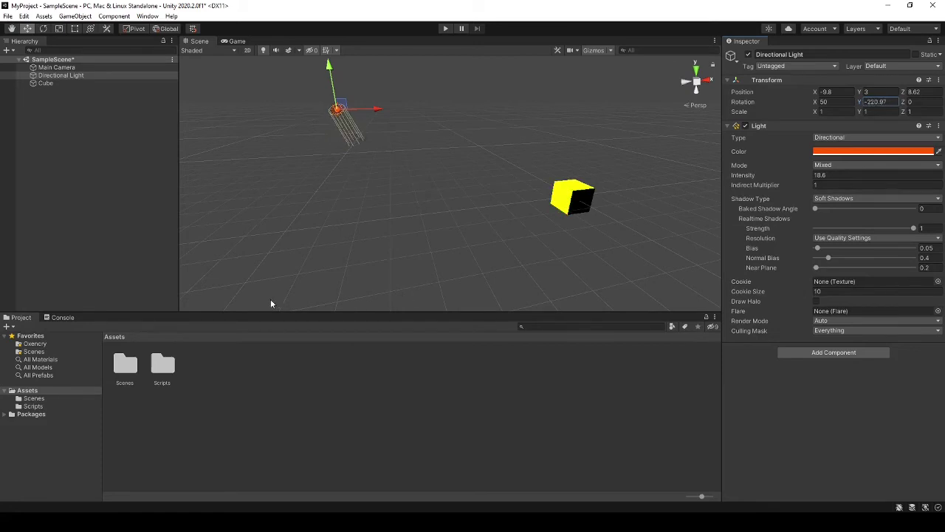
pyautogui.click(47, 83)
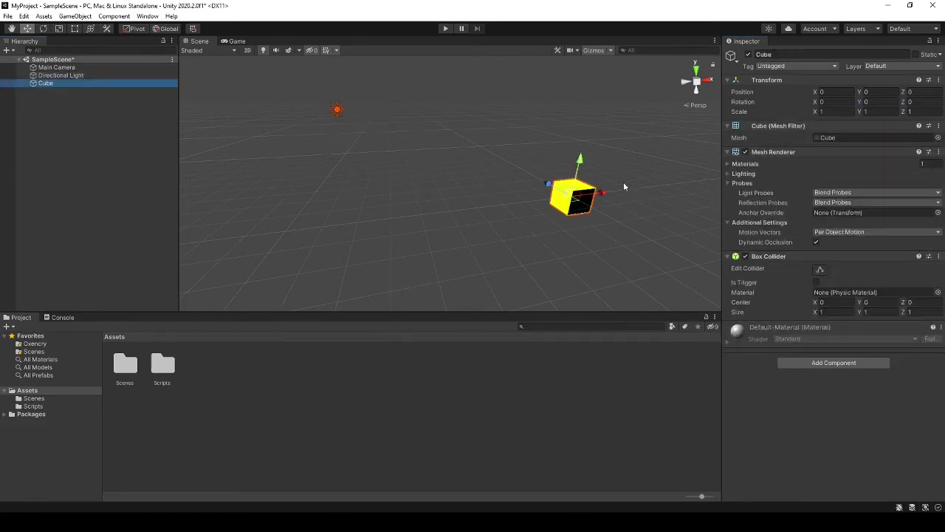
pyautogui.click(44, 28)
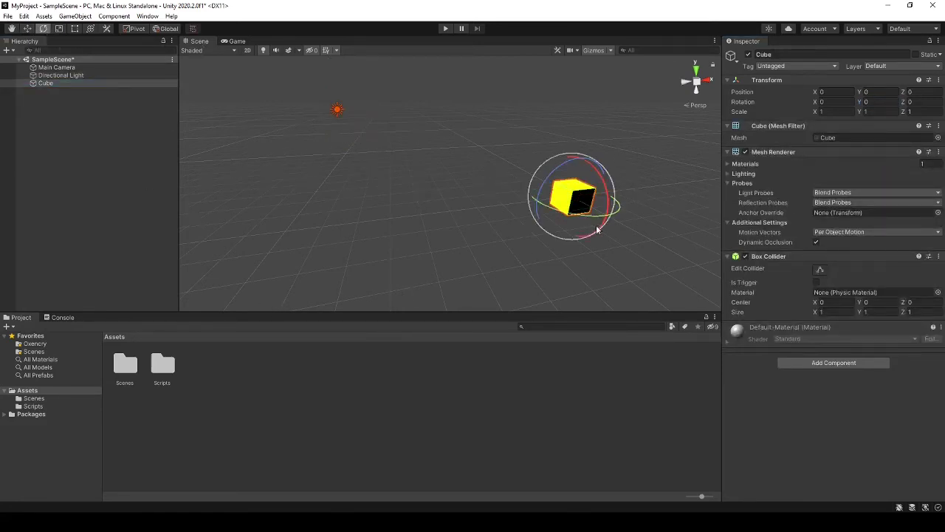
pyautogui.moveTo(601, 225); pyautogui.dragTo(885, 224)
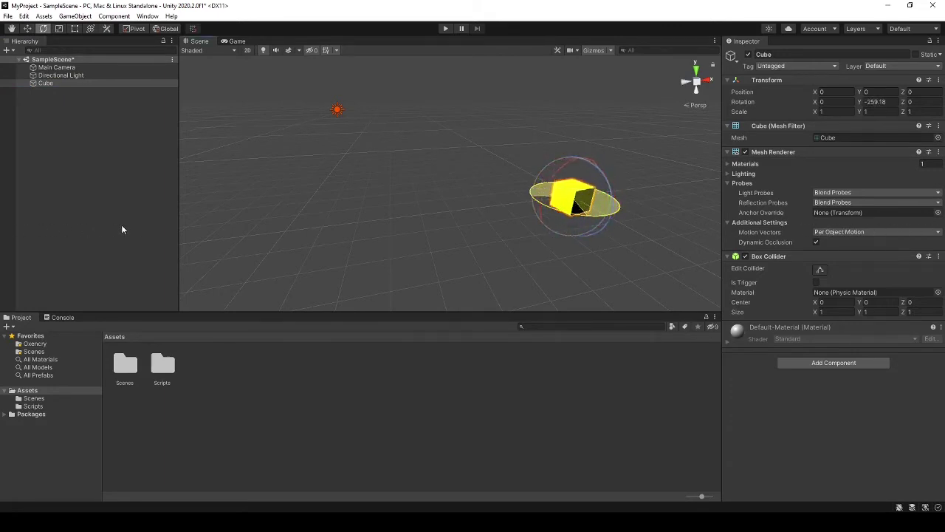
pyautogui.moveTo(885, 225)
pyautogui.mouseDown()
pyautogui.moveTo(10, 230)
pyautogui.moveTo(623, 231)
pyautogui.moveTo(472, 231)
pyautogui.mouseUp()
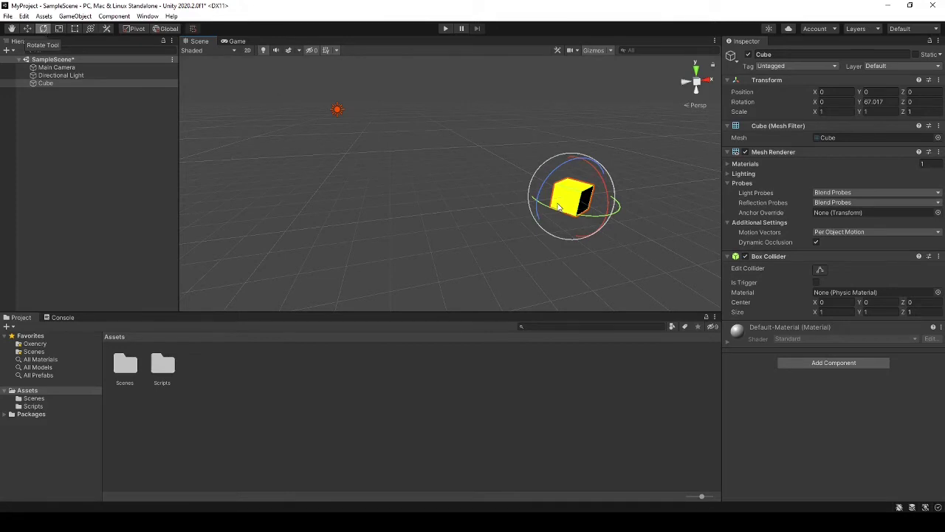
# Nudge the cube to -0.14, 0, -0.59 and tilt it to rotation 34.2, 578.7, -72.0
pyautogui.click(26, 29)
pyautogui.moveTo(543, 199)
pyautogui.mouseDown()
pyautogui.moveTo(541, 190)
pyautogui.moveTo(514, 206)
pyautogui.moveTo(551, 218)
pyautogui.mouseUp()
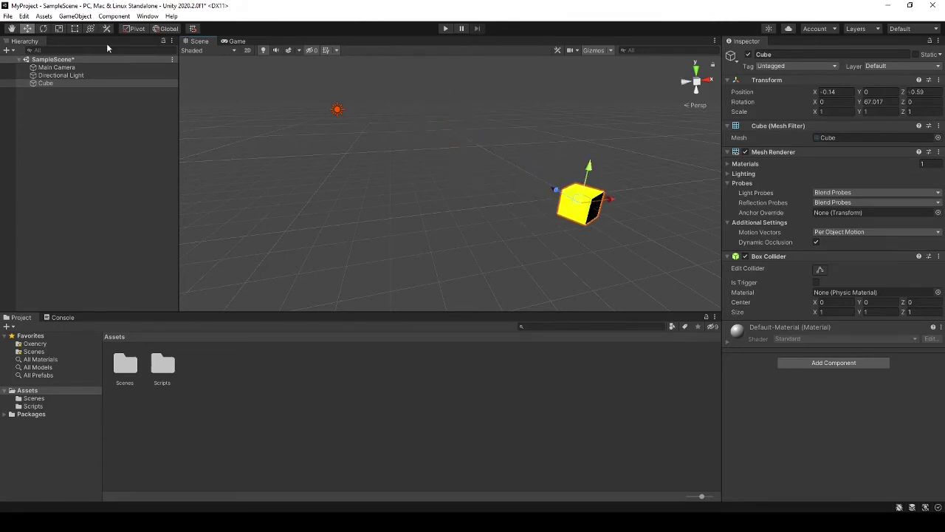
pyautogui.click(44, 29)
pyautogui.moveTo(564, 222); pyautogui.dragTo(574, 232)
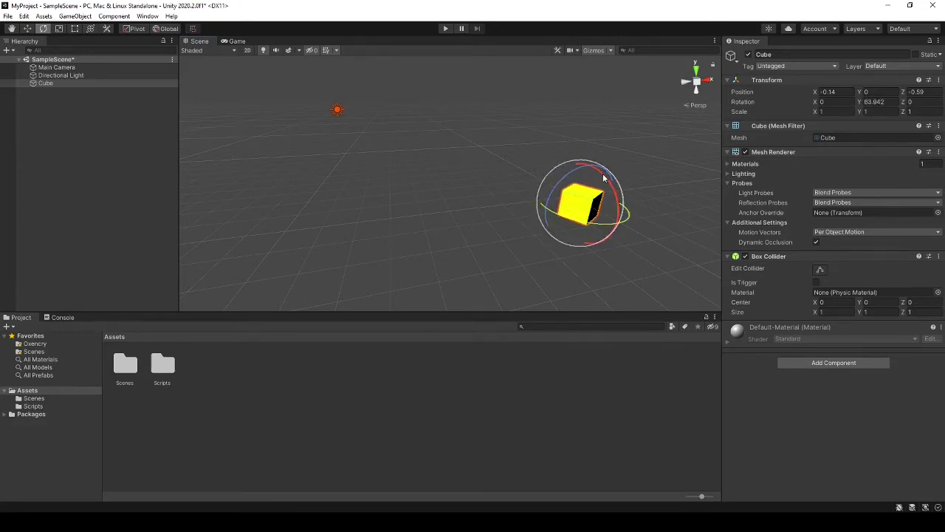
pyautogui.moveTo(606, 175)
pyautogui.mouseDown()
pyautogui.moveTo(613, 214)
pyautogui.moveTo(392, 196)
pyautogui.mouseUp()
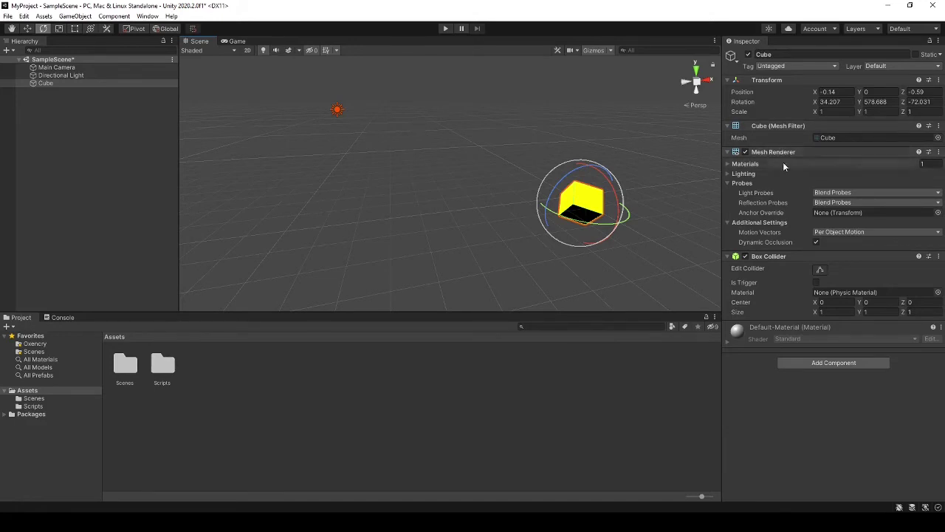
pyautogui.moveTo(619, 203); pyautogui.dragTo(573, 192, button='middle')
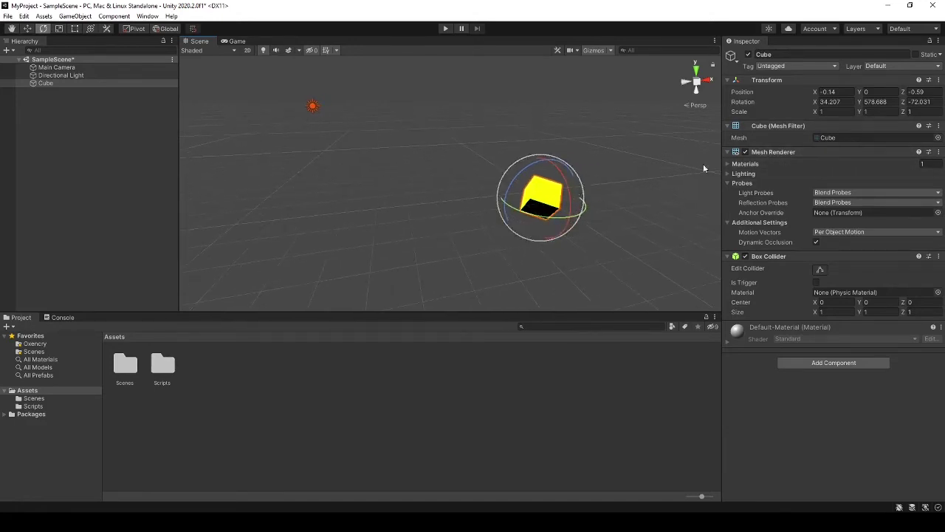
# Expand the Cube's Mesh Renderer Lighting section, showing Cast Shadows On and Receive Shadows enabled
pyautogui.doubleClick(830, 138)
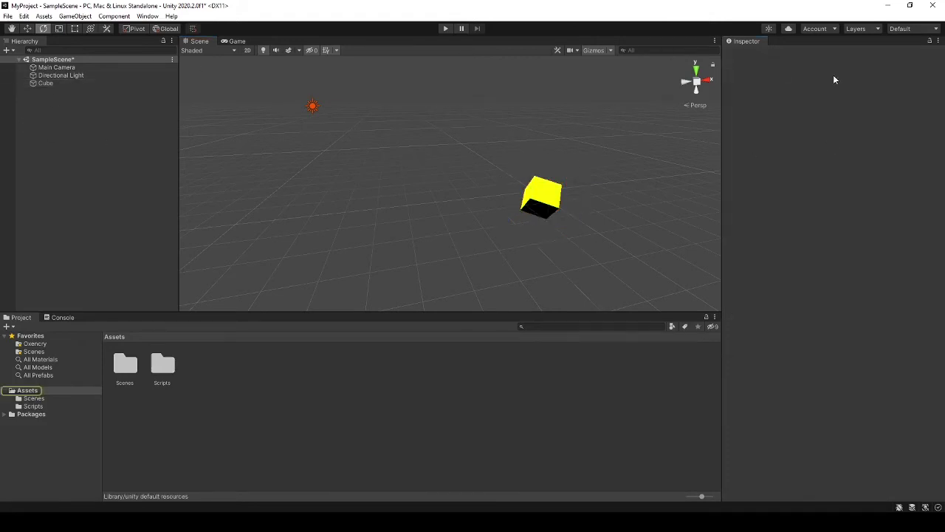
pyautogui.click(58, 83)
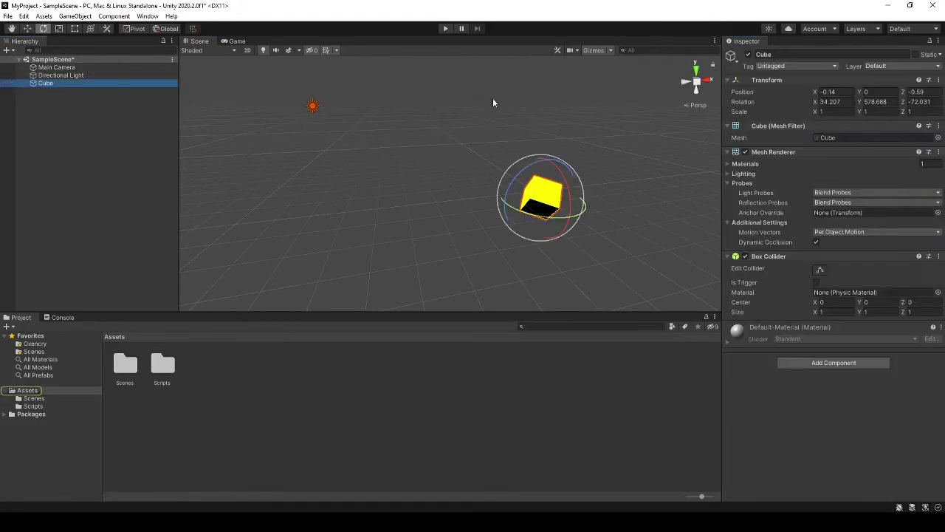
pyautogui.click(844, 137)
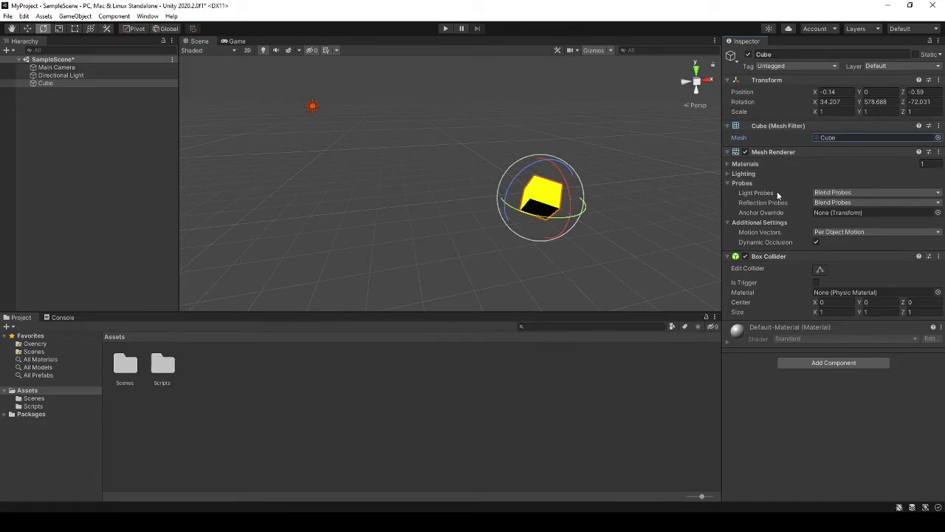
pyautogui.click(744, 174)
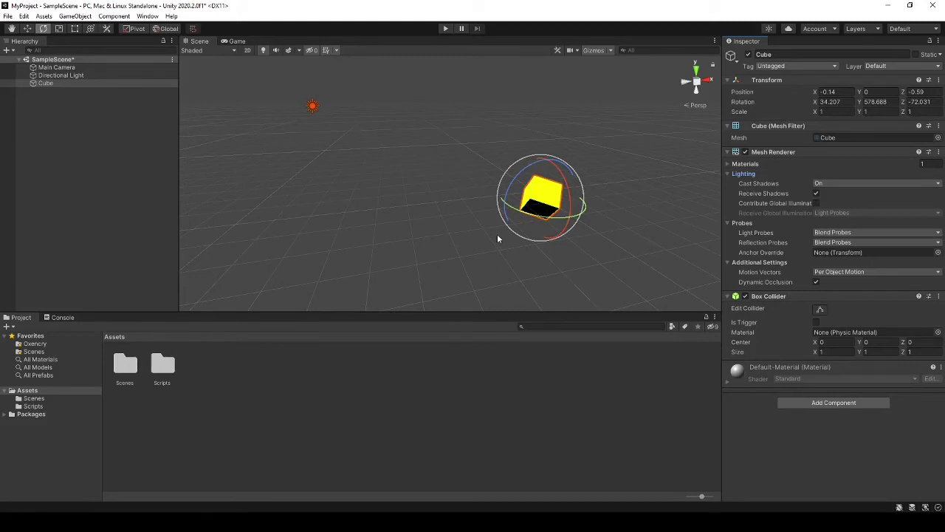
pyautogui.moveTo(479, 204); pyautogui.dragTo(452, 172, button='middle')
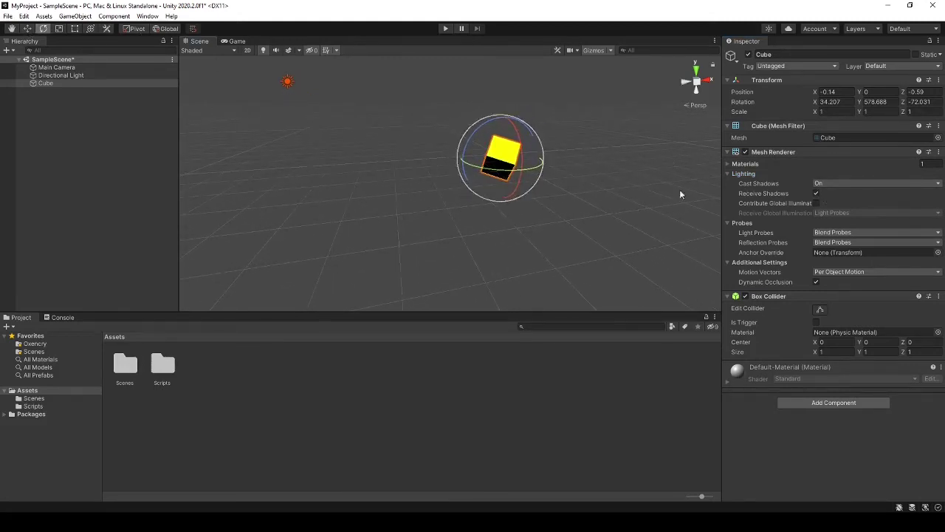
# Create a Plane from GameObject > 3D Object and lower it to Y -4 beneath the cube
pyautogui.click(73, 17)
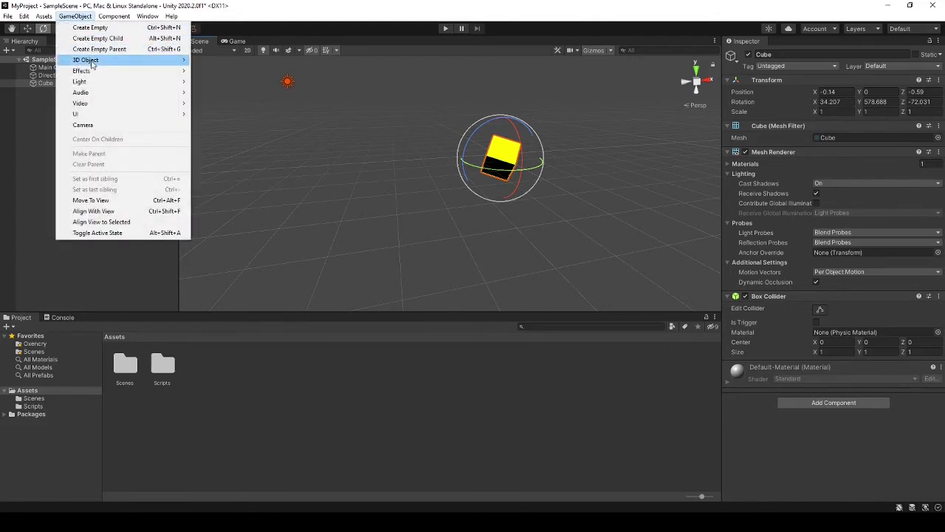
pyautogui.moveTo(132, 62)
pyautogui.click(231, 103)
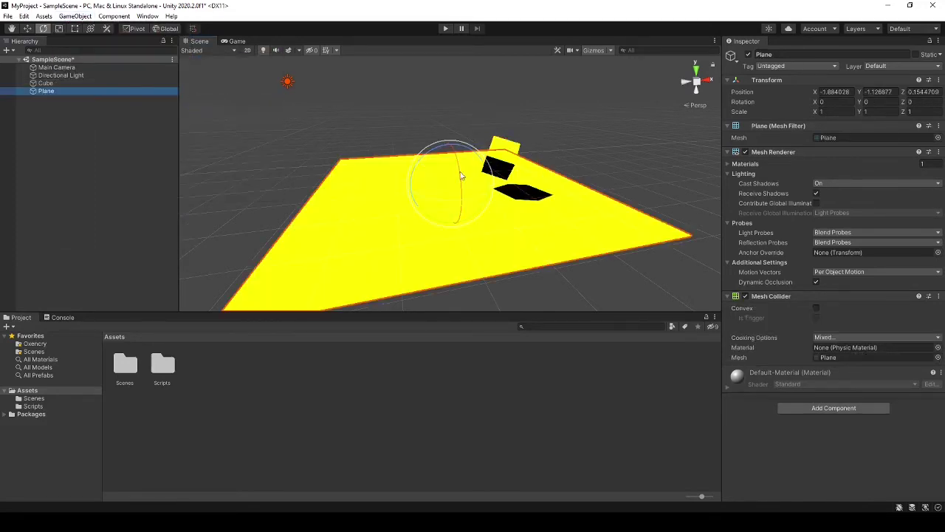
pyautogui.press('w')
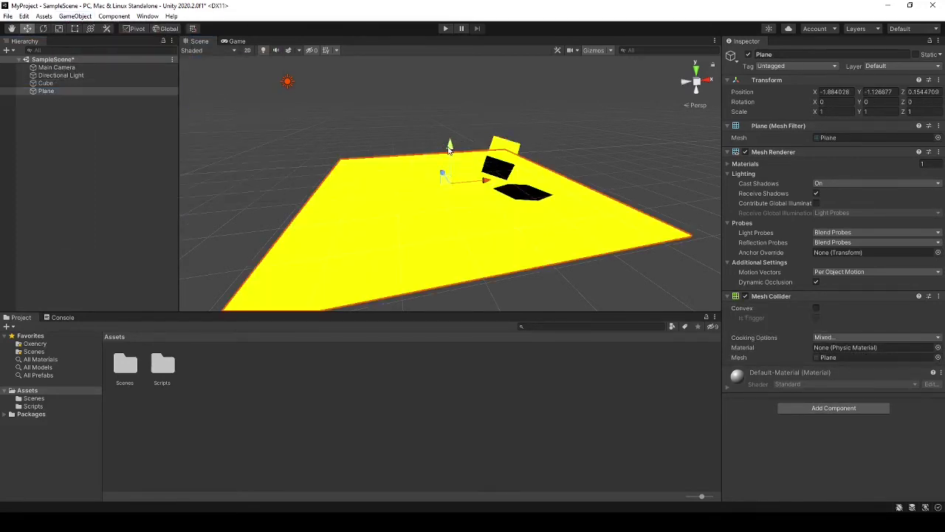
pyautogui.moveTo(455, 156); pyautogui.dragTo(456, 213)
pyautogui.scroll(2, 460, 185)
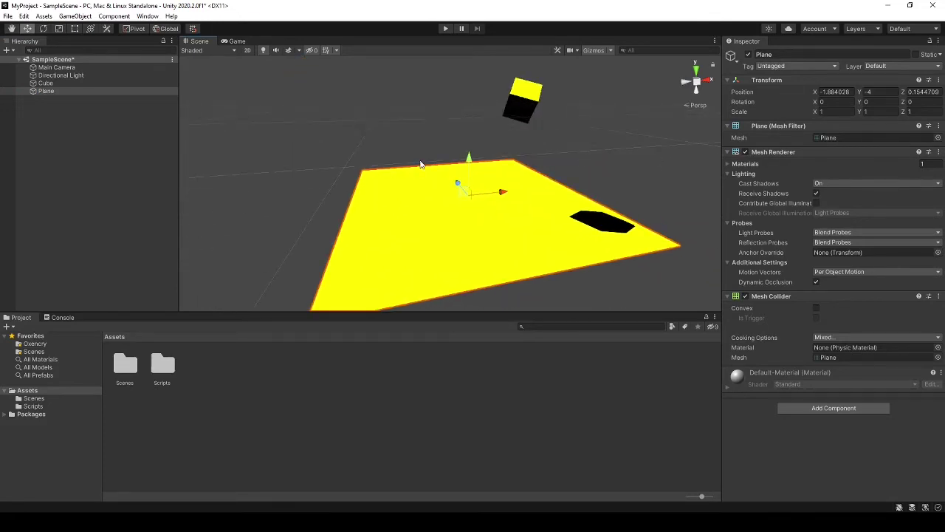
pyautogui.scroll(-4, 406, 189)
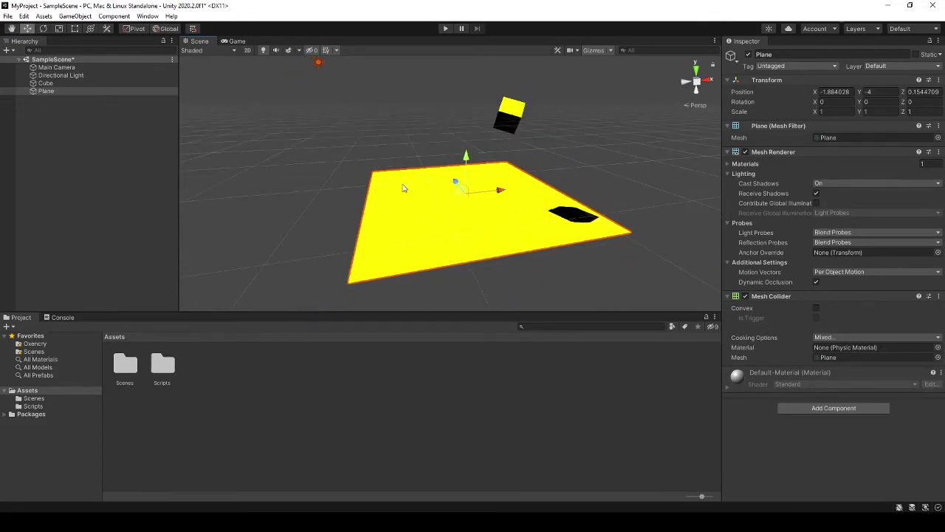
pyautogui.click(65, 77)
# Set the Directional Light colour to white (FFFFFF), then shift the Plane slightly along X
pyautogui.click(858, 151)
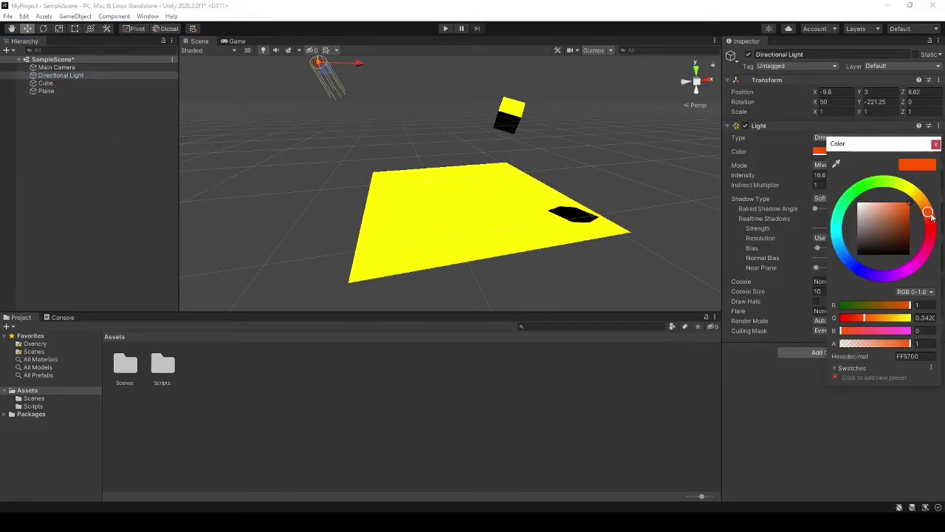
pyautogui.moveTo(929, 212)
pyautogui.mouseDown()
pyautogui.moveTo(846, 184)
pyautogui.moveTo(922, 201)
pyautogui.mouseUp()
pyautogui.moveTo(879, 227); pyautogui.dragTo(823, 190)
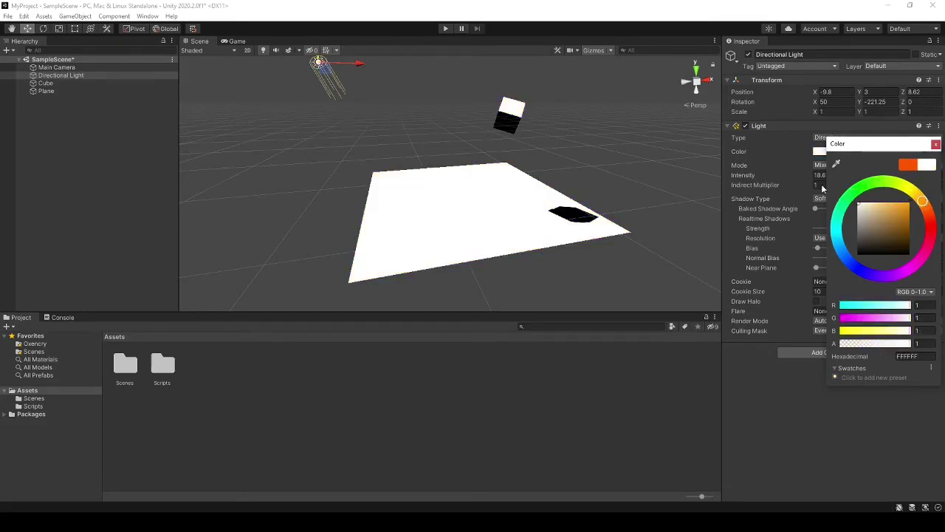
pyautogui.click(935, 144)
pyautogui.scroll(-1, 466, 162)
pyautogui.scroll(-2, 466, 162)
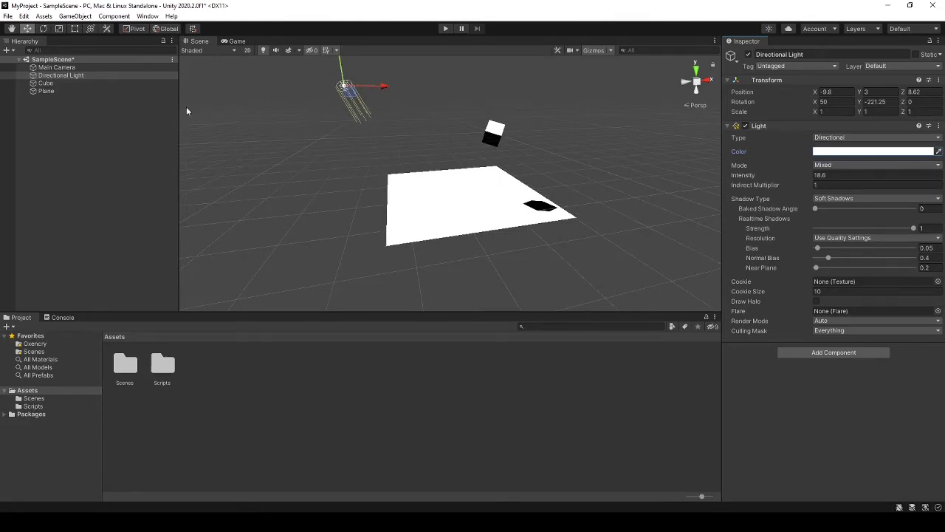
pyautogui.click(66, 90)
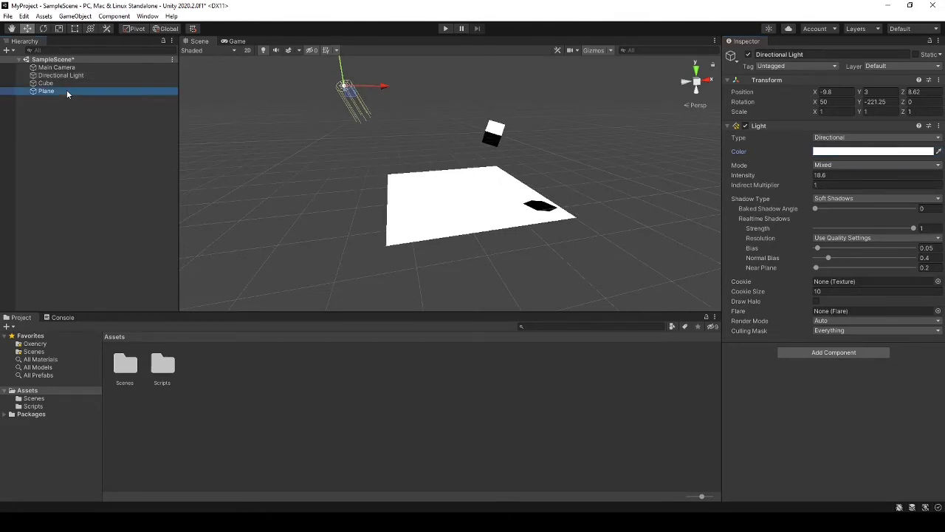
pyautogui.moveTo(509, 192); pyautogui.dragTo(518, 193)
# Drag the cube left along X to -2.78
pyautogui.click(490, 136)
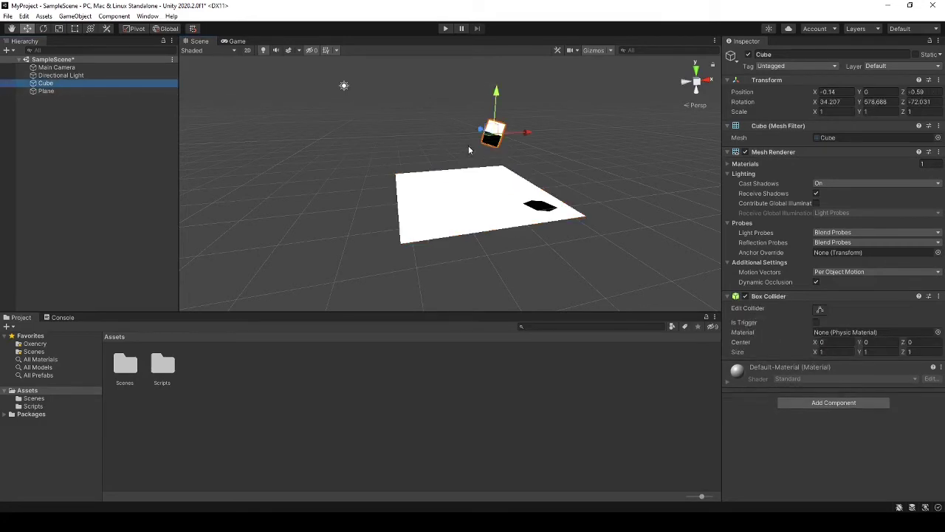
pyautogui.moveTo(522, 135); pyautogui.dragTo(481, 134)
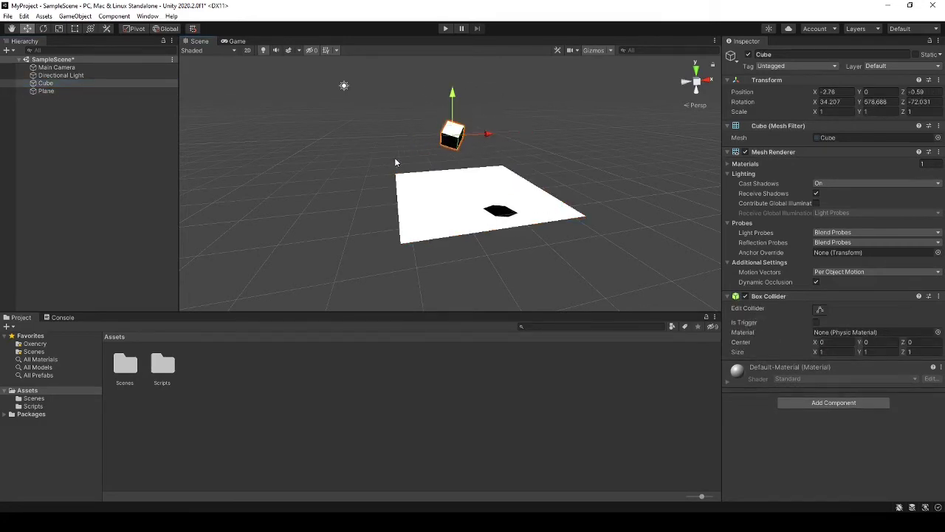
pyautogui.moveTo(325, 166); pyautogui.dragTo(377, 168, button='middle')
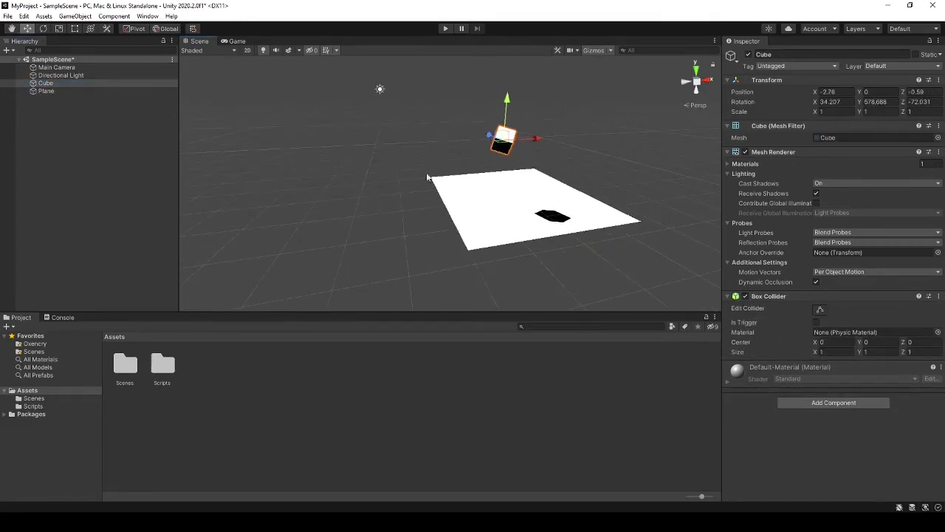
# Switch the cube's Cast Shadows to Off and then back to On
pyautogui.click(834, 185)
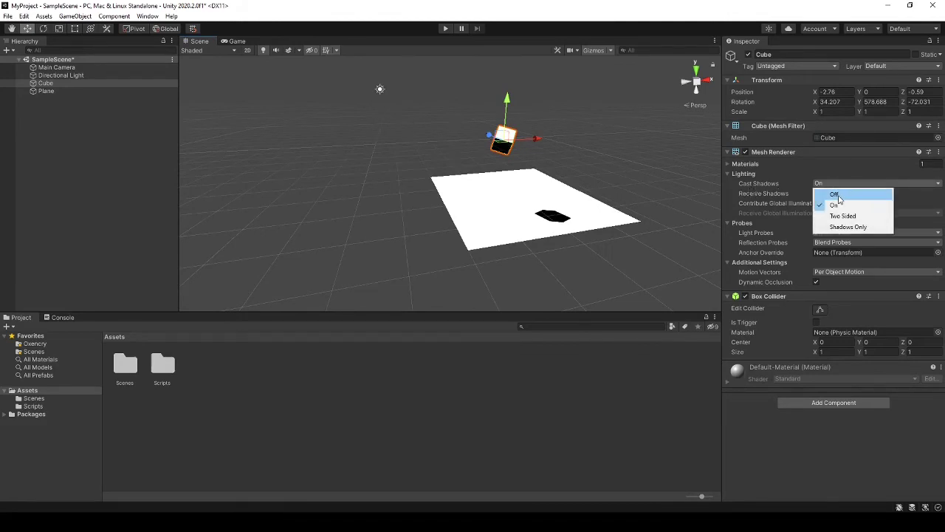
pyautogui.click(838, 196)
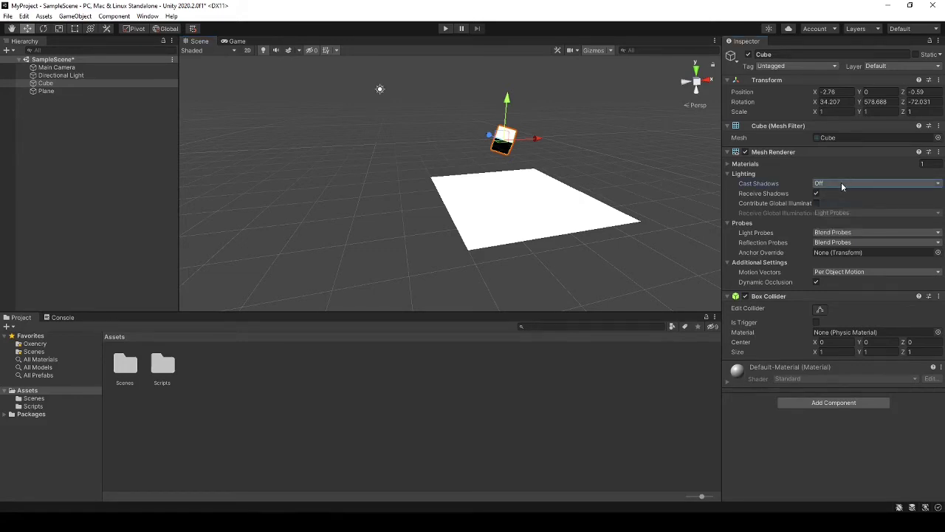
pyautogui.click(841, 184)
pyautogui.click(847, 206)
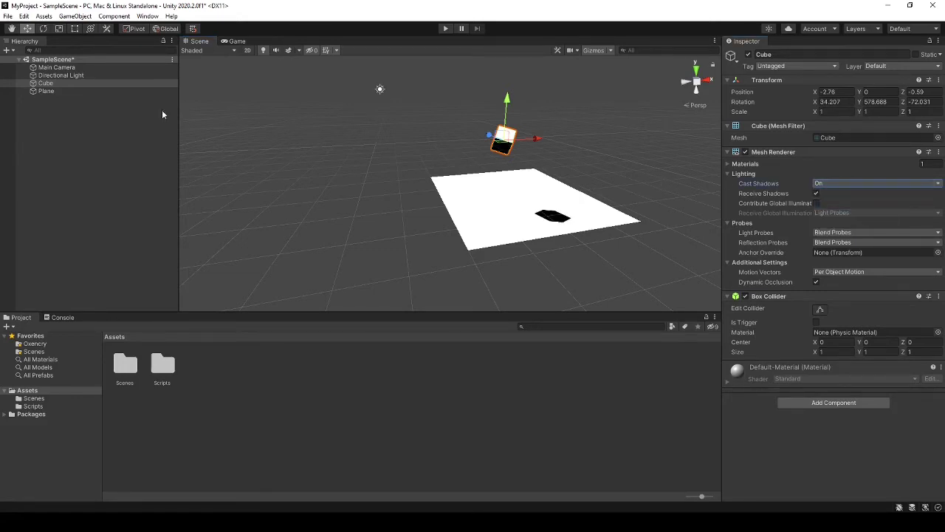
pyautogui.click(120, 91)
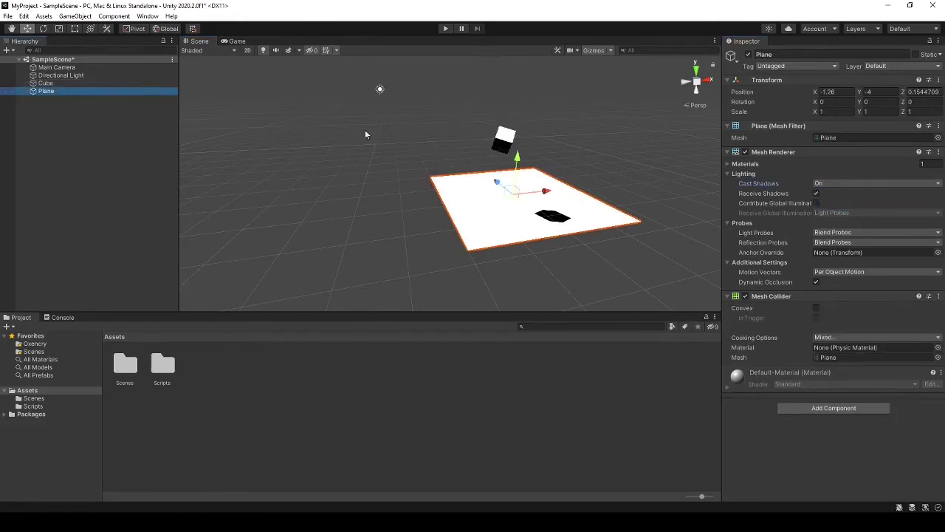
pyautogui.click(815, 194)
pyautogui.click(816, 193)
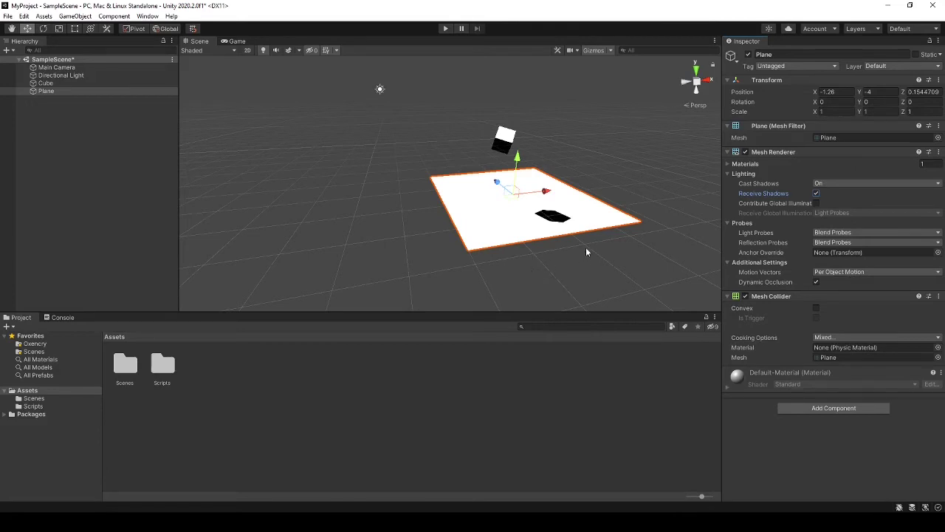
pyautogui.moveTo(635, 247); pyautogui.dragTo(584, 251, button='middle')
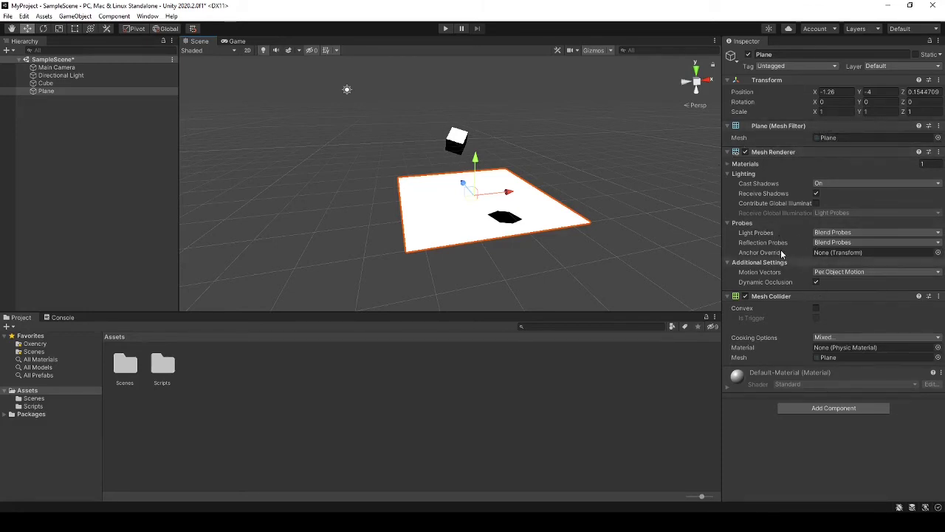
# Collapse the Plane's component sections and uncheck Mesh Renderer so only its collider outline shows
pyautogui.click(758, 152)
pyautogui.click(775, 126)
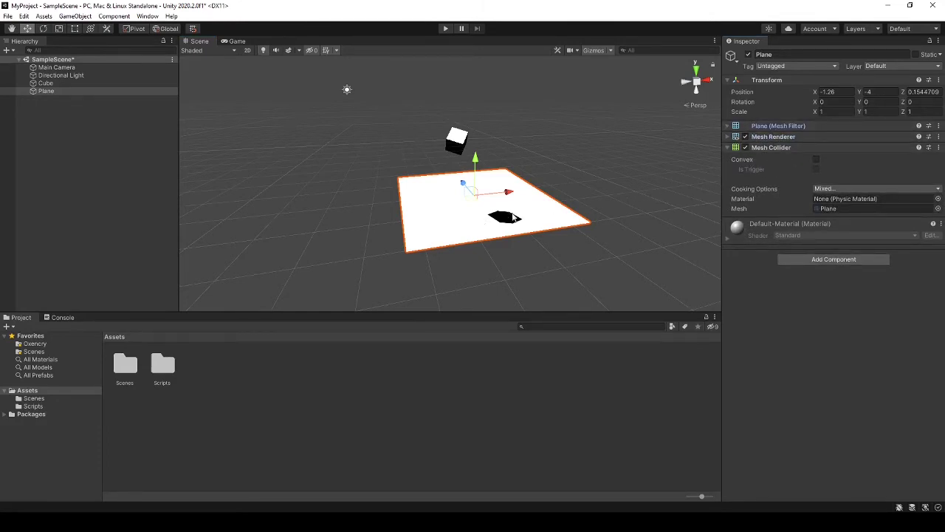
pyautogui.scroll(2, 566, 214)
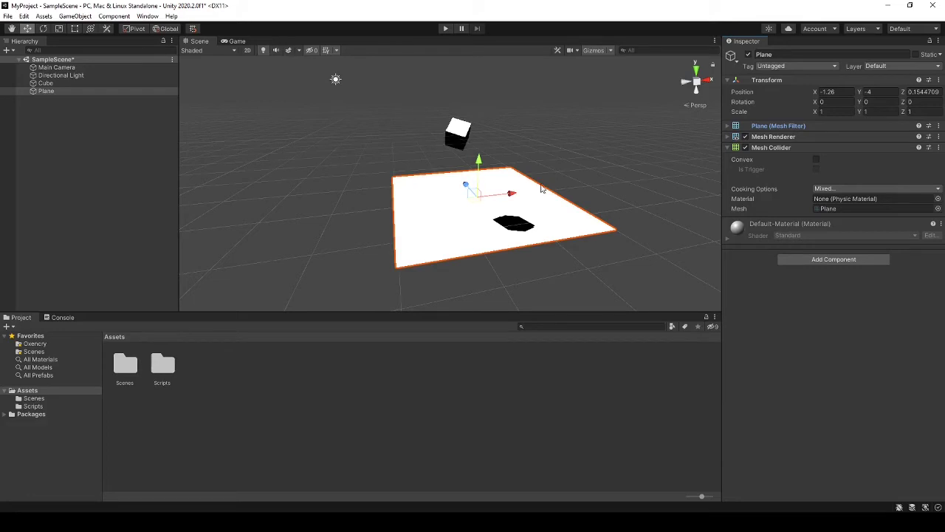
pyautogui.click(745, 137)
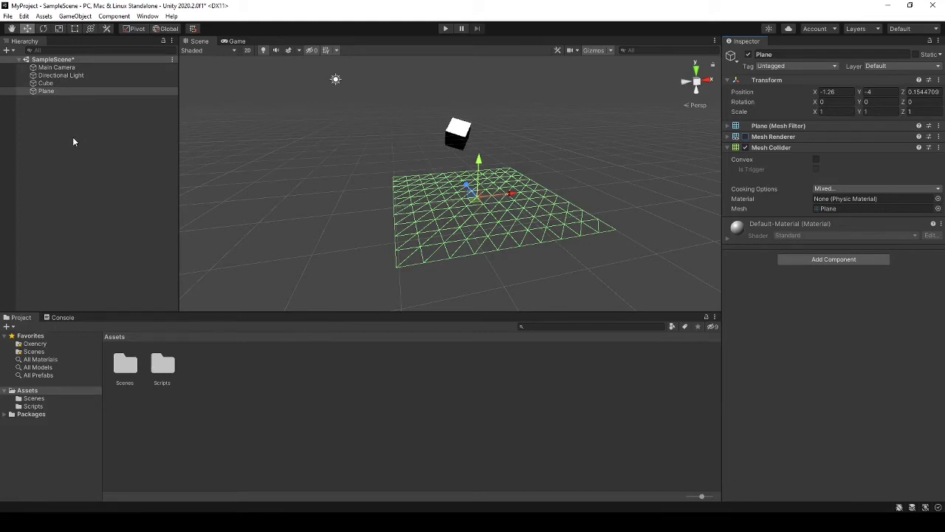
pyautogui.click(67, 97)
pyautogui.click(56, 89)
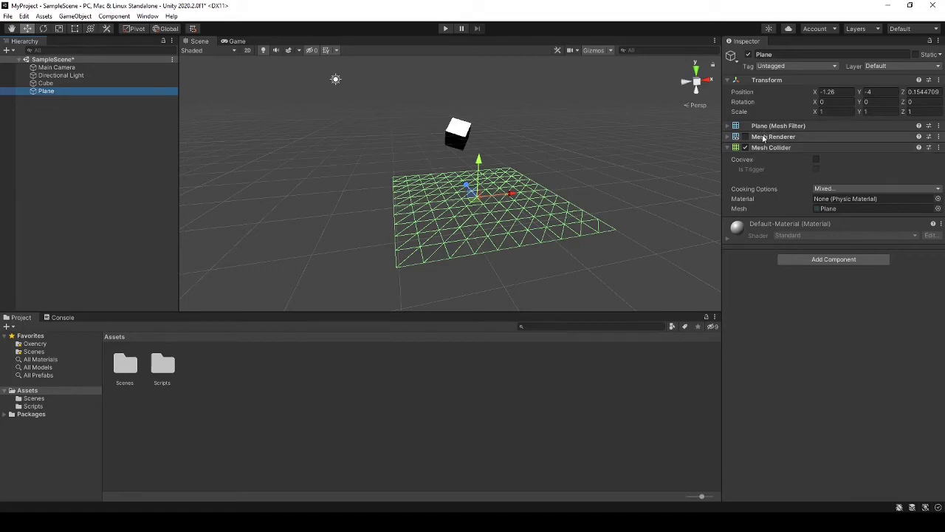
# Toggle the Plane's Mesh Renderer on and off while expanding and collapsing its Mesh Collider section
pyautogui.click(727, 148)
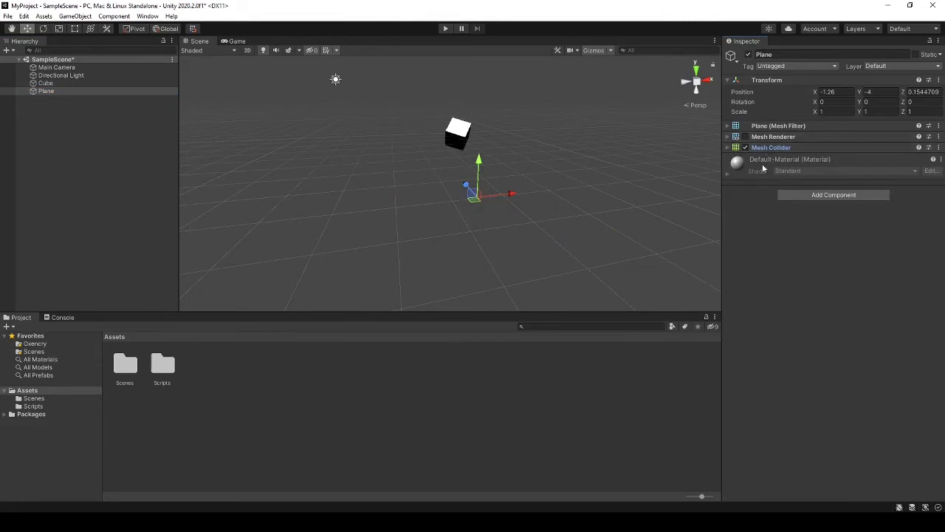
pyautogui.click(773, 139)
pyautogui.click(744, 137)
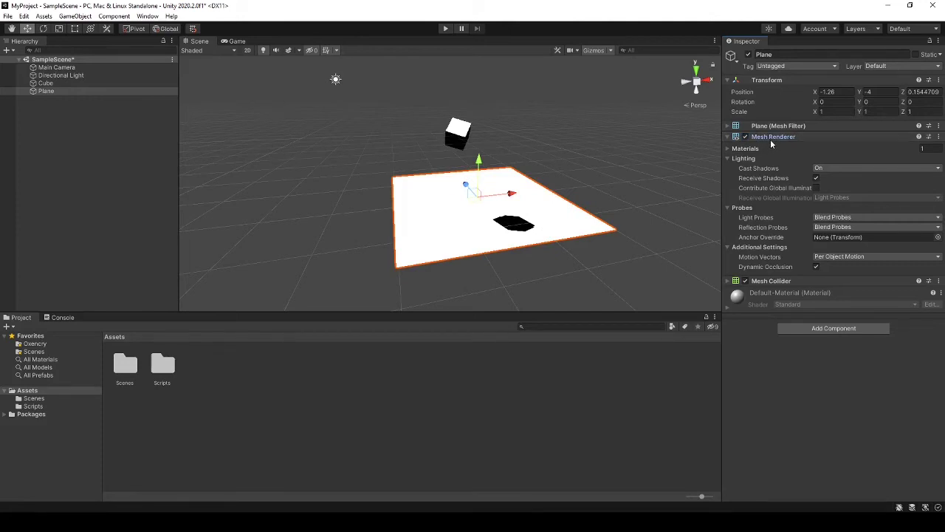
pyautogui.click(771, 138)
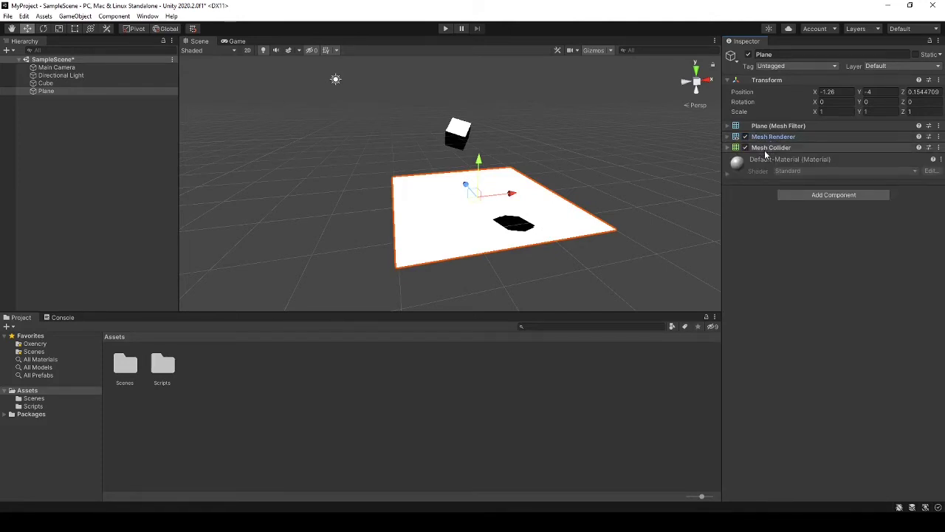
pyautogui.click(745, 136)
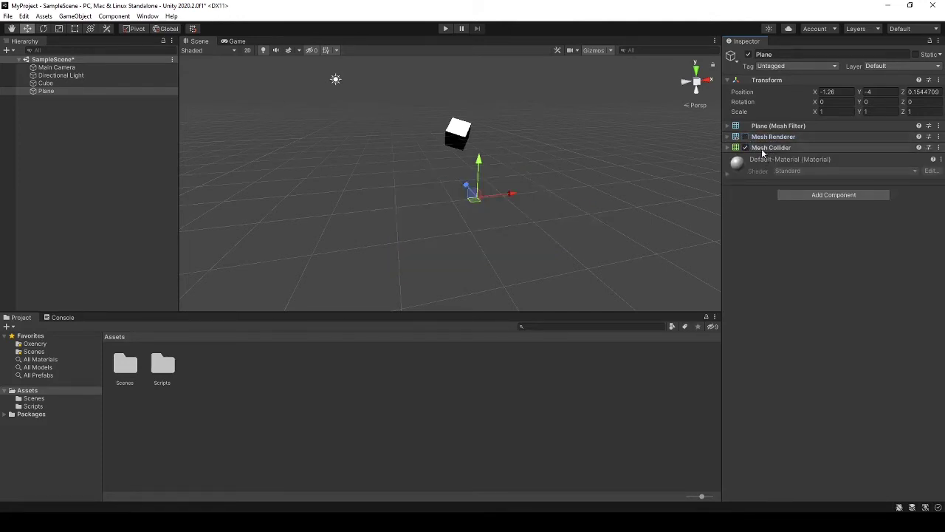
pyautogui.click(763, 148)
pyautogui.click(745, 136)
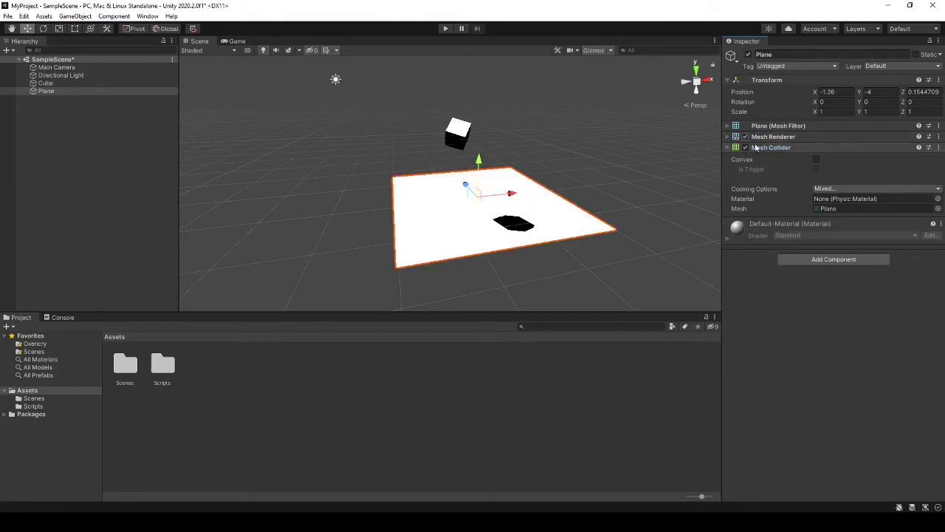
pyautogui.click(768, 148)
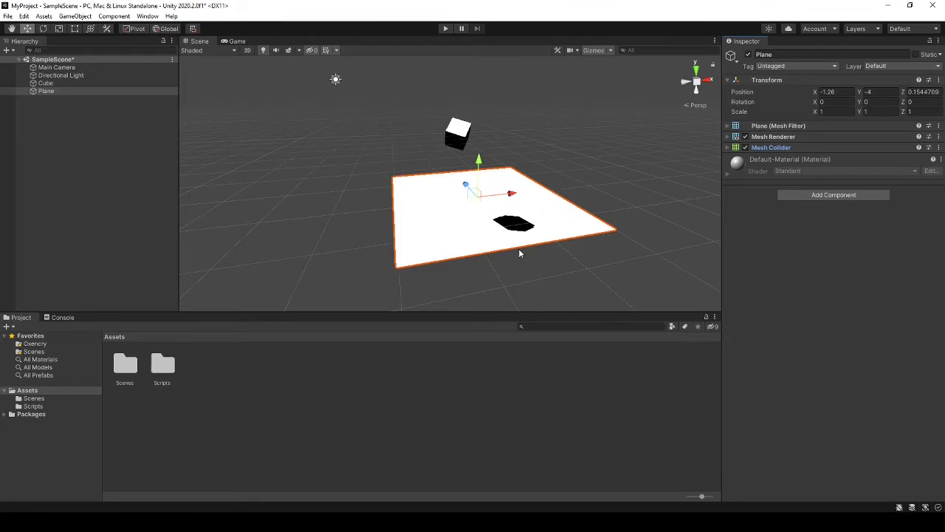
pyautogui.click(745, 137)
pyautogui.click(767, 148)
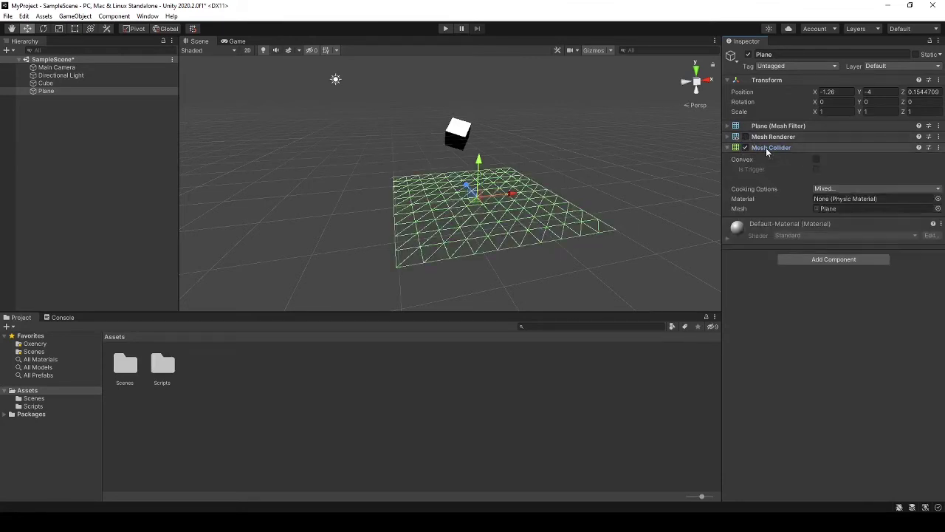
pyautogui.click(767, 148)
pyautogui.click(767, 148)
pyautogui.click(767, 147)
pyautogui.click(767, 147)
pyautogui.click(767, 148)
pyautogui.click(767, 147)
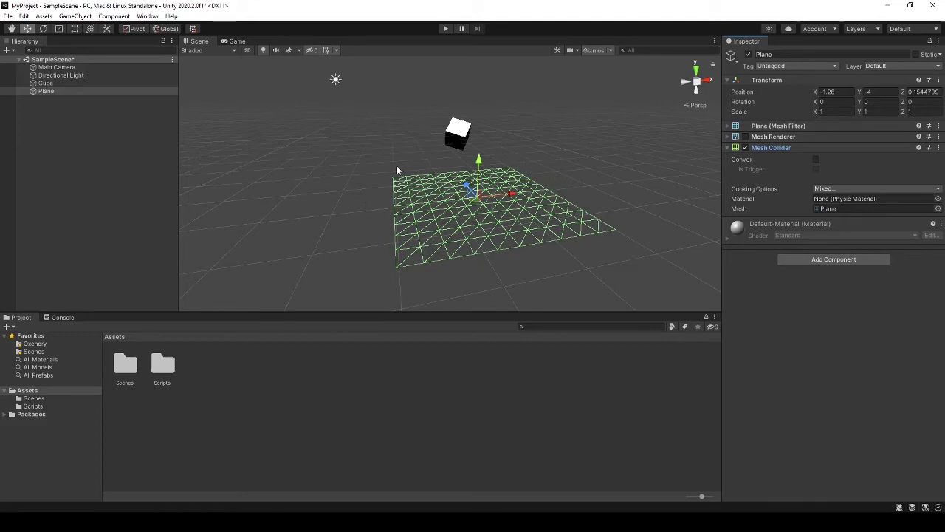
pyautogui.click(745, 137)
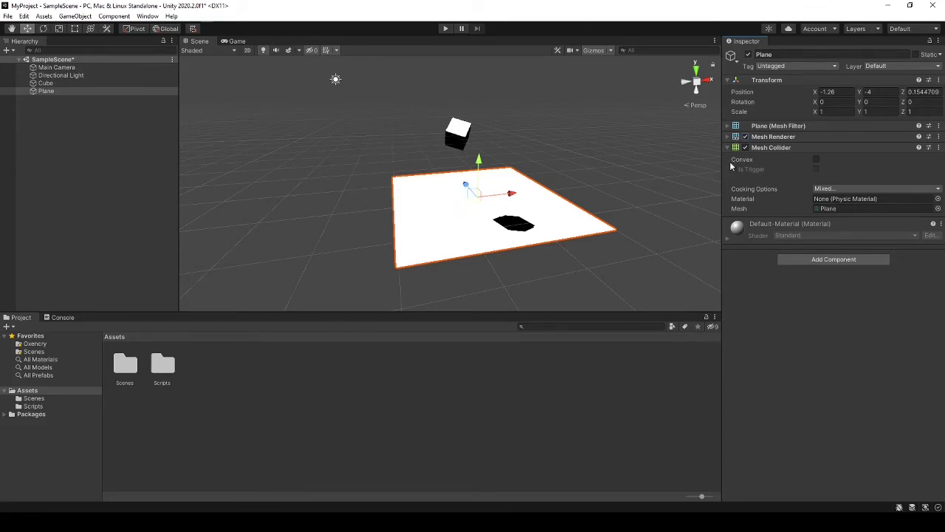
# Scale the Plane to 2.2 on X and 2.3 on Z, leaving its rendering off
pyautogui.click(818, 112)
pyautogui.moveTo(817, 115); pyautogui.dragTo(824, 118)
pyautogui.write('2.2')
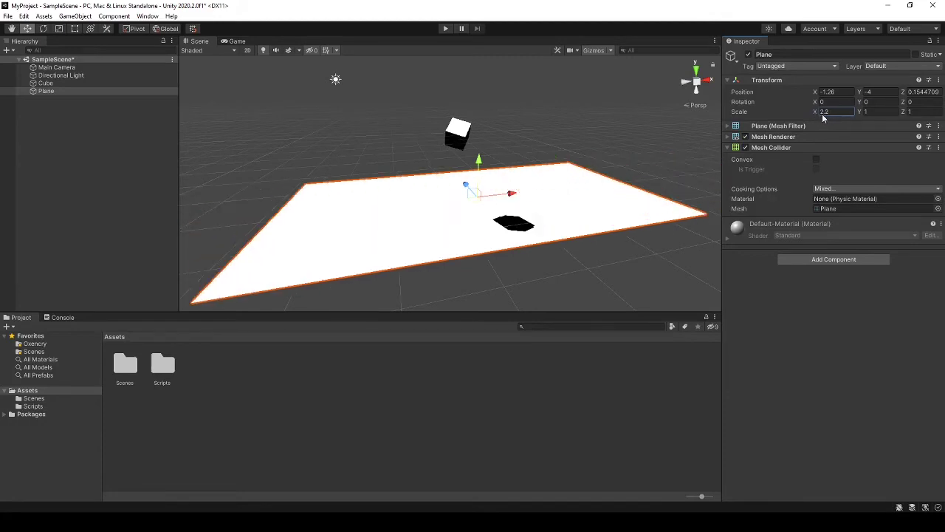
pyautogui.click(911, 111)
pyautogui.write('2.3')
pyautogui.press('Return')
pyautogui.click(745, 137)
# Re-enable the enlarged Plane's Mesh Renderer so it shows as a white floor, then deselect it
pyautogui.moveTo(566, 197)
pyautogui.keyDown('alt'); pyautogui.mouseDown()
pyautogui.moveTo(599, 197)
pyautogui.moveTo(579, 198)
pyautogui.mouseUp(); pyautogui.keyUp('alt')
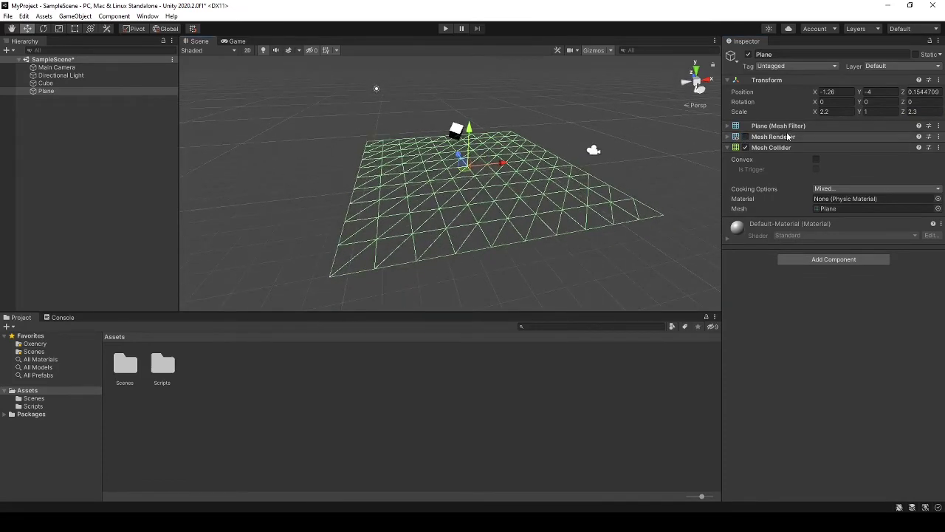
pyautogui.click(744, 137)
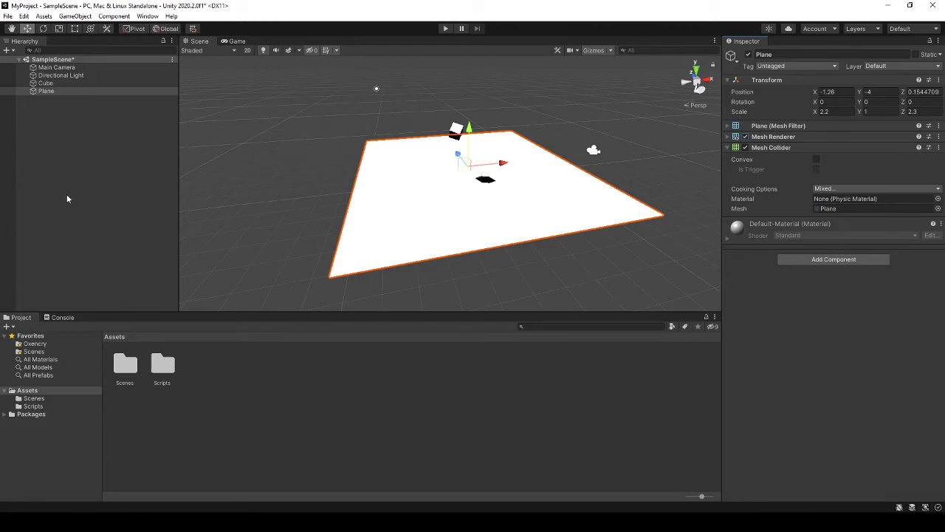
pyautogui.scroll(2, 413, 241)
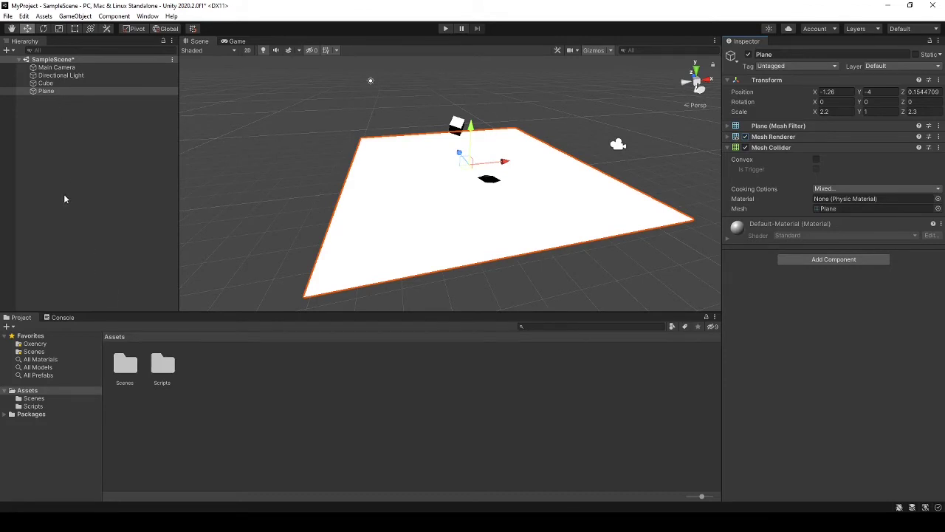
pyautogui.click(72, 169)
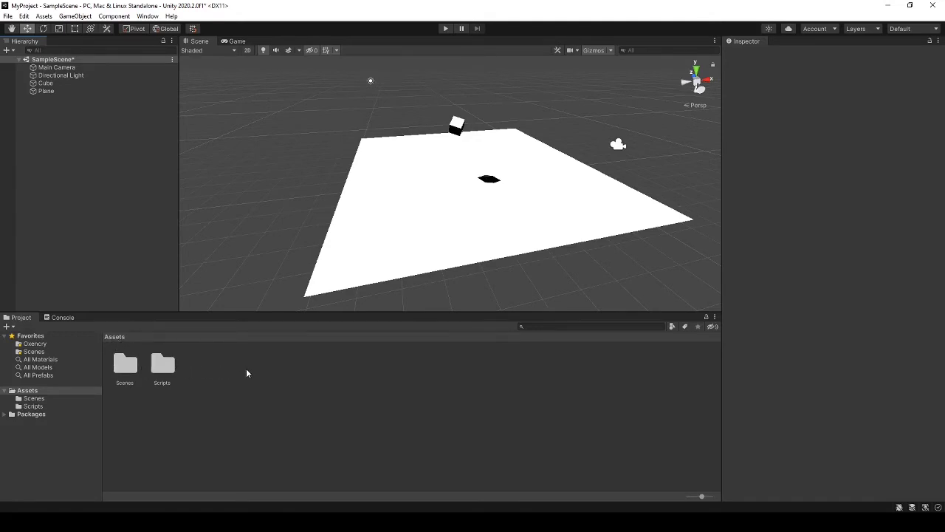
# Save SampleScene with File > Save from the Scenes folder, then return to the Assets folder
pyautogui.doubleClick(127, 367)
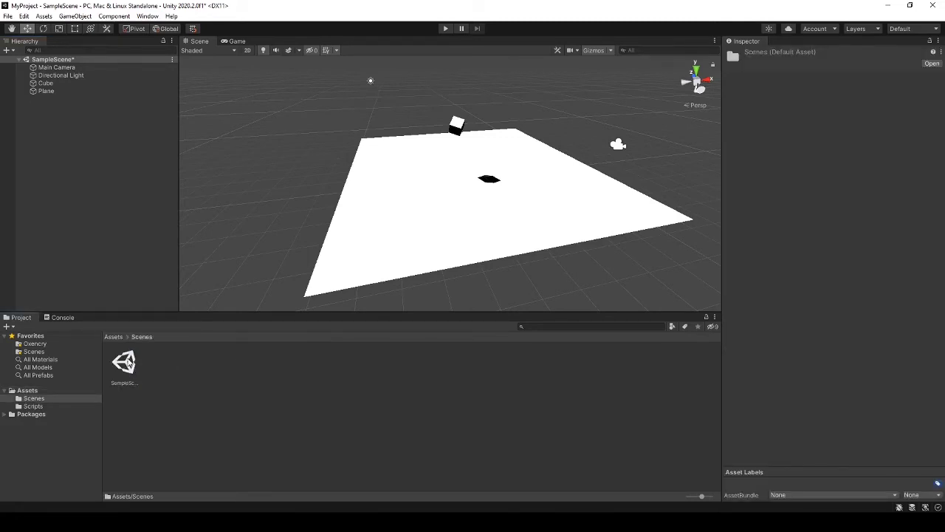
pyautogui.click(126, 361)
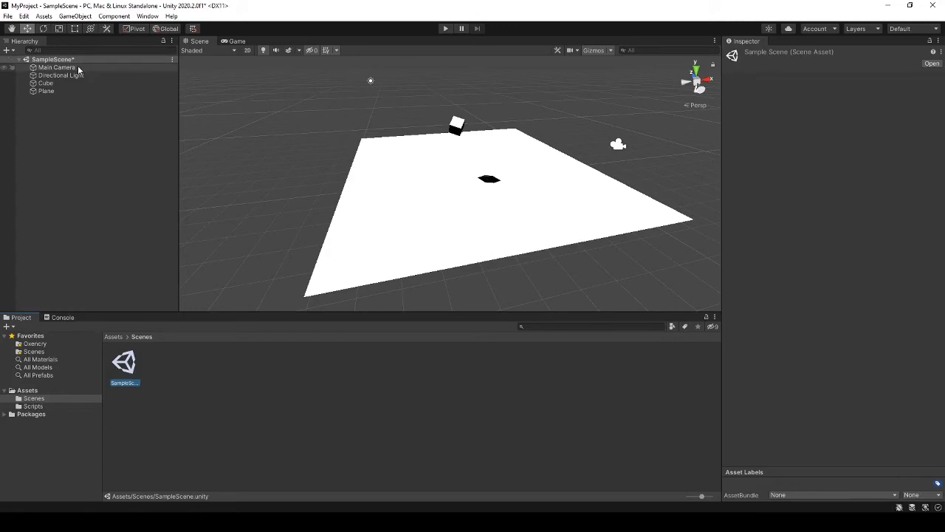
pyautogui.click(7, 16)
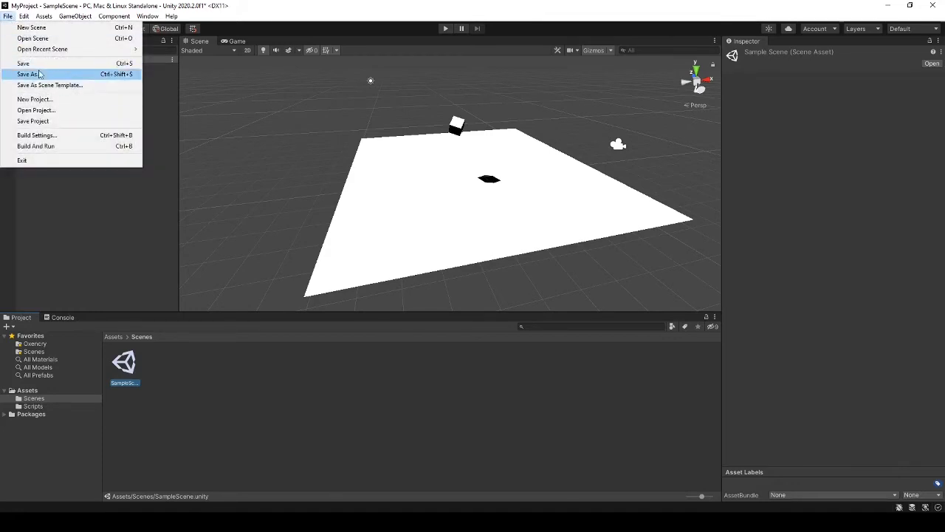
pyautogui.click(61, 67)
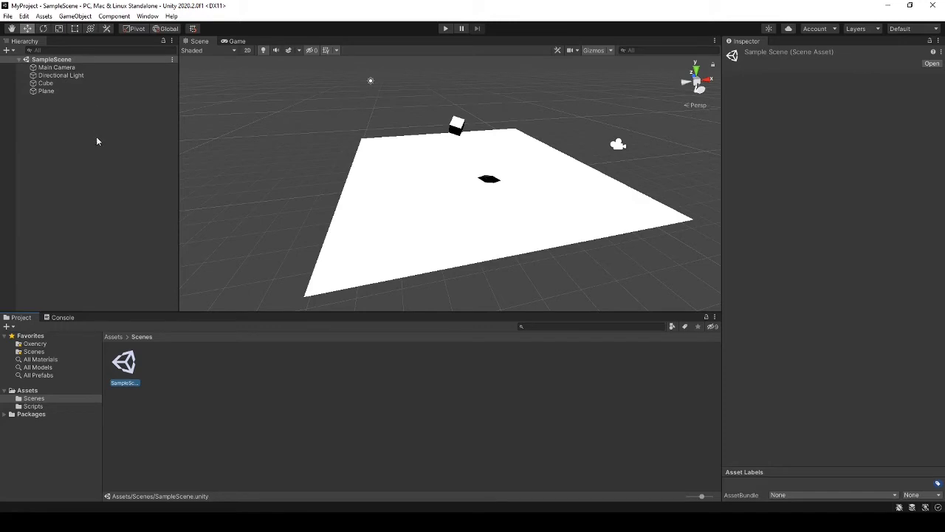
pyautogui.click(114, 337)
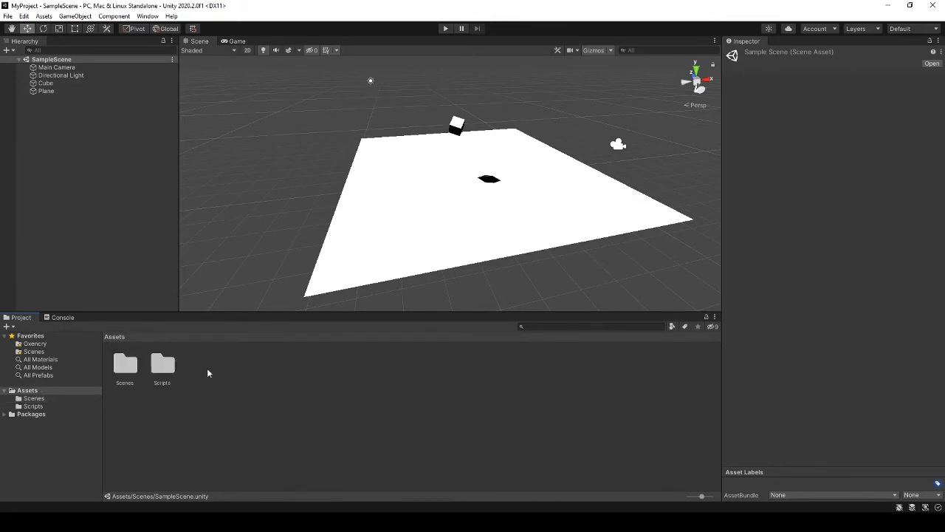
# Open the Scripts folder holding MyScript and show the empty Console
pyautogui.doubleClick(169, 369)
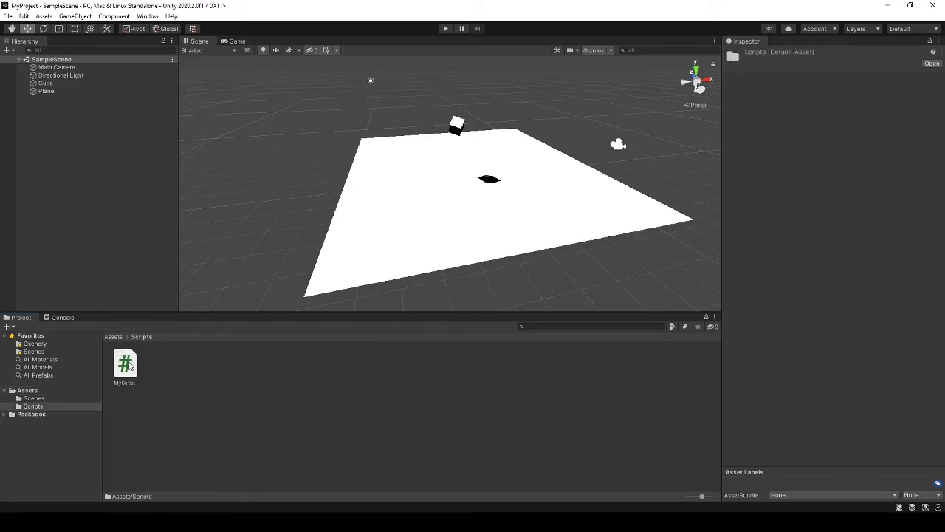
pyautogui.moveTo(362, 180)
pyautogui.mouseDown(button='middle')
pyautogui.moveTo(372, 209)
pyautogui.moveTo(384, 180)
pyautogui.mouseUp(button='middle')
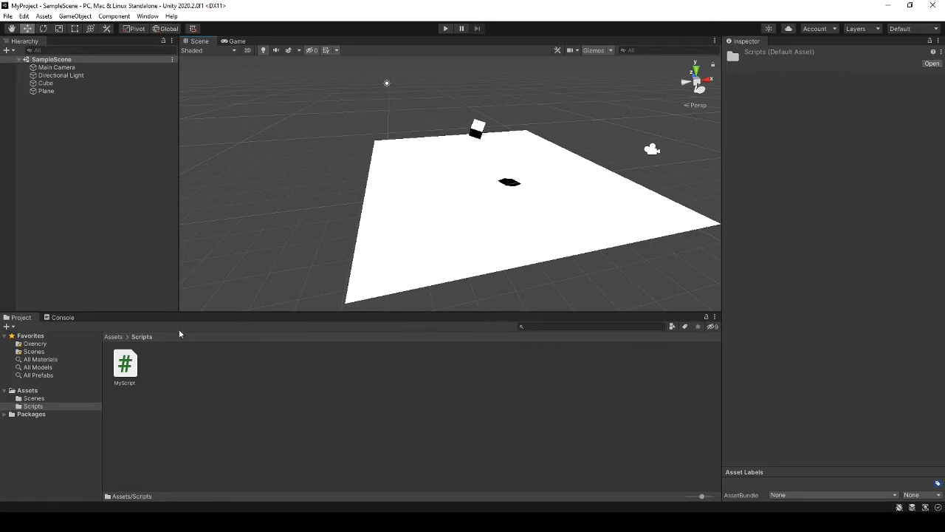
pyautogui.click(65, 319)
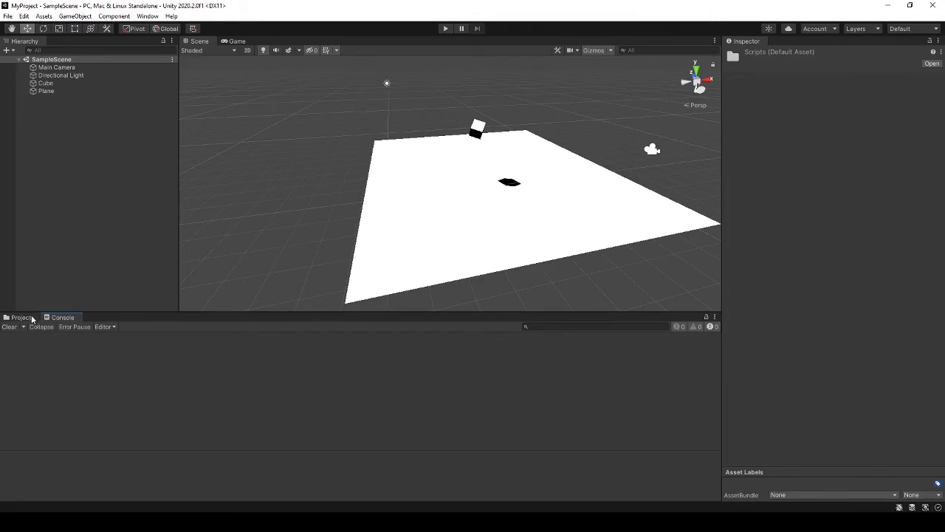
pyautogui.click(29, 318)
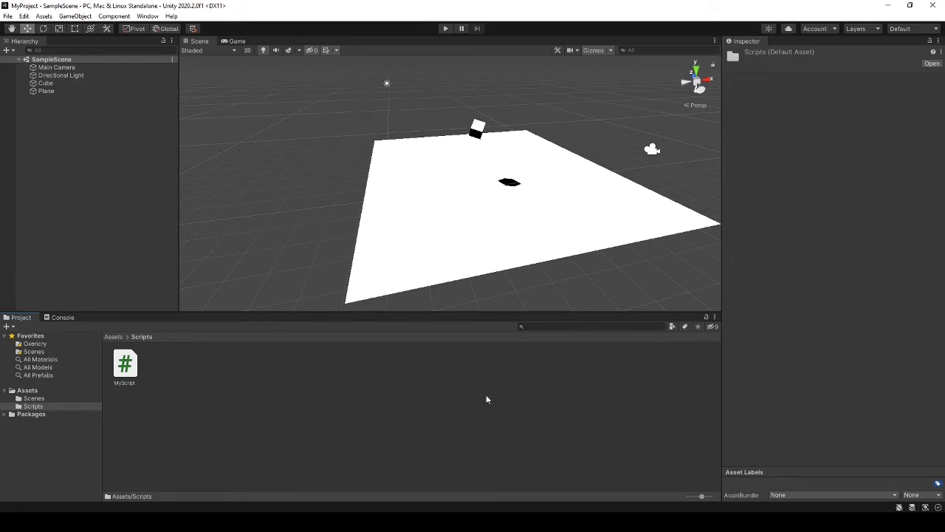
pyautogui.click(147, 16)
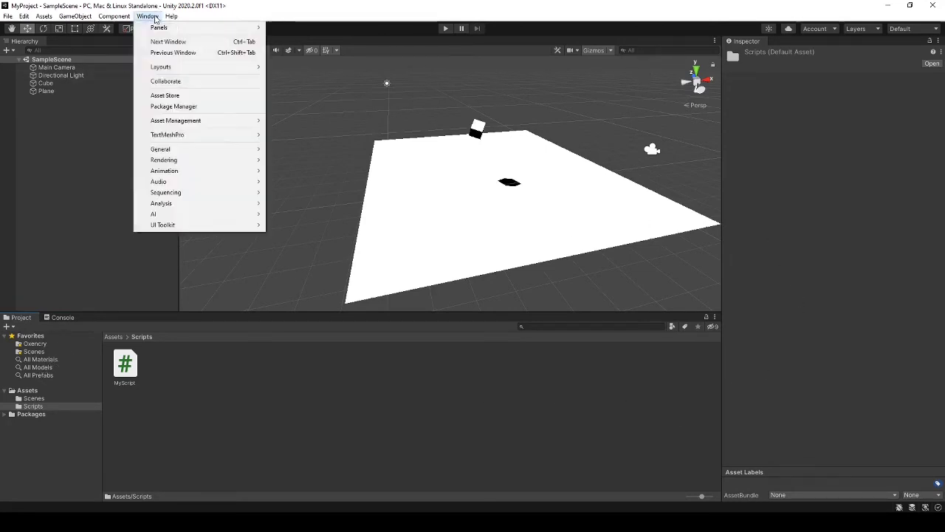
pyautogui.click(254, 390)
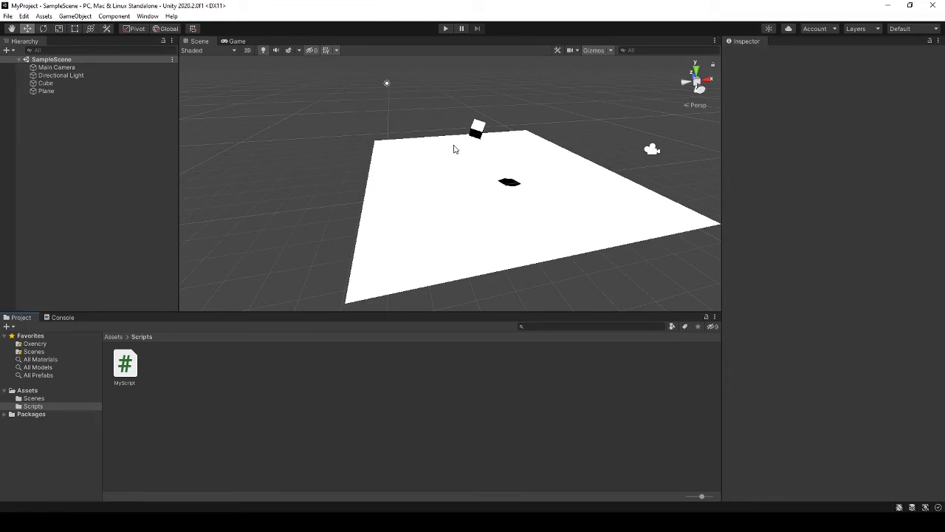
pyautogui.moveTo(454, 140); pyautogui.dragTo(474, 131, button='right')
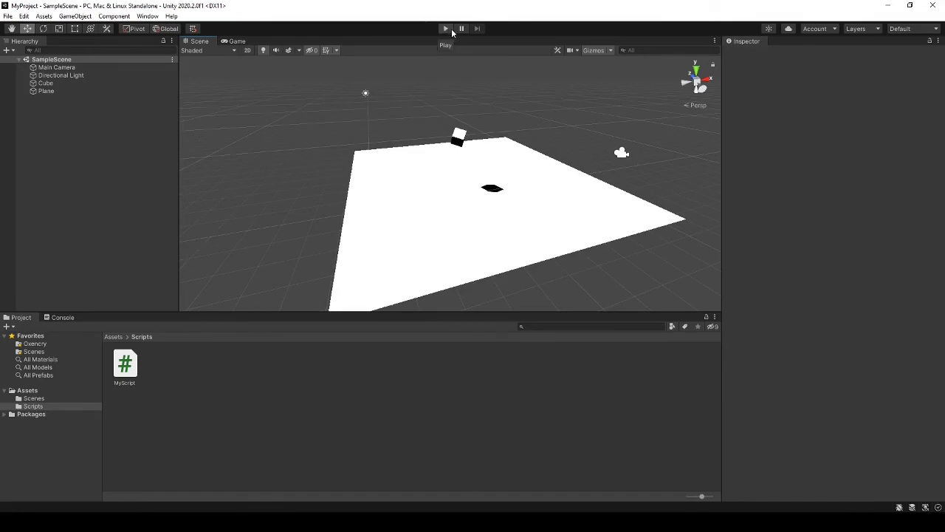
pyautogui.moveTo(403, 91)
pyautogui.mouseDown(button='middle')
pyautogui.moveTo(453, 190)
pyautogui.moveTo(426, 218)
pyautogui.mouseUp(button='middle')
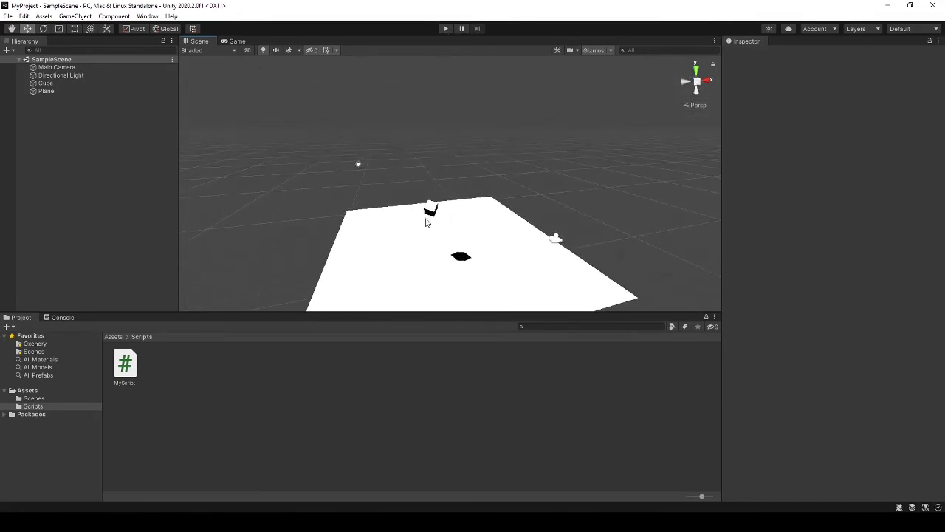
pyautogui.keyDown('alt'); pyautogui.moveTo(462, 200); pyautogui.dragTo(404, 200); pyautogui.keyUp('alt')
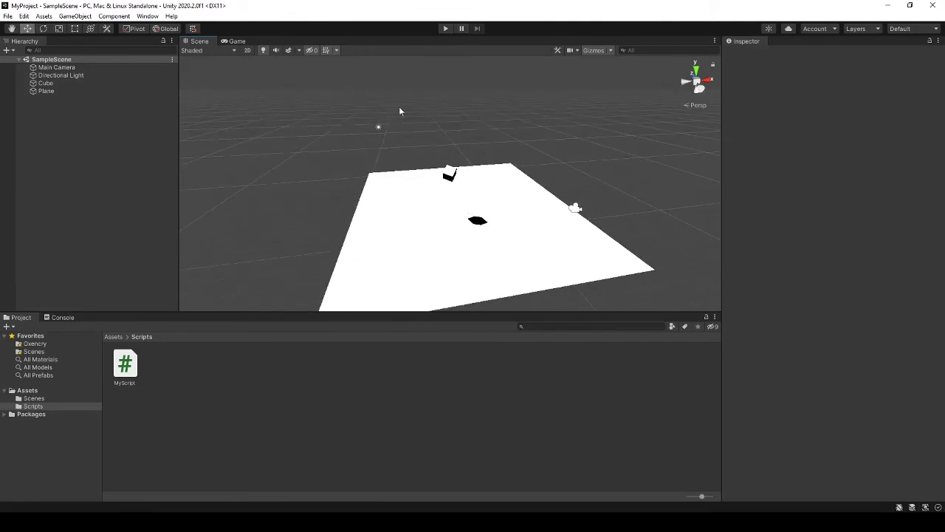
pyautogui.moveTo(405, 185); pyautogui.dragTo(406, 163, button='middle')
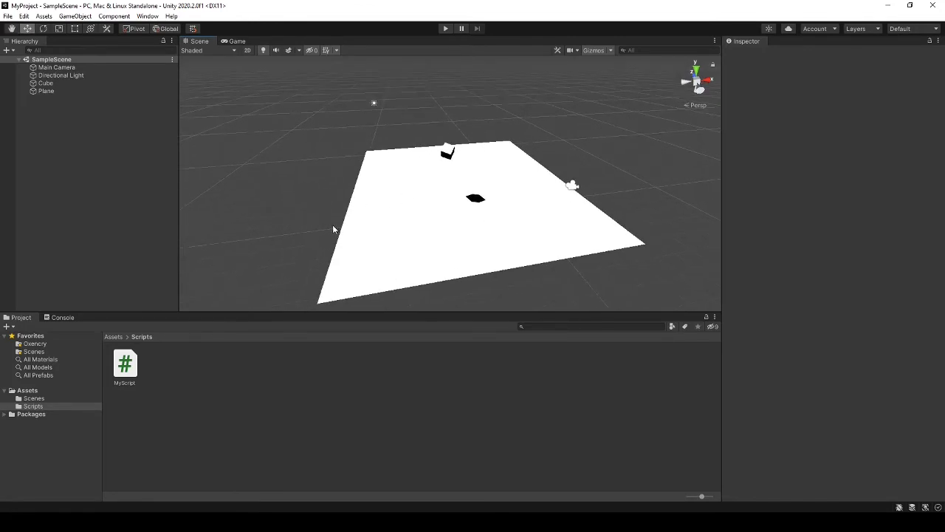
pyautogui.moveTo(332, 225); pyautogui.dragTo(334, 202, button='right')
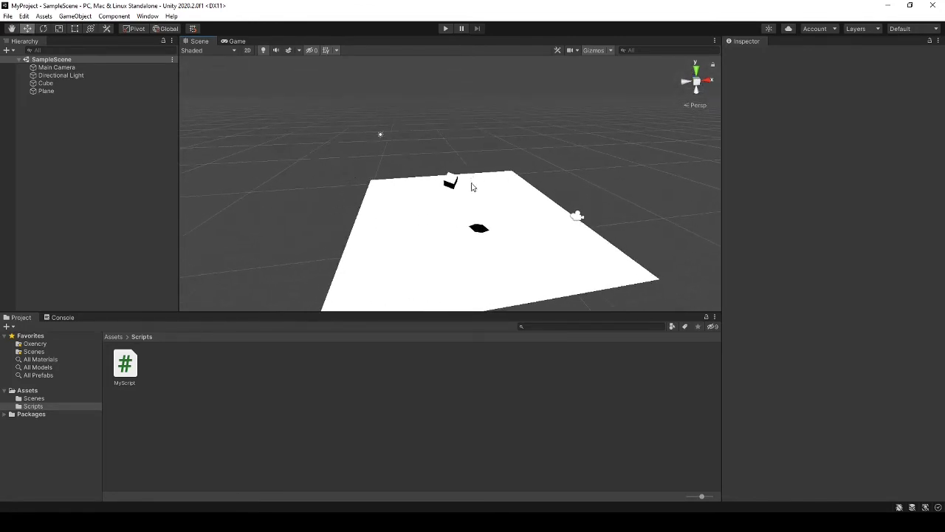
# Start Play mode and inspect the Main Camera's placement in the Scene view
pyautogui.click(445, 33)
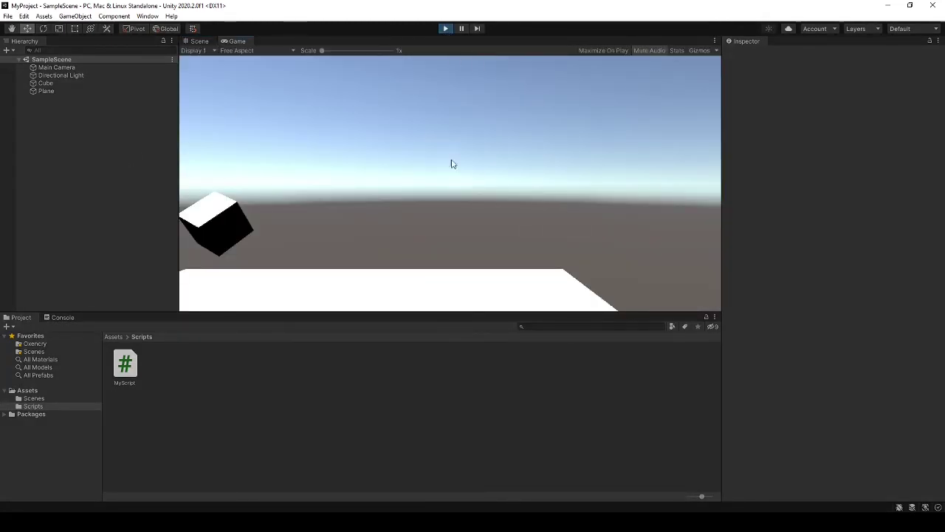
pyautogui.click(201, 41)
pyautogui.click(98, 67)
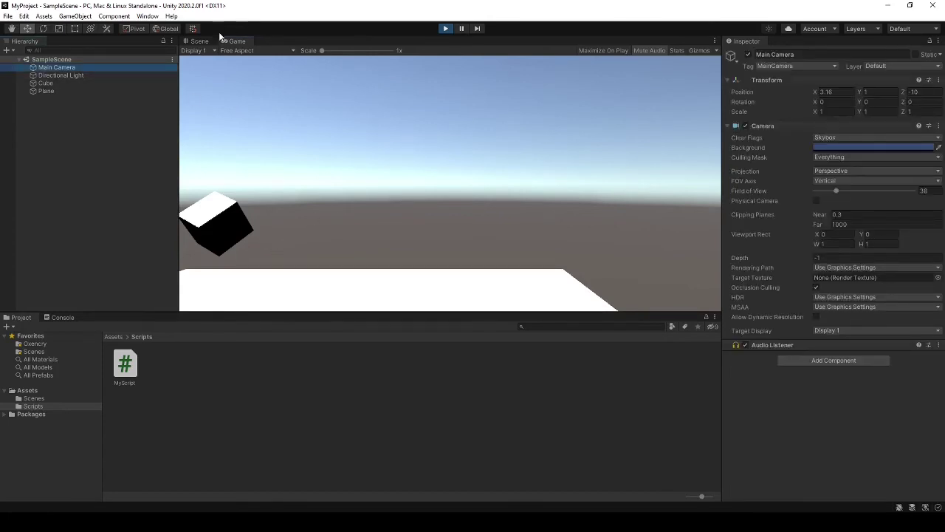
pyautogui.click(201, 42)
pyautogui.moveTo(483, 233); pyautogui.dragTo(473, 244, button='middle')
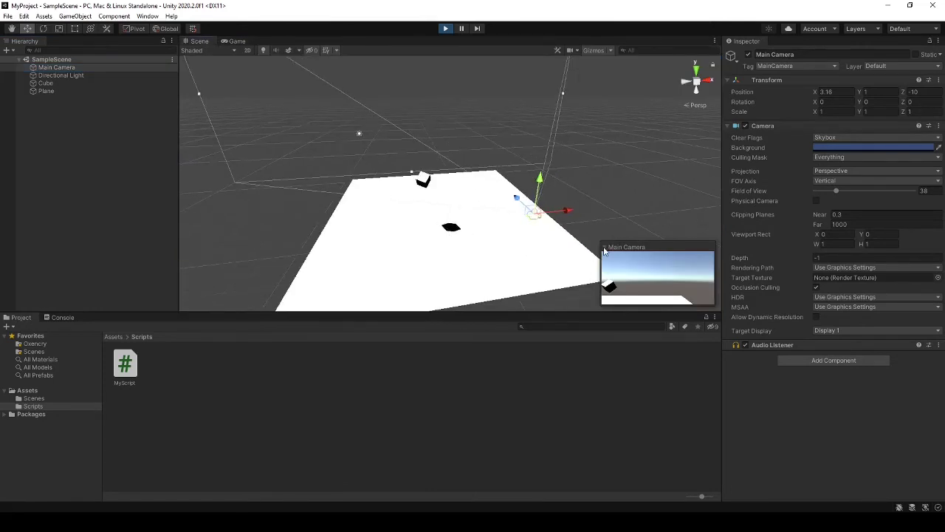
pyautogui.click(605, 248)
pyautogui.click(620, 301)
pyautogui.moveTo(483, 194); pyautogui.dragTo(362, 244, button='middle')
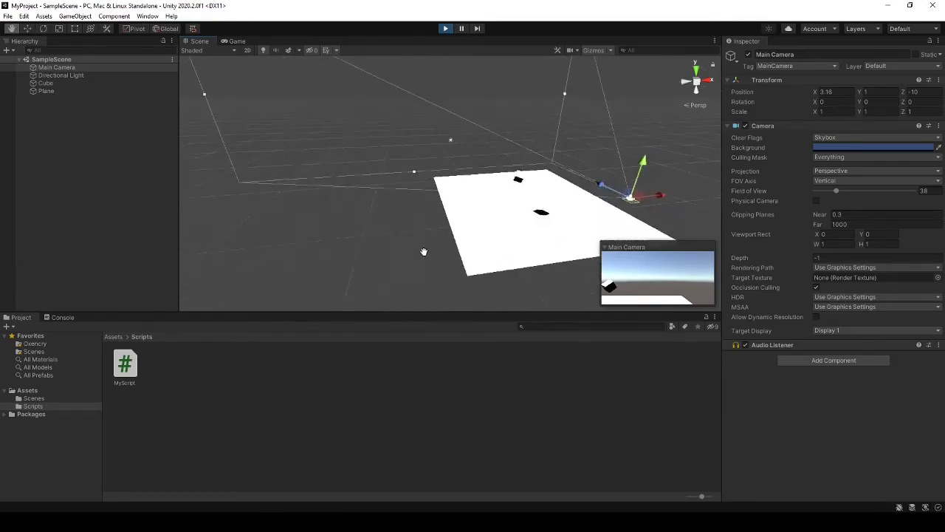
pyautogui.moveTo(362, 244)
pyautogui.mouseDown(button='right')
pyautogui.moveTo(396, 234)
pyautogui.moveTo(262, 254)
pyautogui.moveTo(495, 220)
pyautogui.mouseUp(button='right')
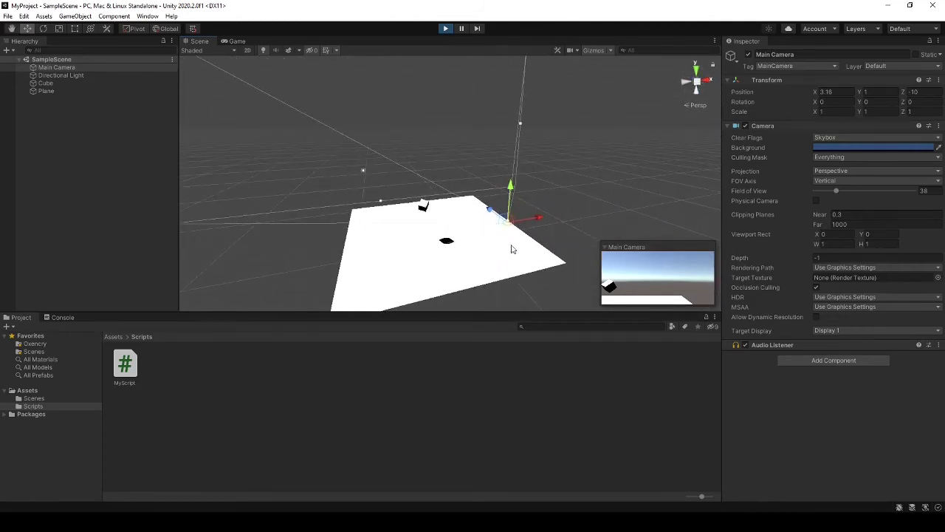
pyautogui.moveTo(506, 234); pyautogui.dragTo(464, 221, button='middle')
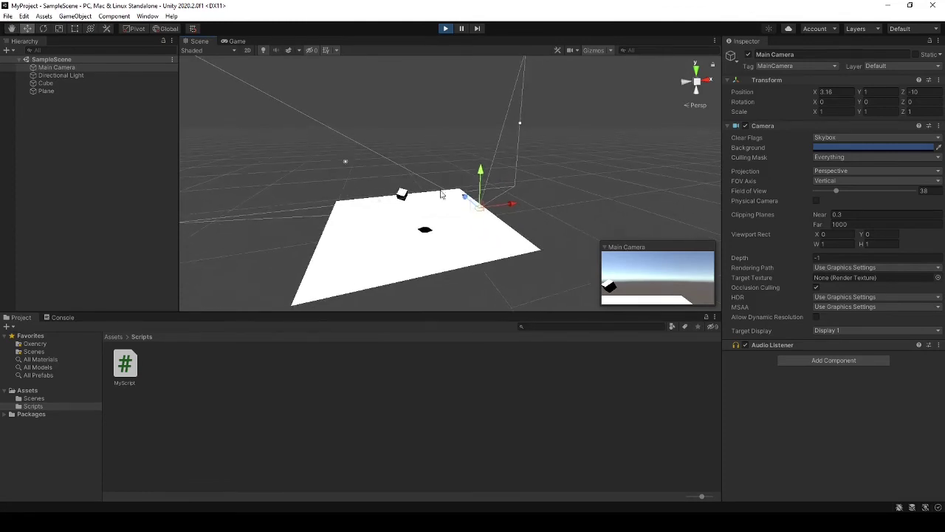
# Set the Game view to a fixed 1920x1080 resolution
pyautogui.click(235, 42)
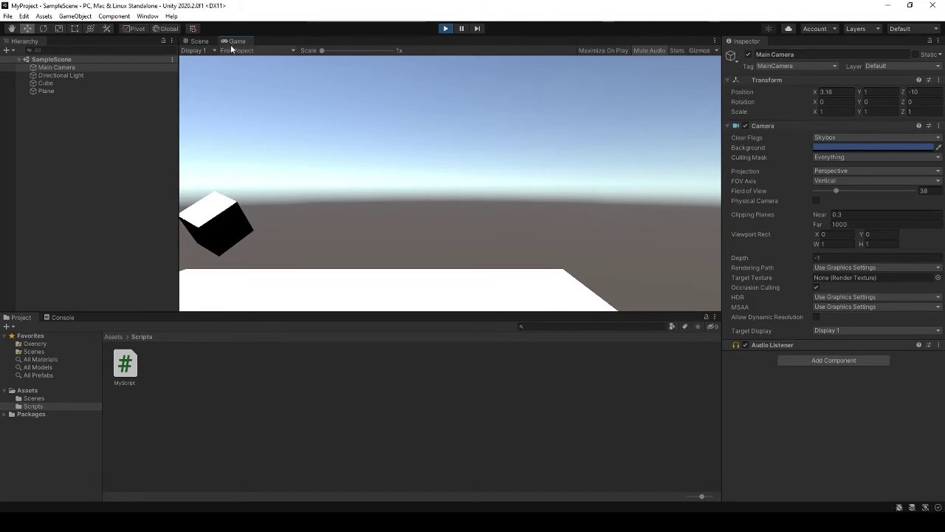
pyautogui.click(243, 51)
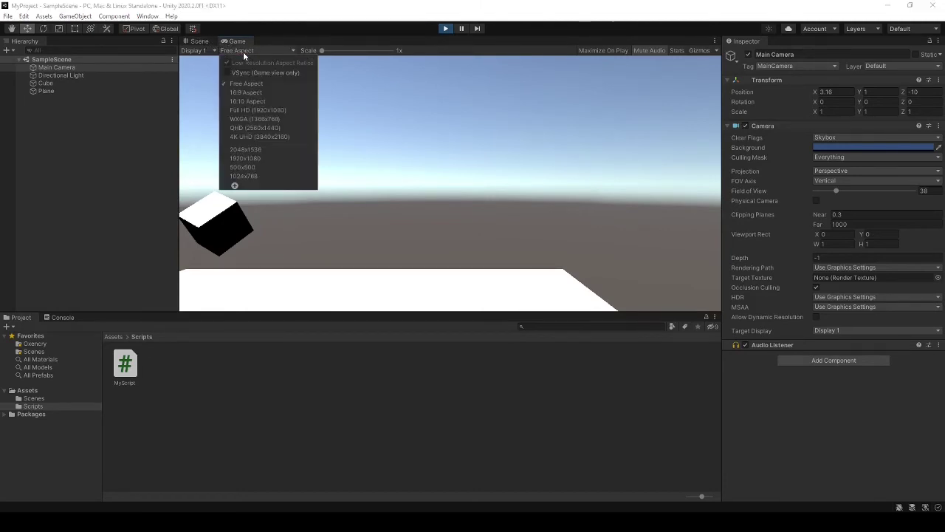
pyautogui.click(257, 159)
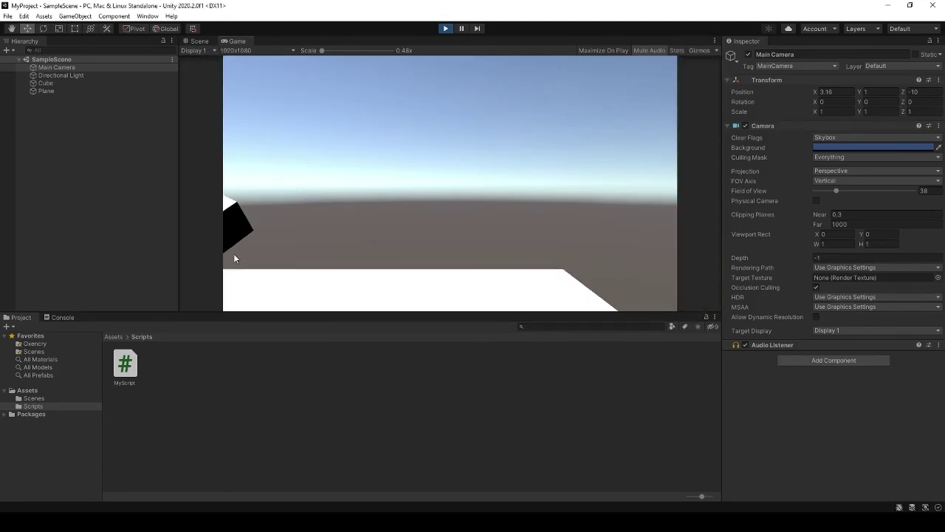
# Move the Main Camera to Position X -1.76 to centre the cube in the Game view
pyautogui.click(199, 42)
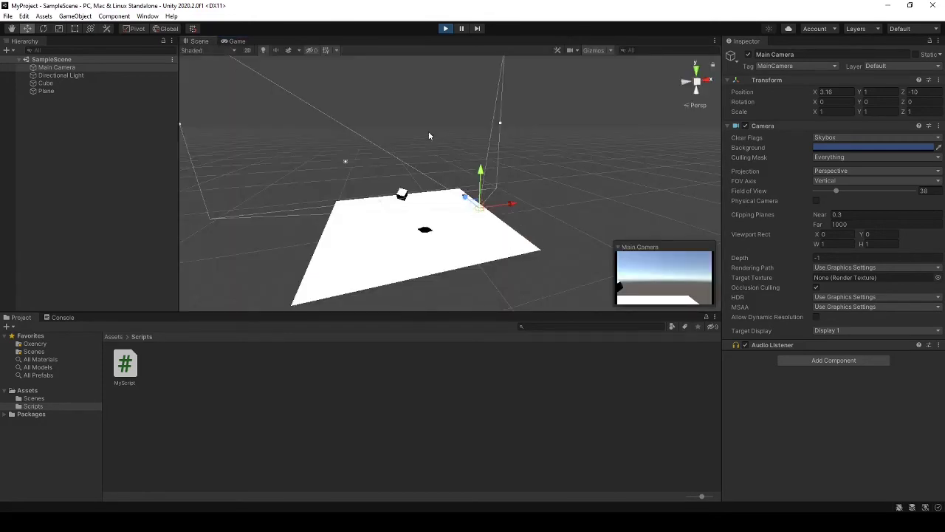
pyautogui.click(237, 41)
pyautogui.click(78, 69)
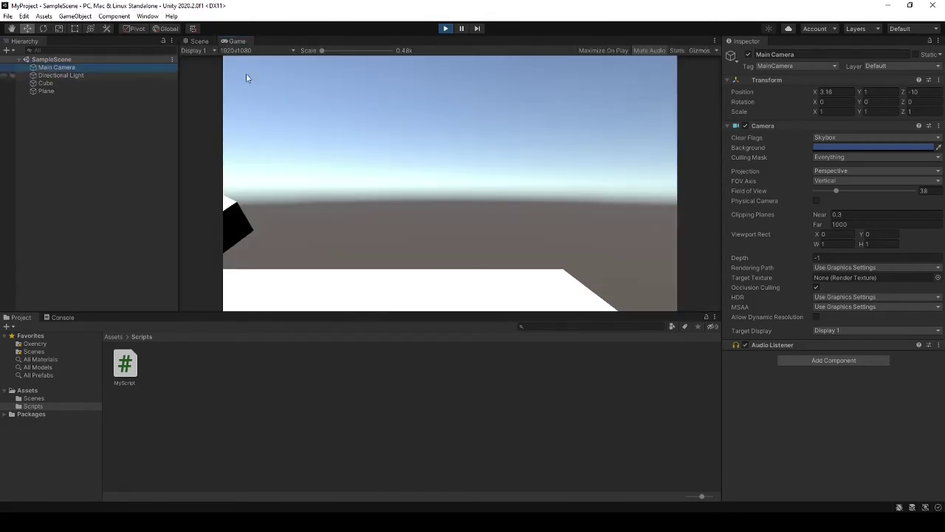
pyautogui.moveTo(815, 91)
pyautogui.mouseDown()
pyautogui.moveTo(674, 134)
pyautogui.moveTo(414, 108)
pyautogui.mouseUp()
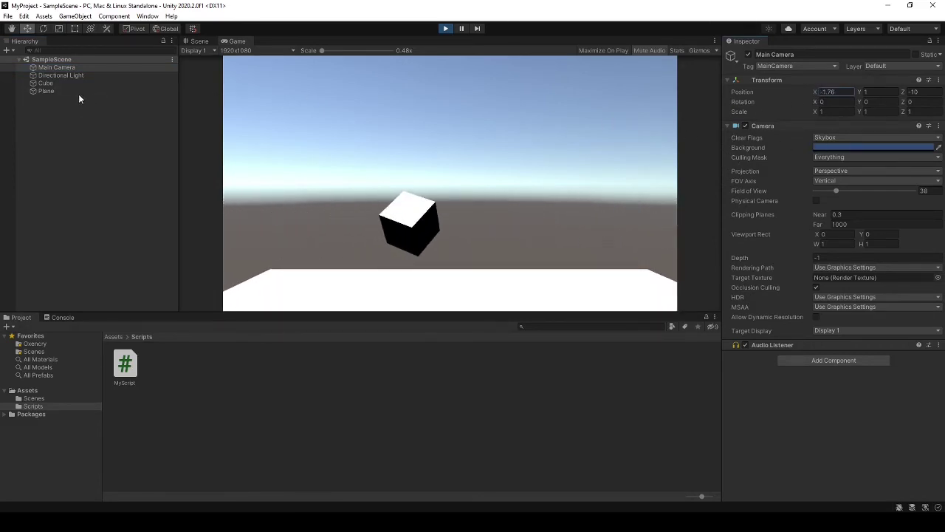
# Toggle the Directional Light off and back on, then recheck the Cube and Main Camera
pyautogui.click(77, 75)
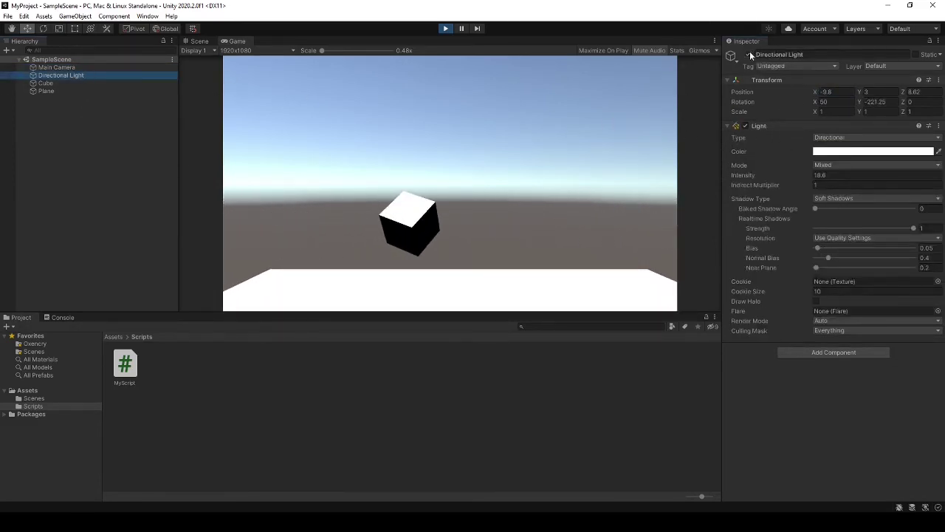
pyautogui.click(749, 55)
pyautogui.click(750, 55)
pyautogui.click(94, 67)
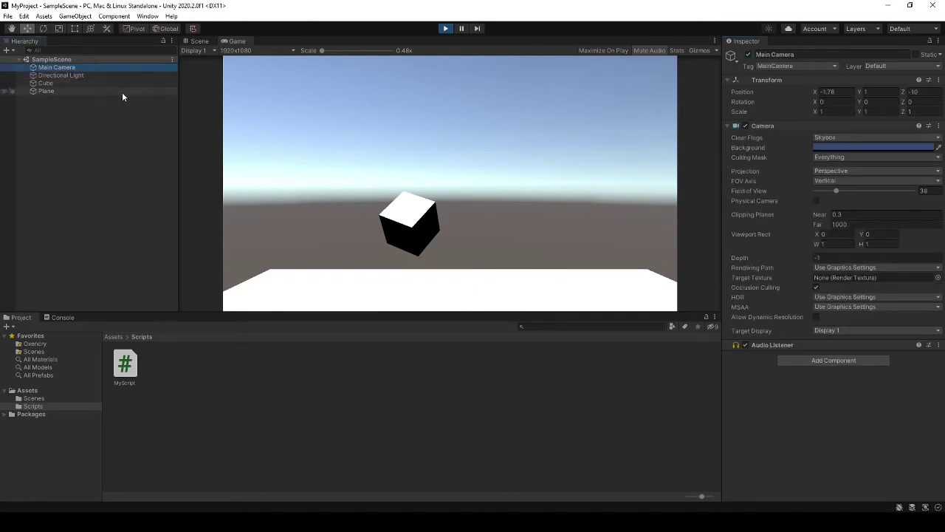
pyautogui.click(79, 84)
pyautogui.click(73, 68)
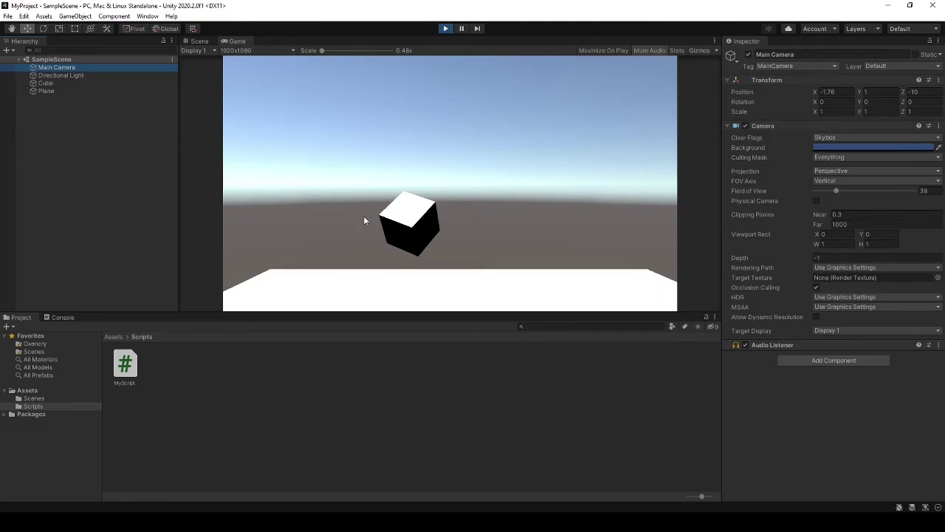
# Stop Play mode and open MyScript from the Scripts folder in Visual Studio
pyautogui.click(447, 29)
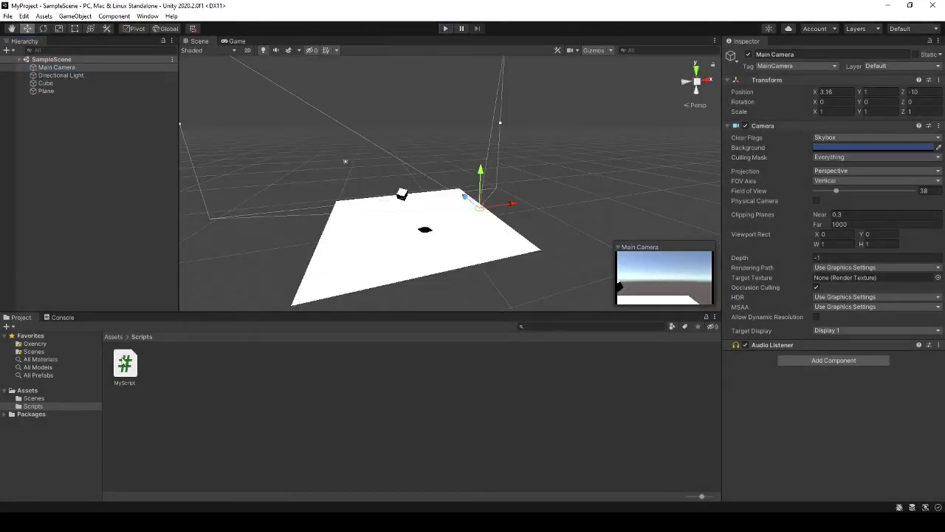
pyautogui.click(126, 366)
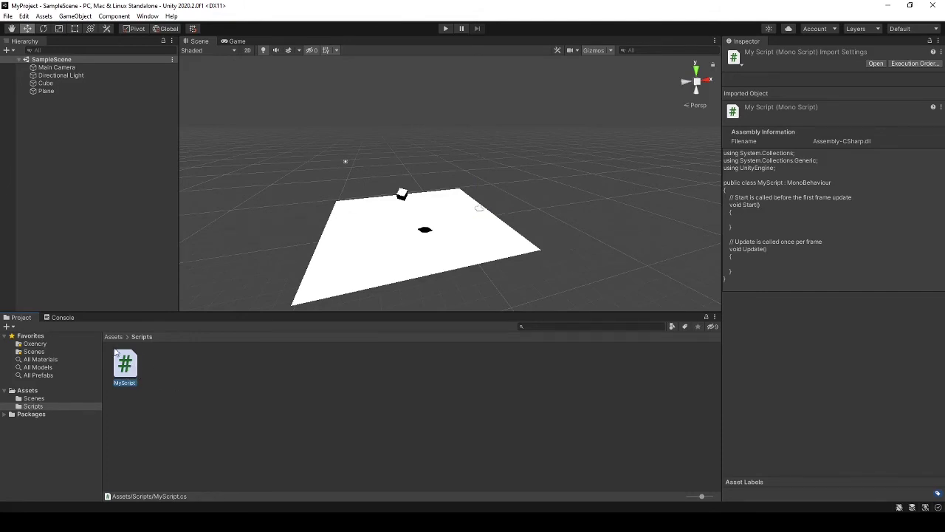
pyautogui.click(156, 364)
pyautogui.rightClick(164, 360)
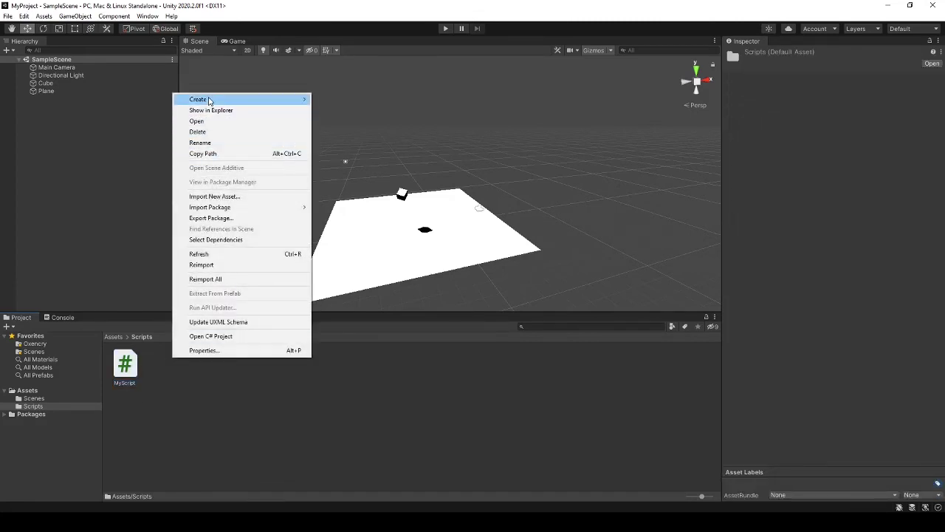
pyautogui.moveTo(207, 99)
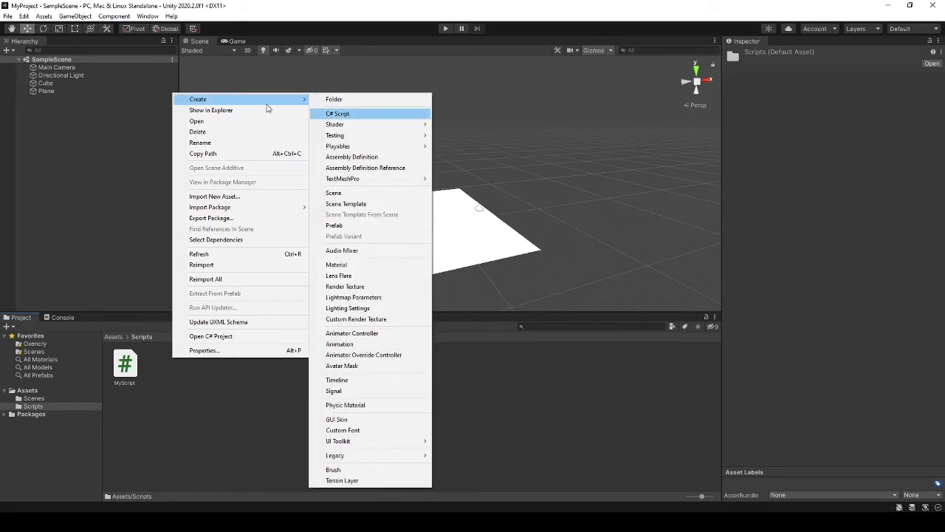
pyautogui.click(219, 424)
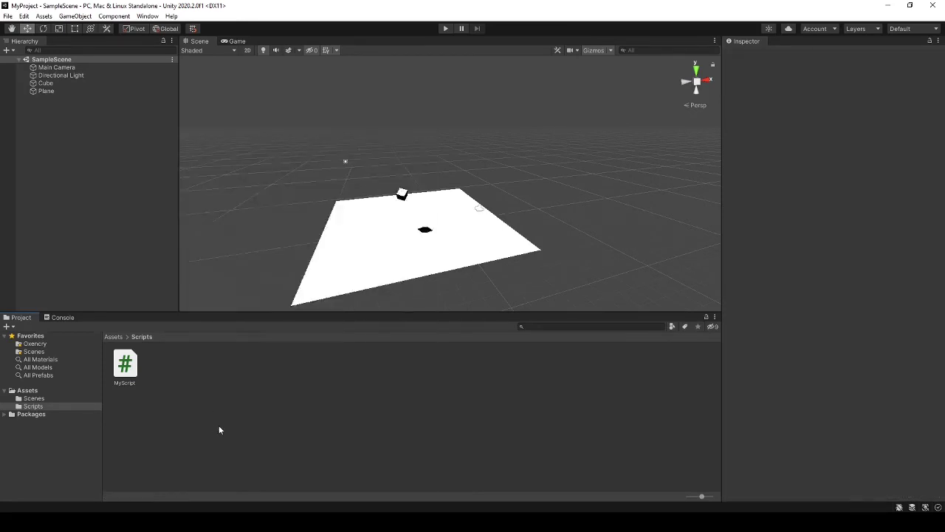
pyautogui.click(8, 326)
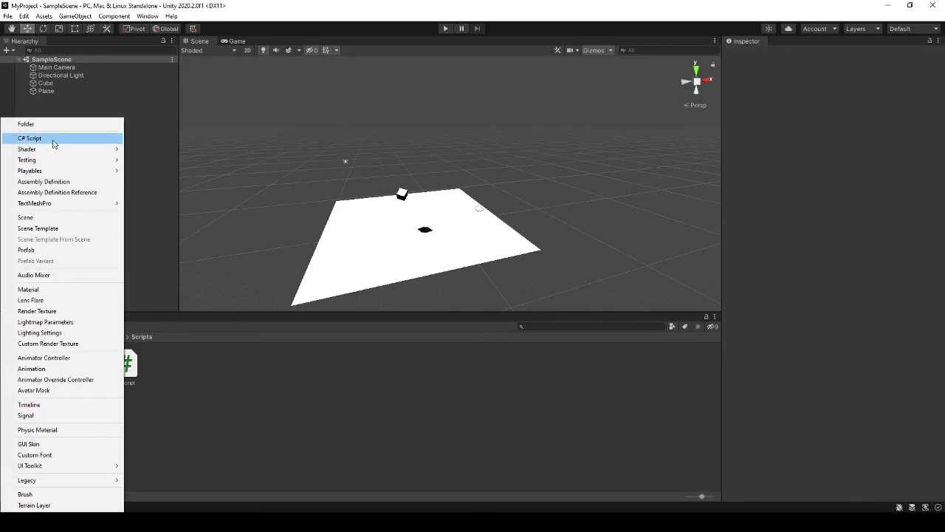
pyautogui.click(181, 407)
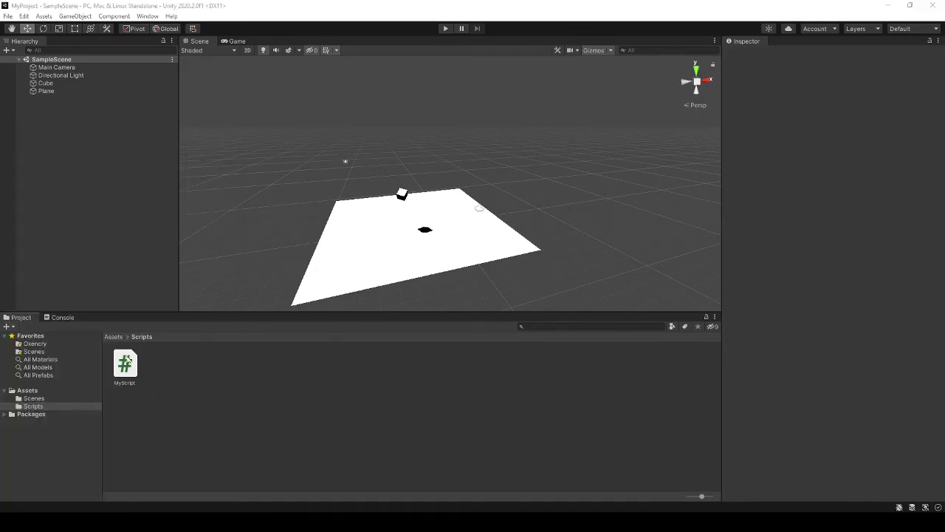
pyautogui.click(127, 369)
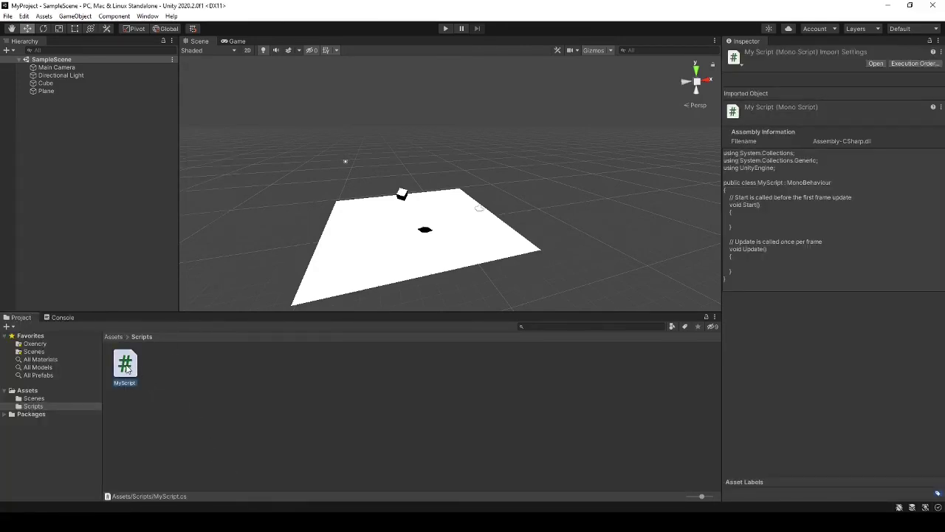
pyautogui.doubleClick(127, 370)
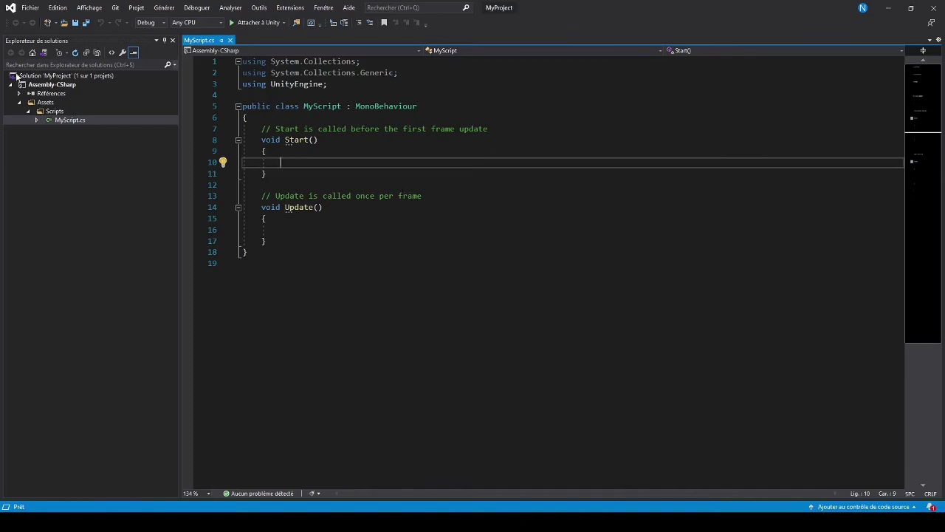
pyautogui.click(38, 121)
pyautogui.click(37, 122)
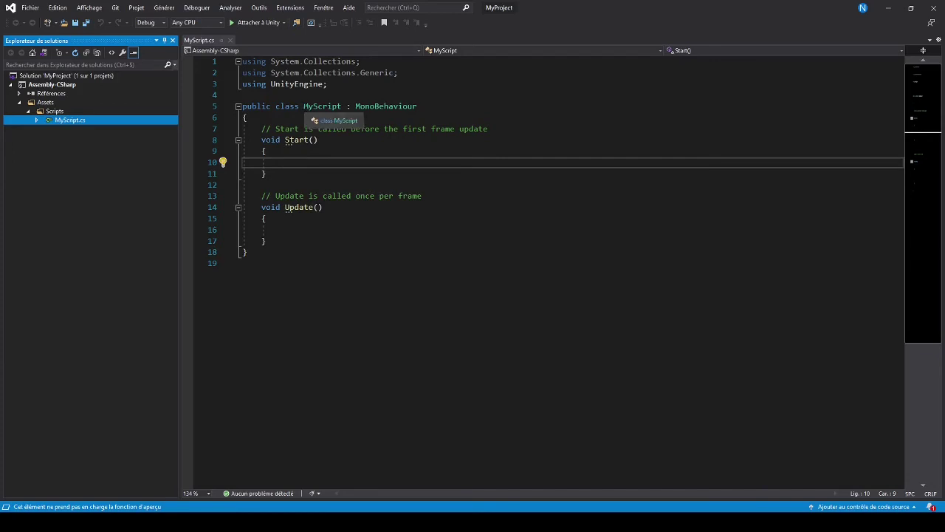
pyautogui.doubleClick(271, 139)
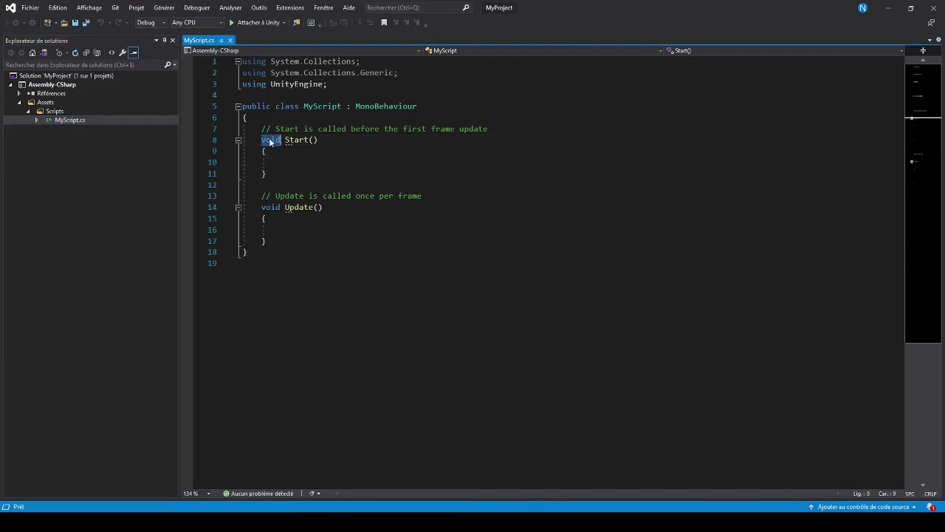
pyautogui.doubleClick(271, 207)
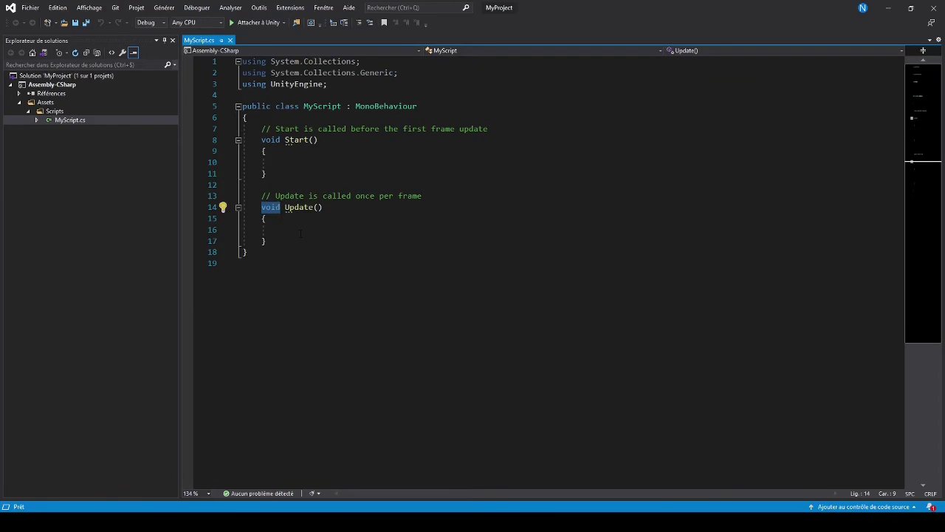
pyautogui.click(300, 234)
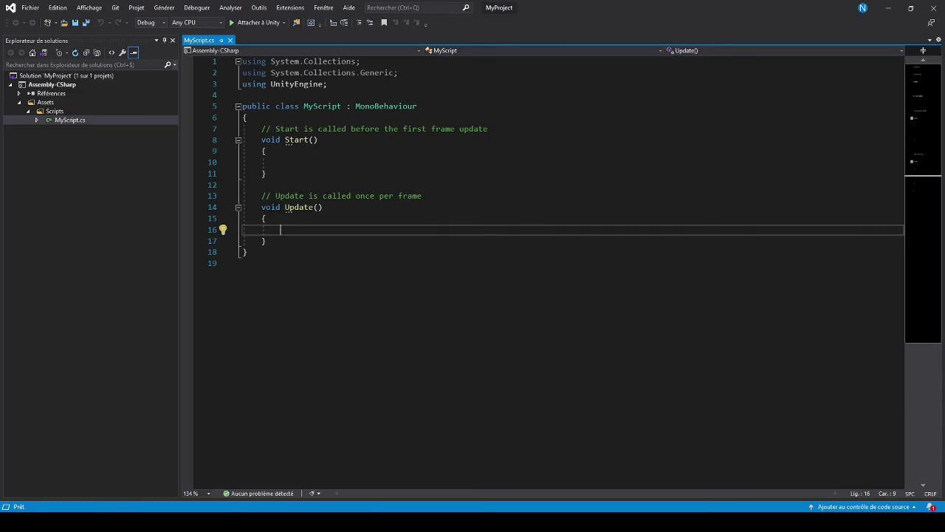
pyautogui.click(257, 206)
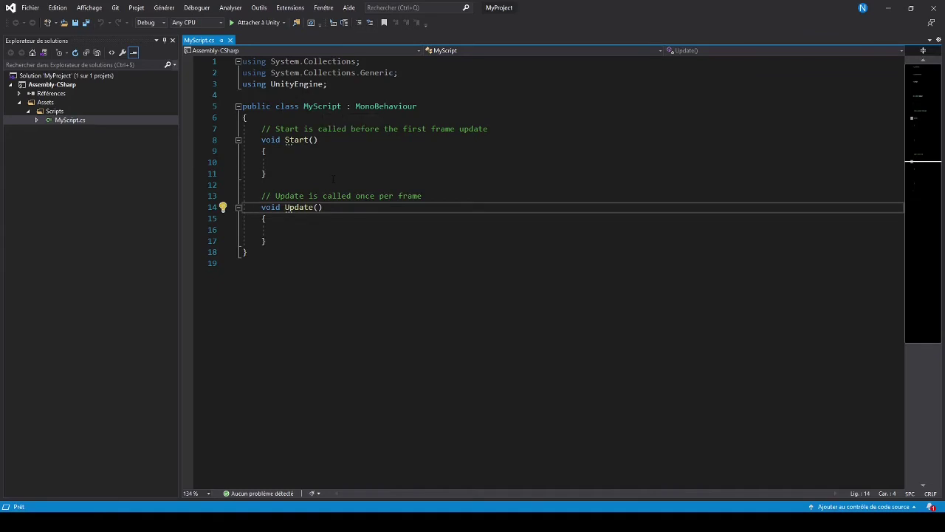
# Write an Update(); call inside Start() and delete it again, leaving Start empty
pyautogui.click(320, 162)
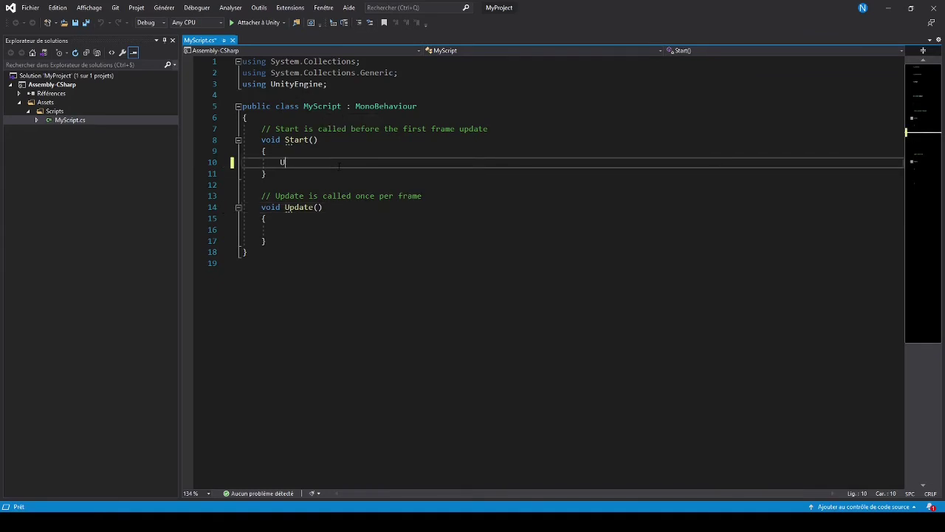
pyautogui.write('Up')
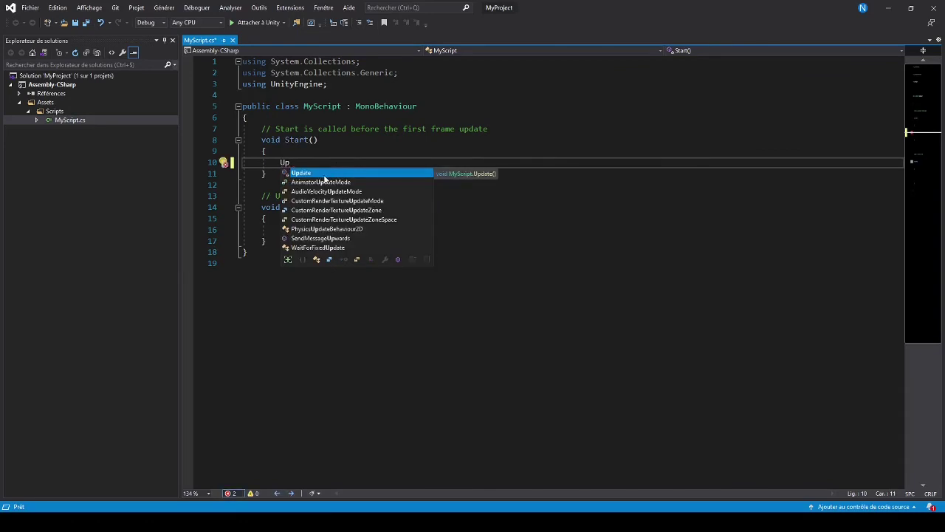
pyautogui.press('Tab')
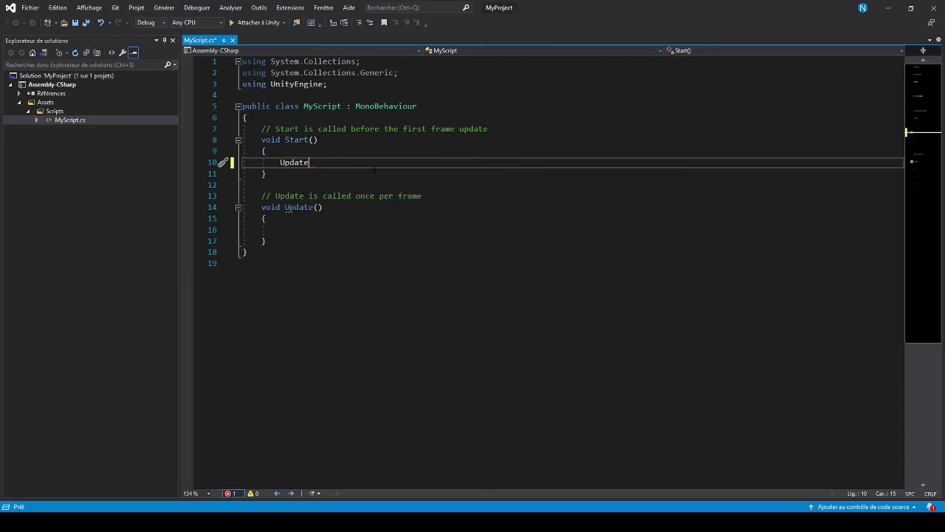
pyautogui.write('();')
pyautogui.hotkey('shift', 'Home')
pyautogui.press('BackSpace')
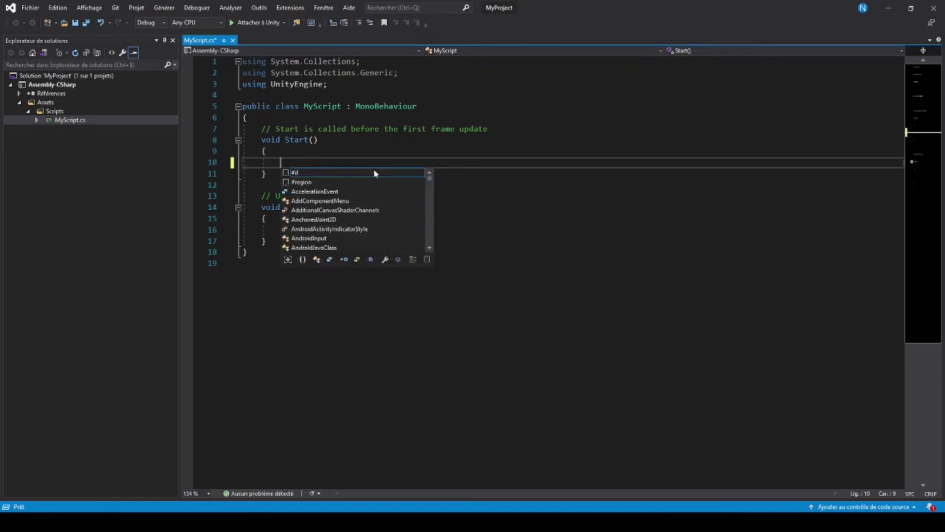
pyautogui.press('Escape')
pyautogui.press('Up')
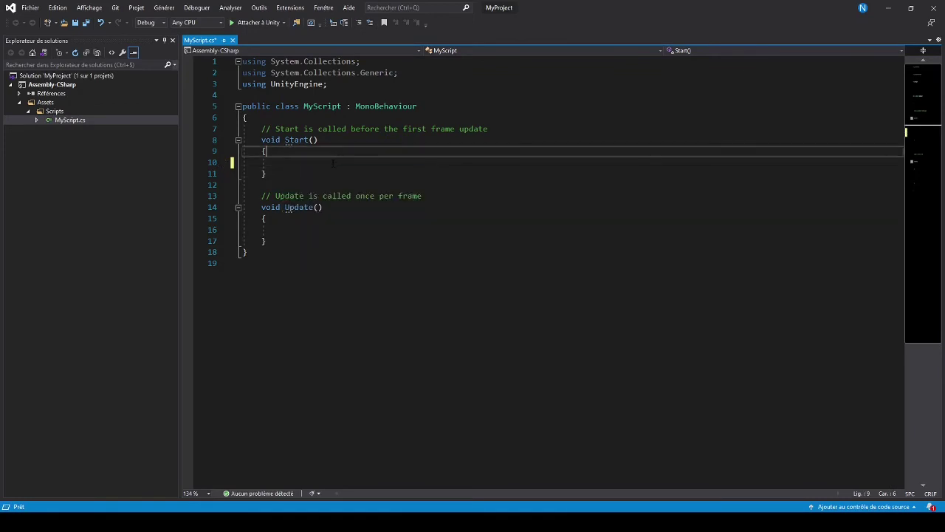
pyautogui.click(331, 162)
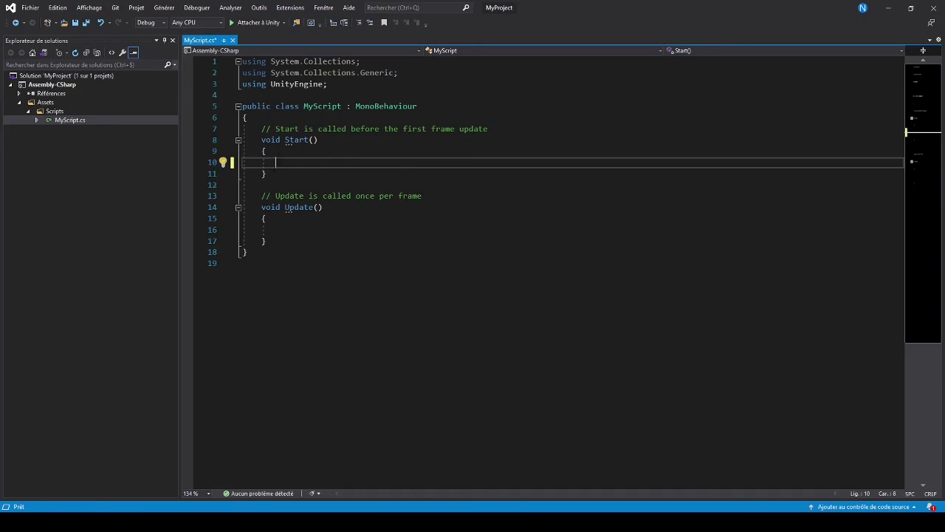
# Un-indent lines 7–11 around Start() and save MyScript.cs
pyautogui.moveTo(280, 161); pyautogui.dragTo(243, 129)
pyautogui.moveTo(267, 174); pyautogui.dragTo(243, 128)
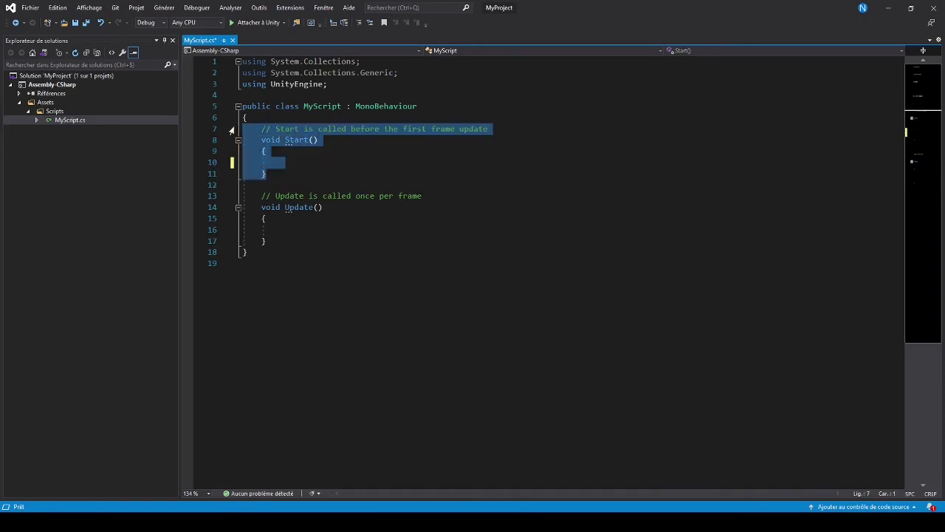
pyautogui.hotkey('shift', 'Tab')
pyautogui.click(262, 185)
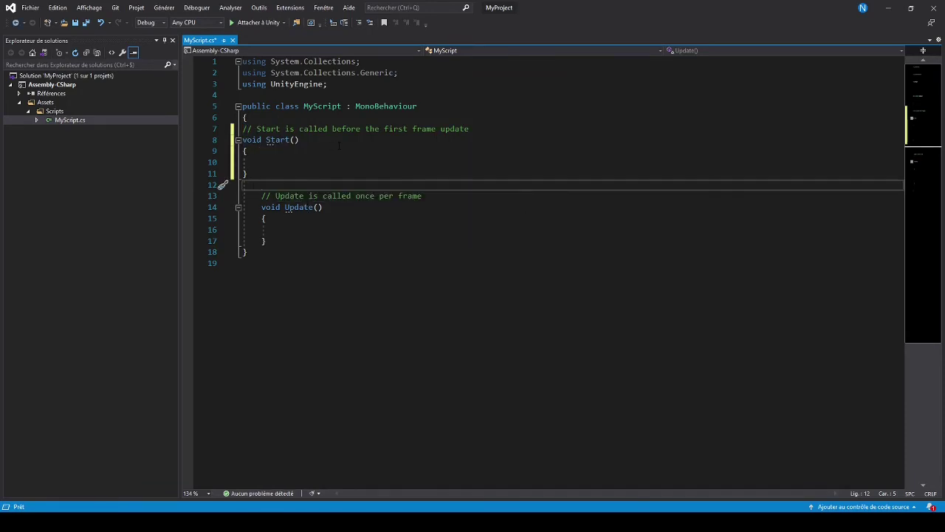
pyautogui.hotkey('ctrl', 's')
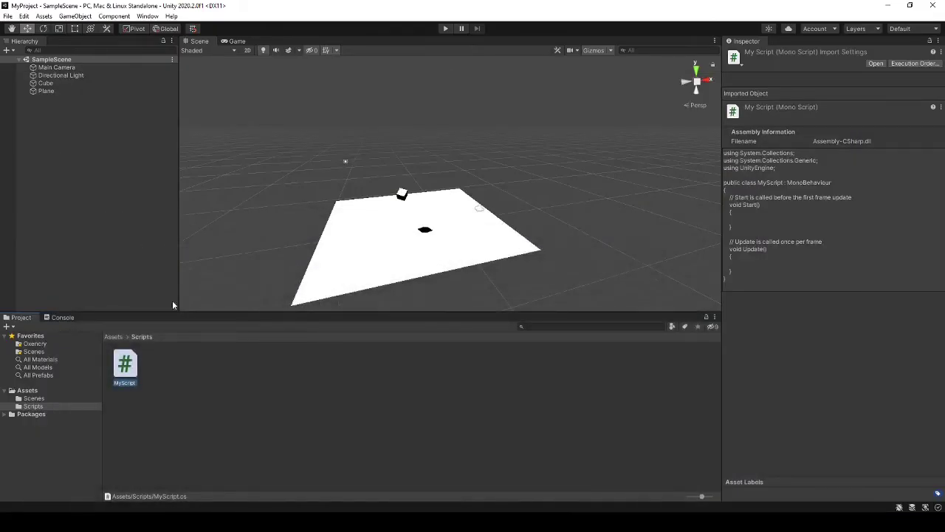
# Add MyScript to the Cube as a component in the Inspector
pyautogui.click(70, 82)
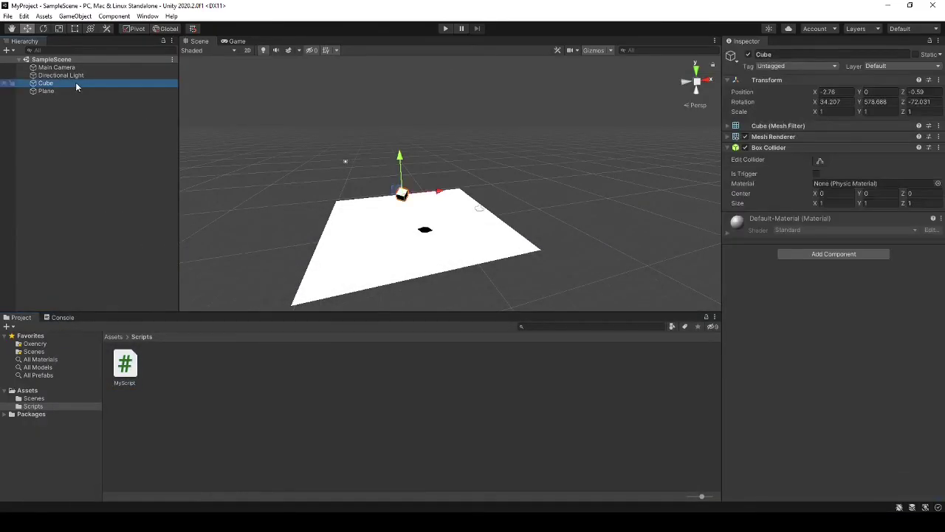
pyautogui.moveTo(392, 251); pyautogui.dragTo(429, 227, button='middle')
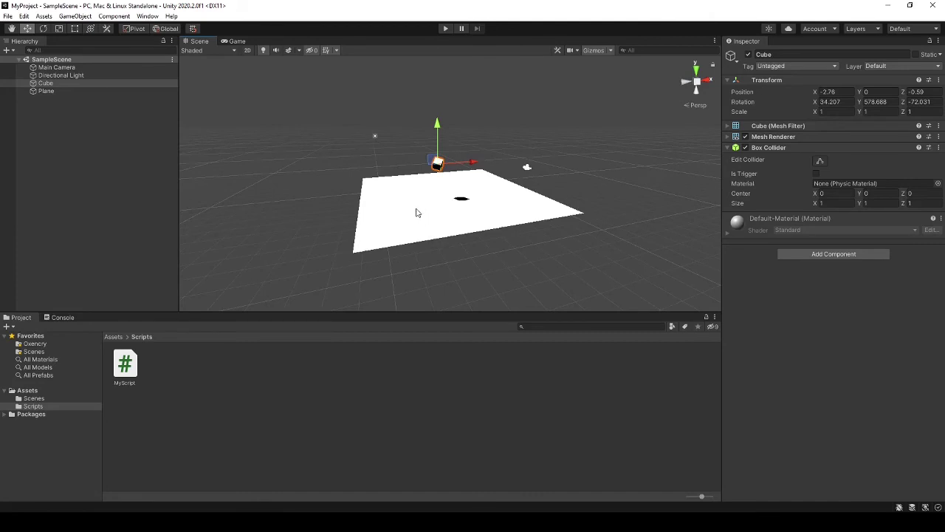
pyautogui.scroll(2, 414, 178)
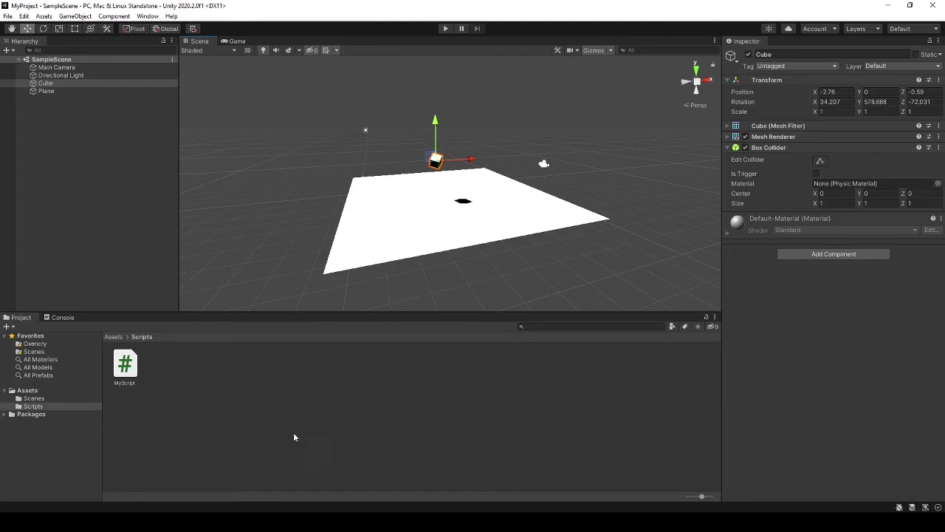
pyautogui.click(129, 372)
pyautogui.moveTo(129, 371); pyautogui.dragTo(764, 255)
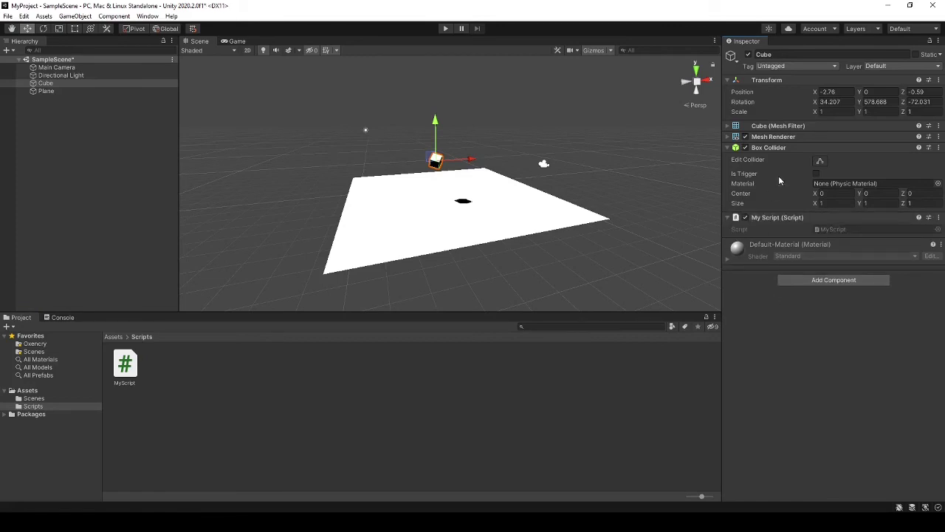
# Return to Visual Studio with the caret after the class's opening brace
pyautogui.scroll(2, 408, 194)
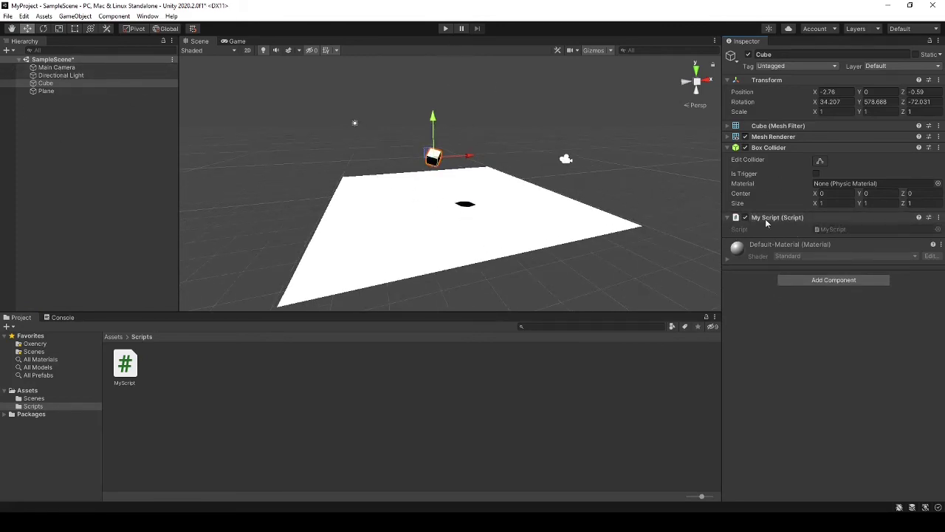
pyautogui.scroll(1, 422, 217)
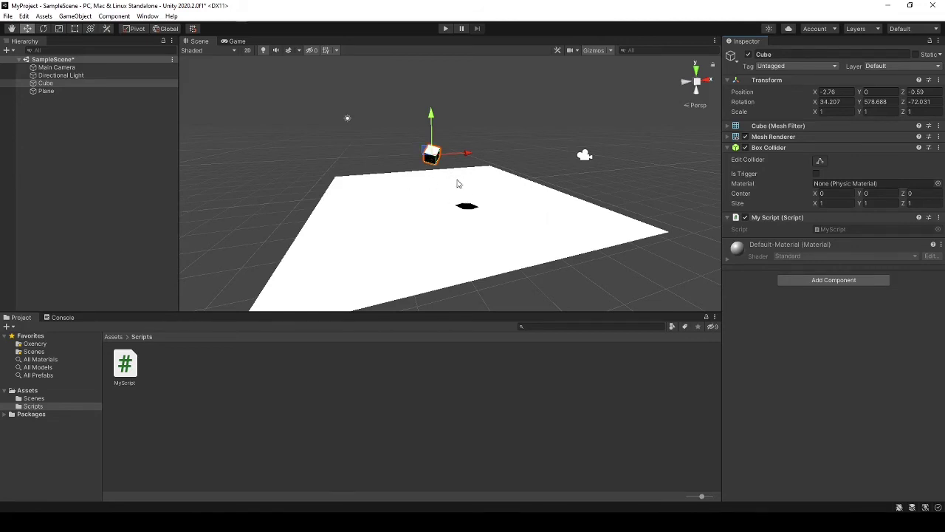
pyautogui.click(183, 476)
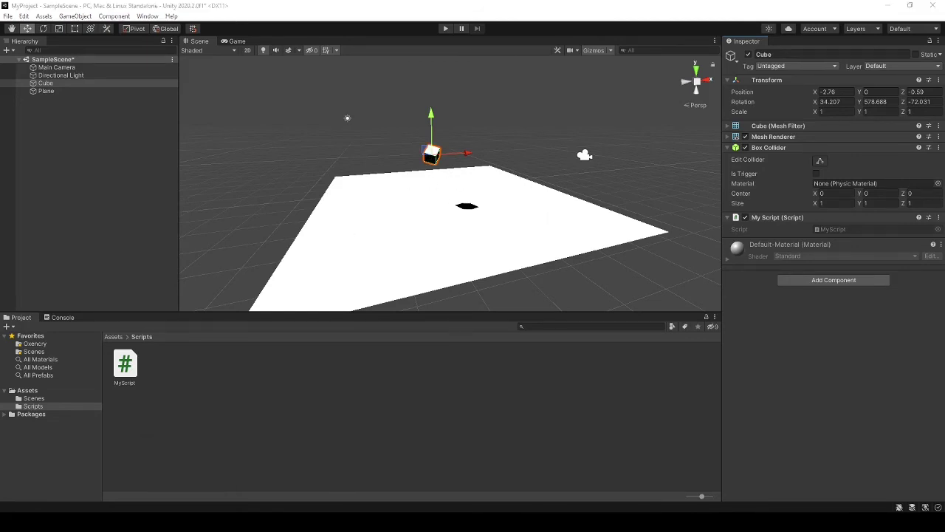
pyautogui.click(248, 118)
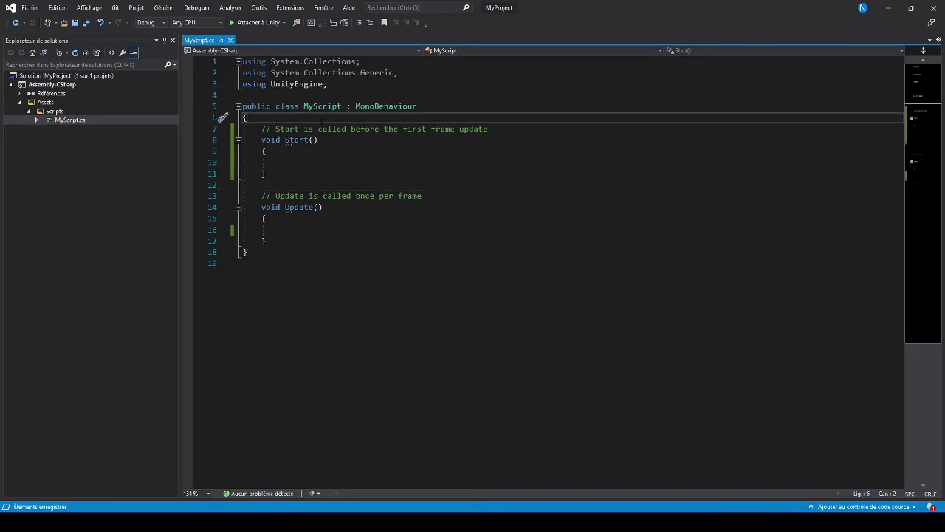
# Add '[SerializeField] private Vector3 rotationSpeed = Vector3.one;' above Start, followed by a blank line
pyautogui.press('Return')
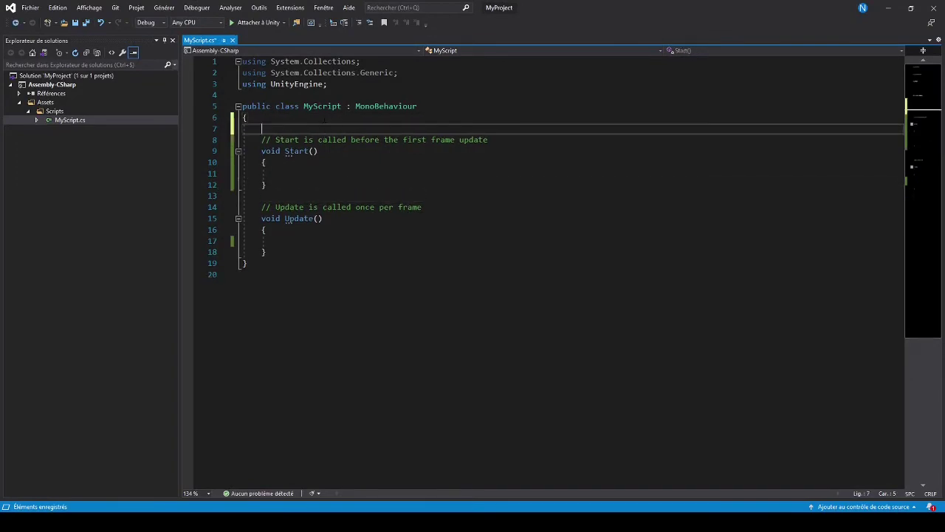
pyautogui.write('[Se')
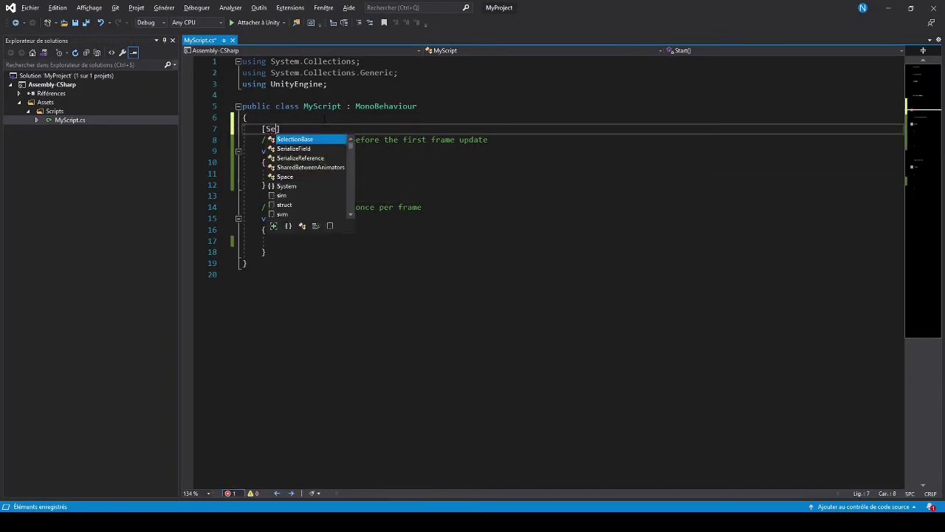
pyautogui.write('ri')
pyautogui.press('Tab')
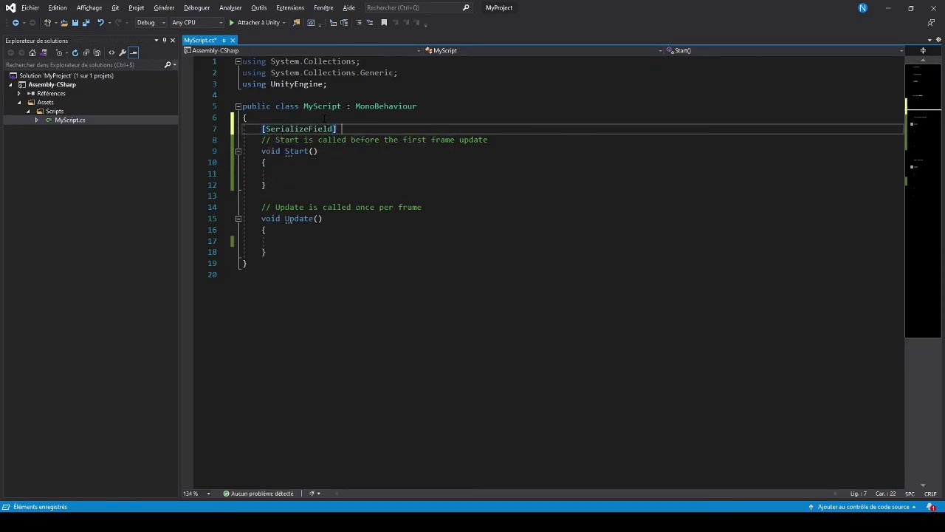
pyautogui.write('] private ')
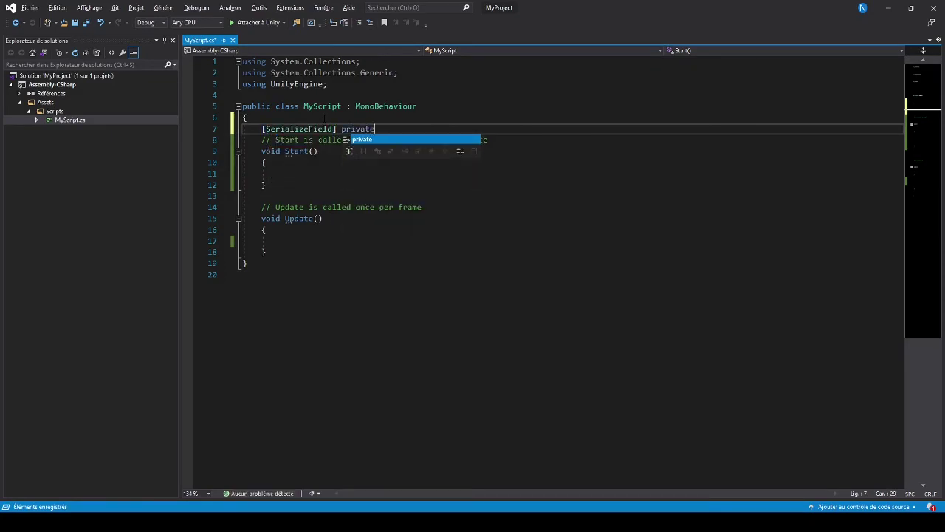
pyautogui.write('V')
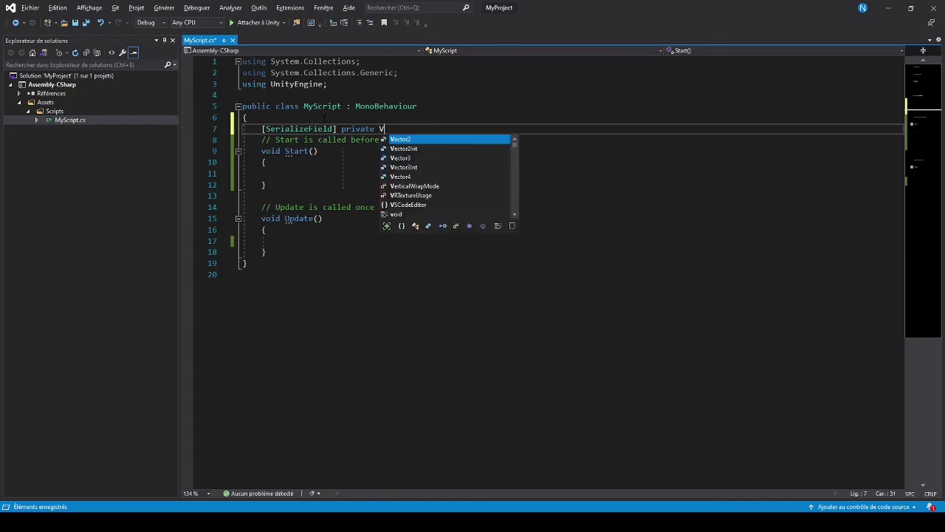
pyautogui.write('ector')
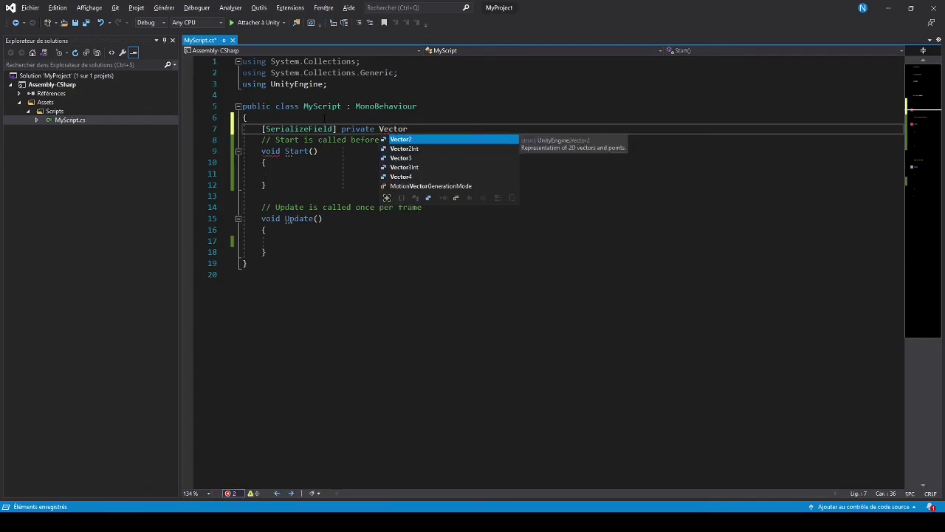
pyautogui.write('3 ')
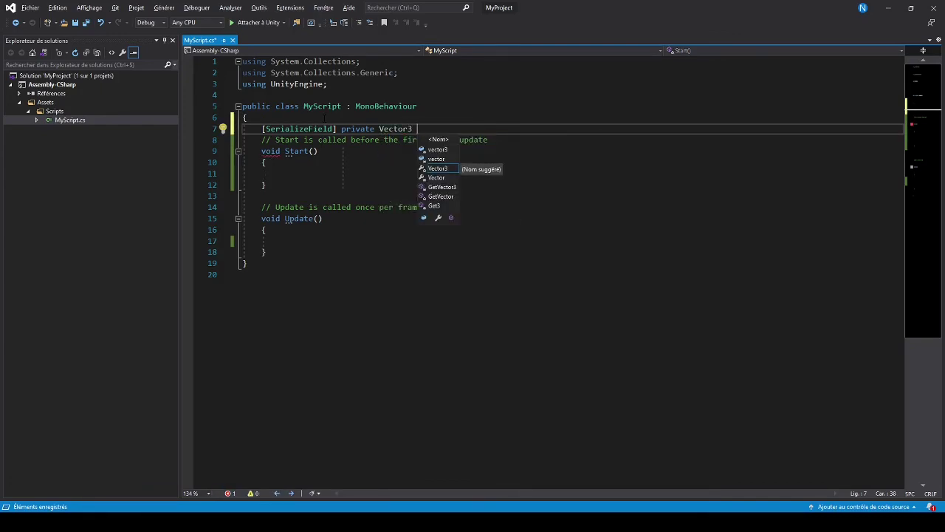
pyautogui.write('rotation')
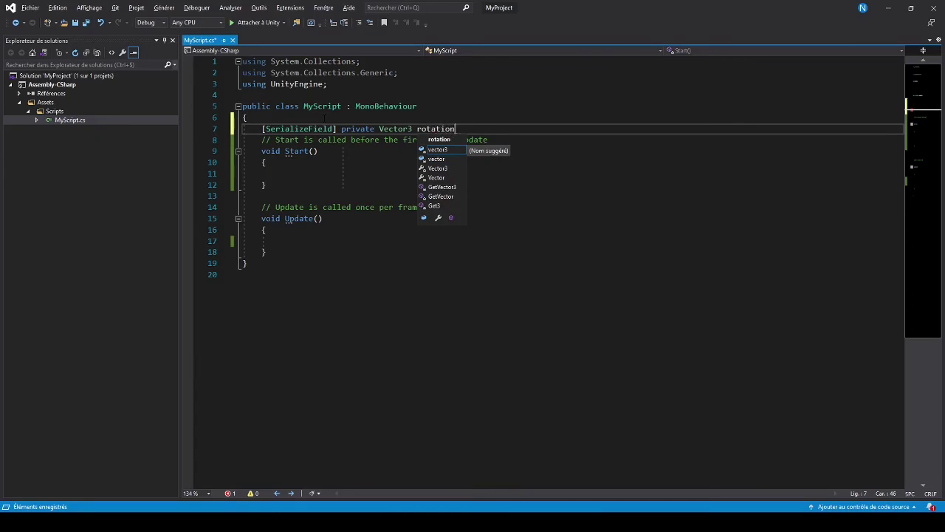
pyautogui.write('Speed ')
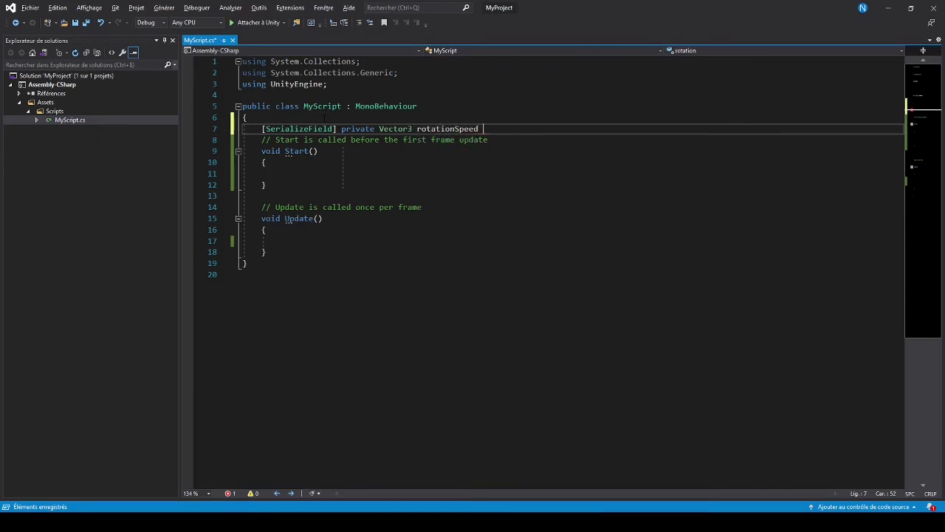
pyautogui.write('= Vector3')
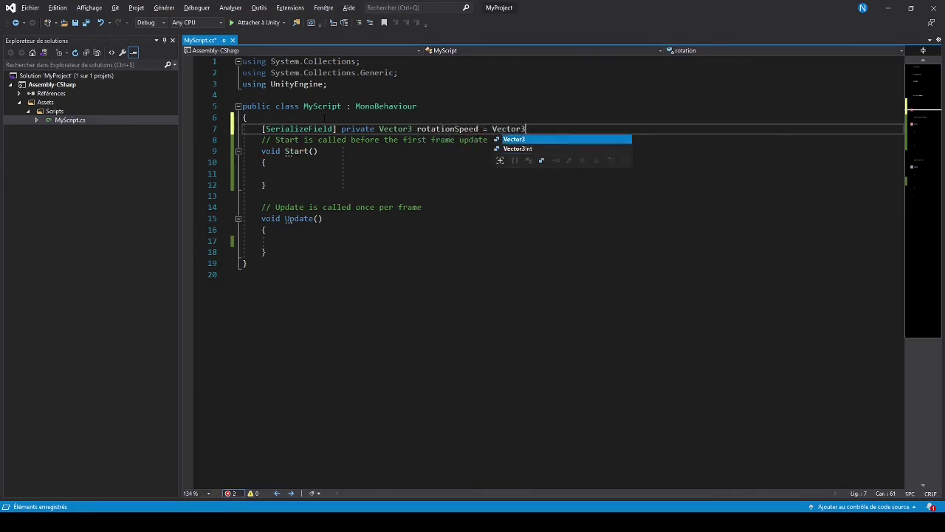
pyautogui.write('.one;')
pyautogui.press('Return')
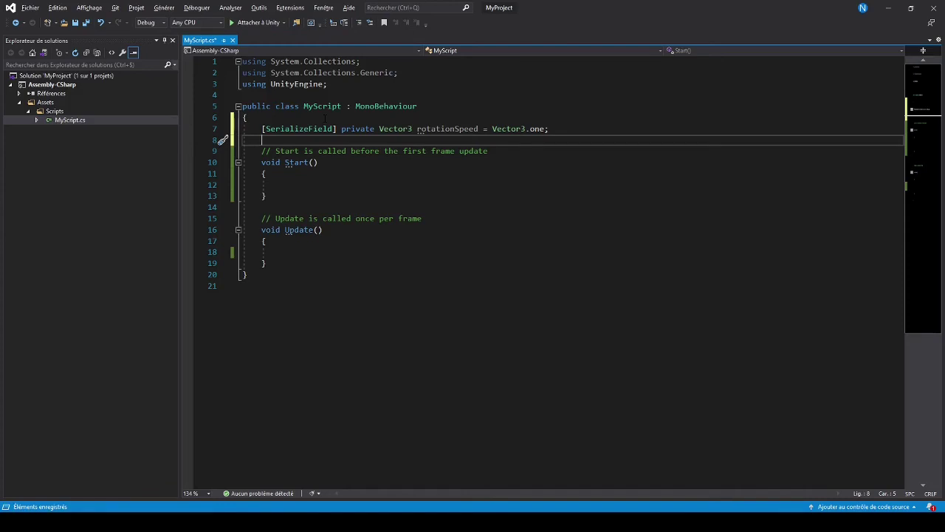
pyautogui.press('Return')
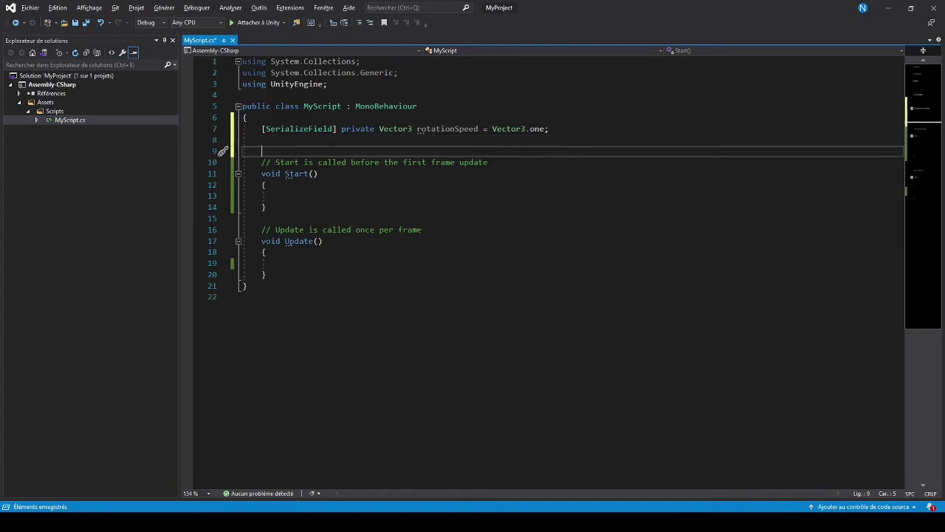
# Begin a transform.Rotate( call on the empty line inside Update()
pyautogui.click(313, 262)
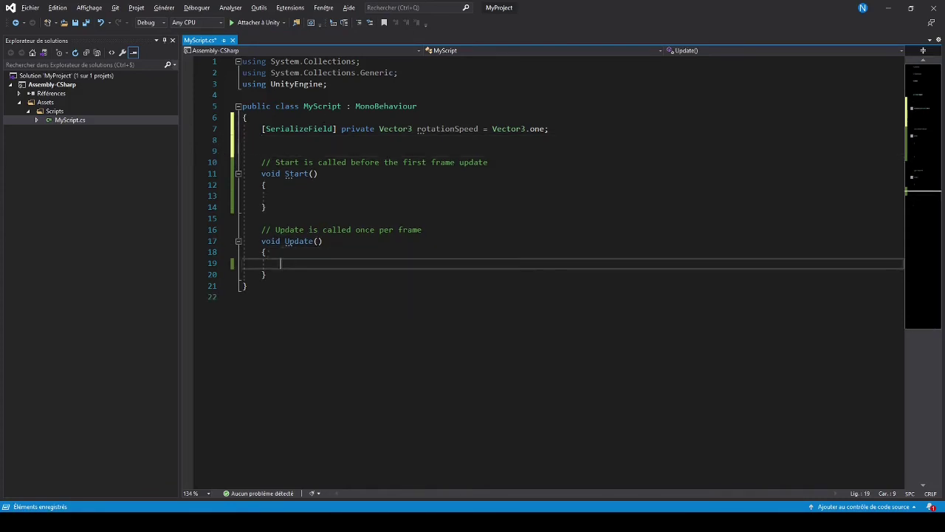
pyautogui.moveTo(437, 229); pyautogui.dragTo(261, 230)
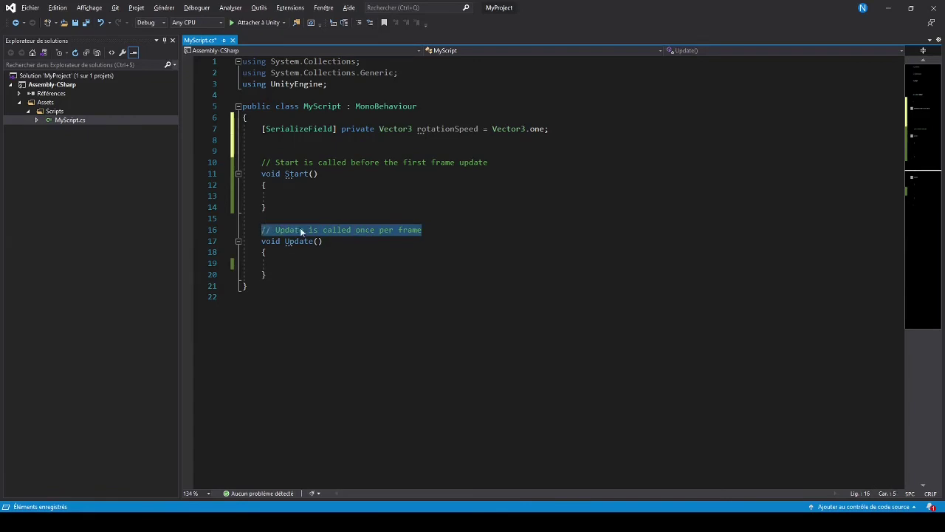
pyautogui.click(323, 260)
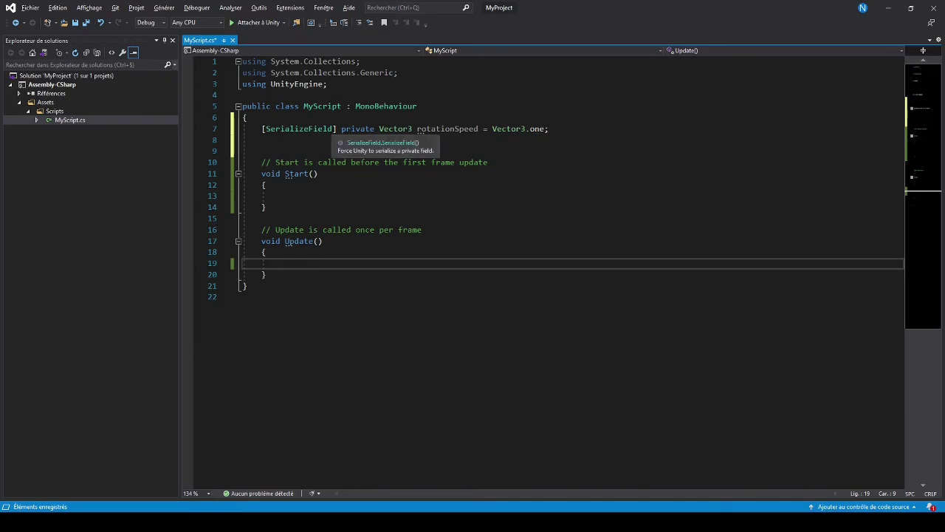
pyautogui.write('tr')
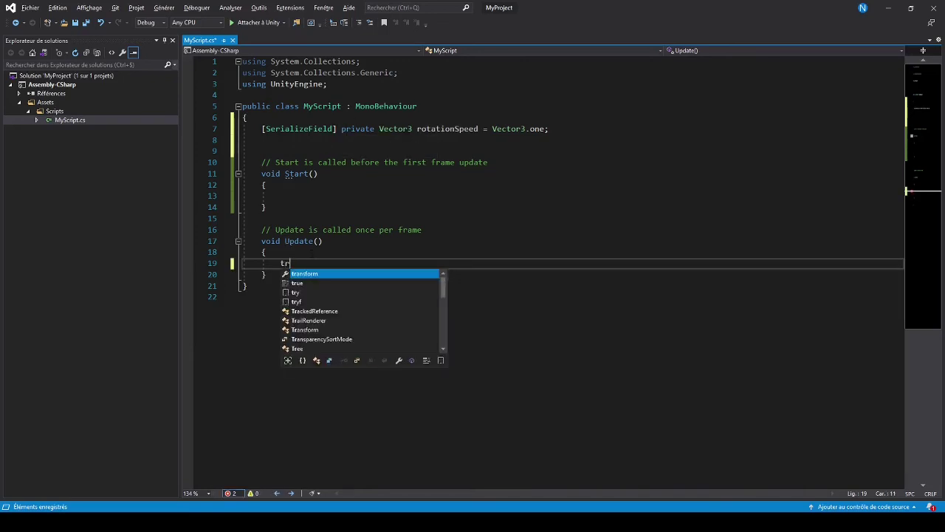
pyautogui.write('ansf')
pyautogui.press('Tab')
pyautogui.write('.rot')
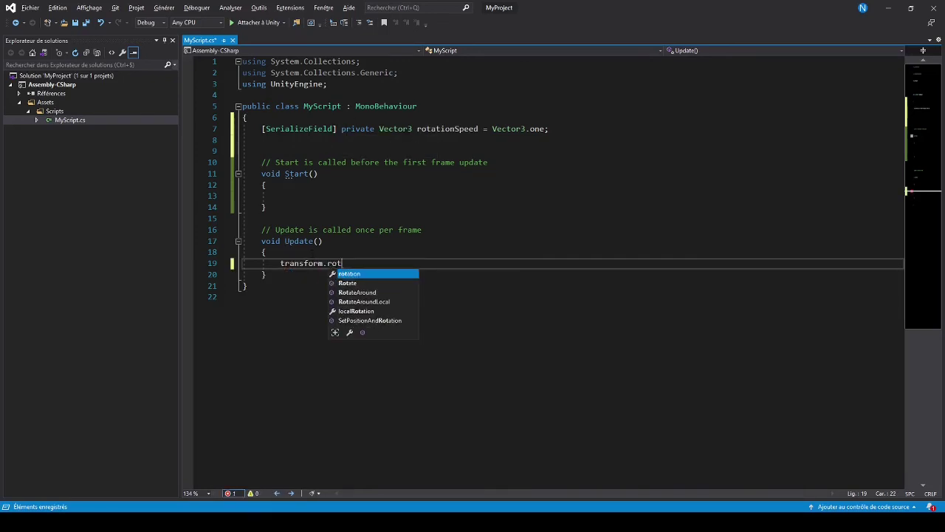
pyautogui.press('Down')
pyautogui.write('(')
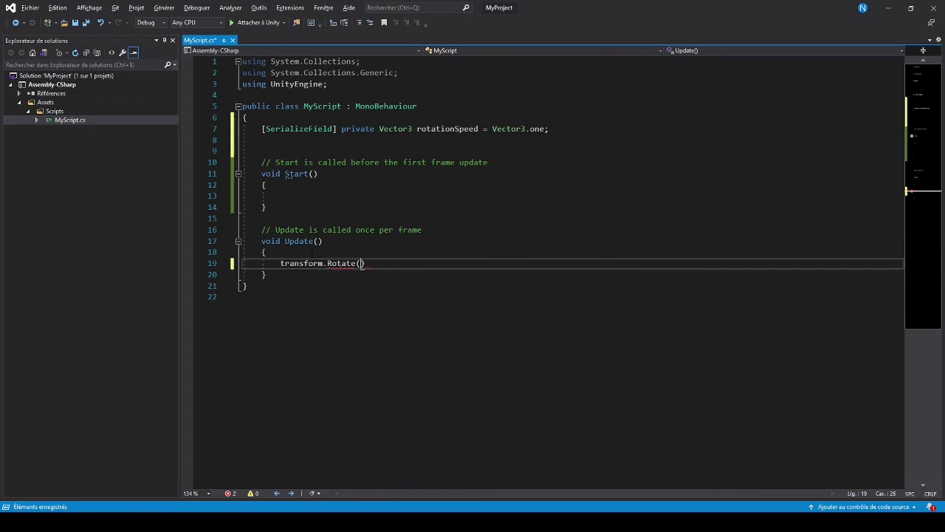
# Use the Euler-angle Rotate overload, completing transform.Rotate(rotationSpeed);
pyautogui.press('Escape')
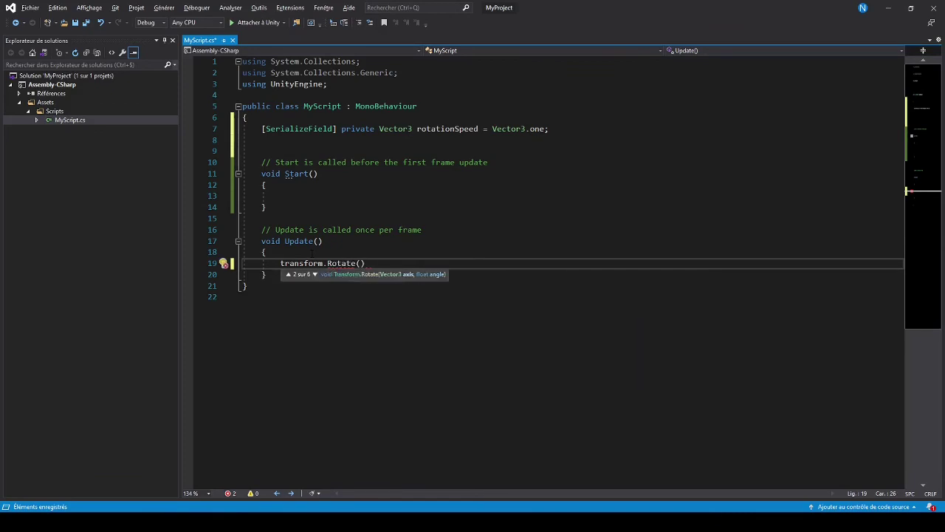
pyautogui.press('Down')
pyautogui.press('Down')
pyautogui.press('Up')
pyautogui.press('Up')
pyautogui.write('rot')
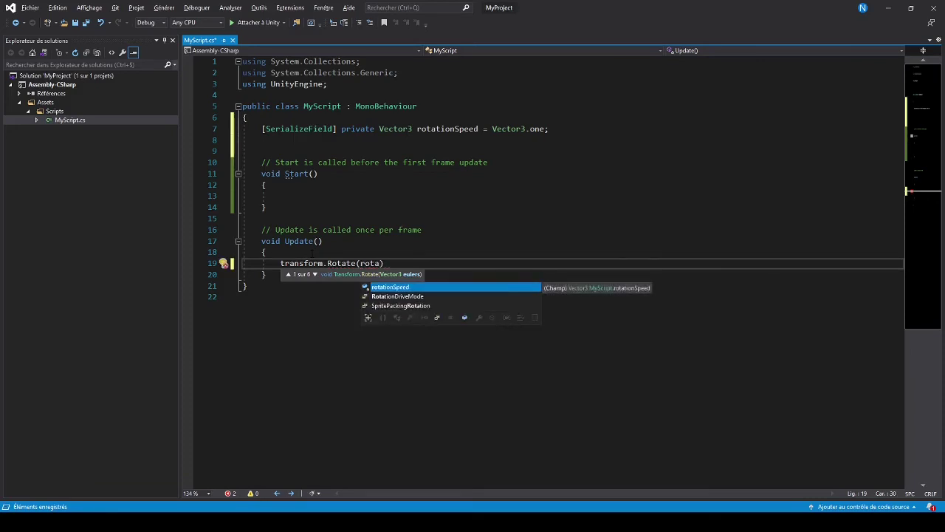
pyautogui.press('Tab')
pyautogui.write(');')
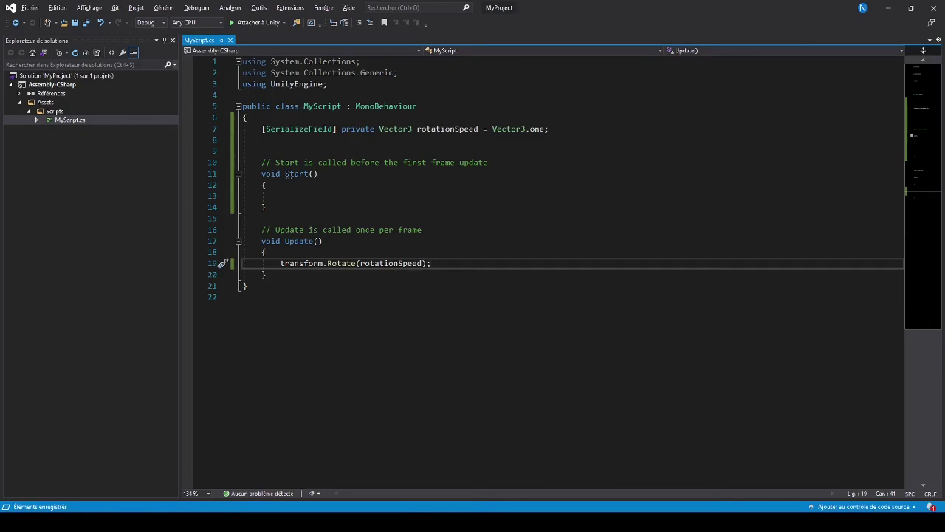
# In Unity, start Play mode and shift the spinning Cube to Position X about 2.75
pyautogui.moveTo(205, 521)
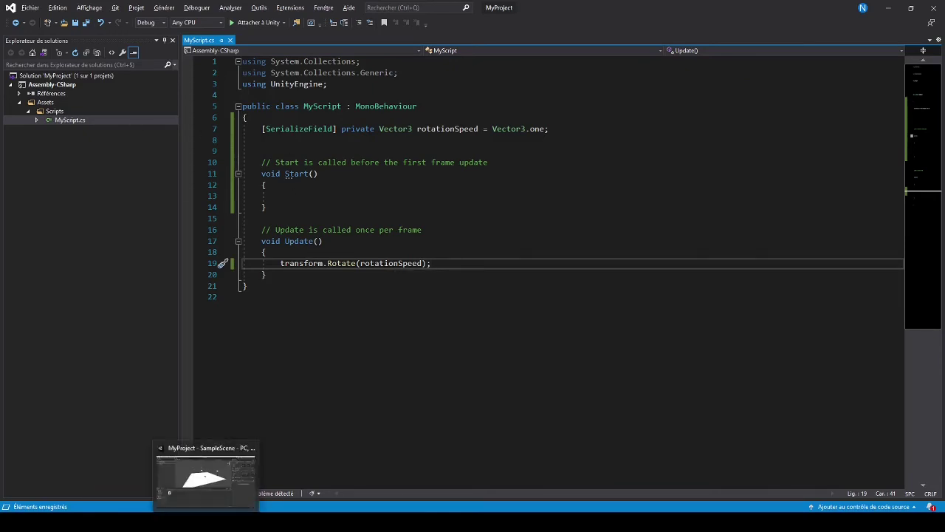
pyautogui.click(206, 476)
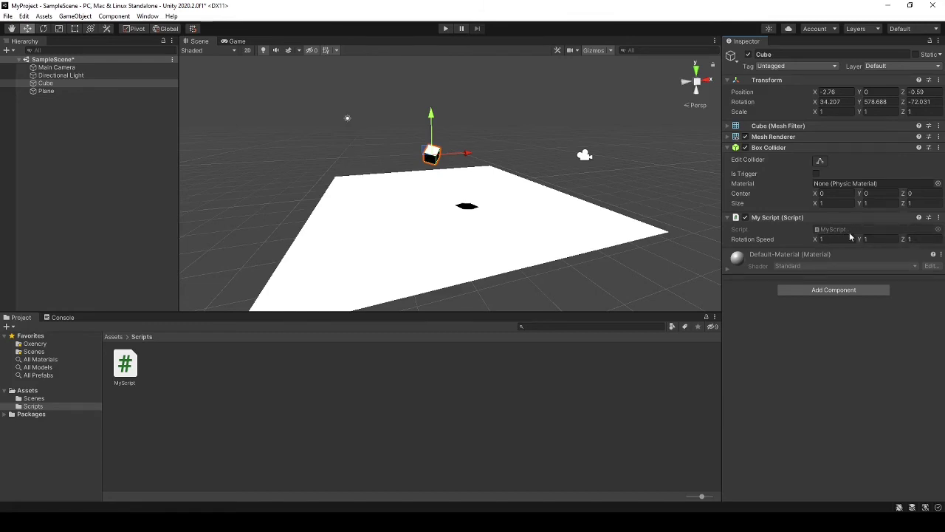
pyautogui.click(446, 28)
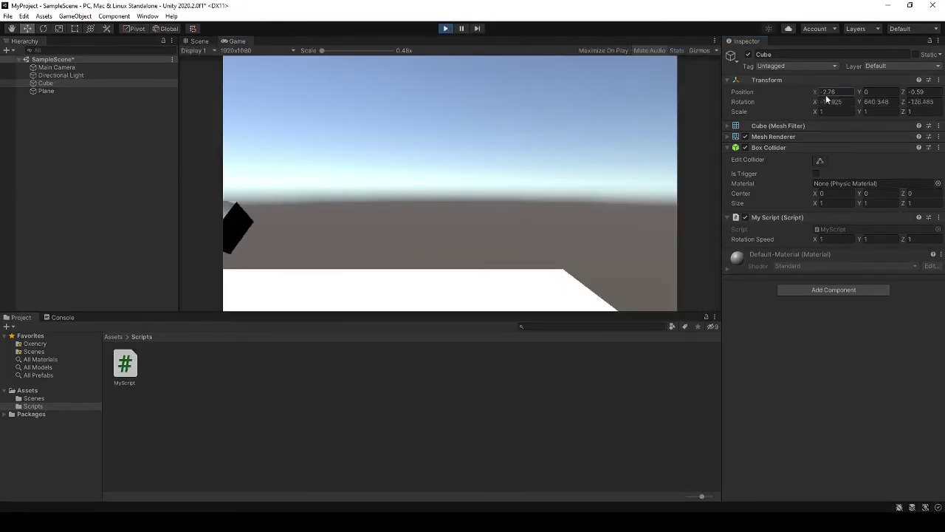
pyautogui.moveTo(819, 93); pyautogui.dragTo(898, 116)
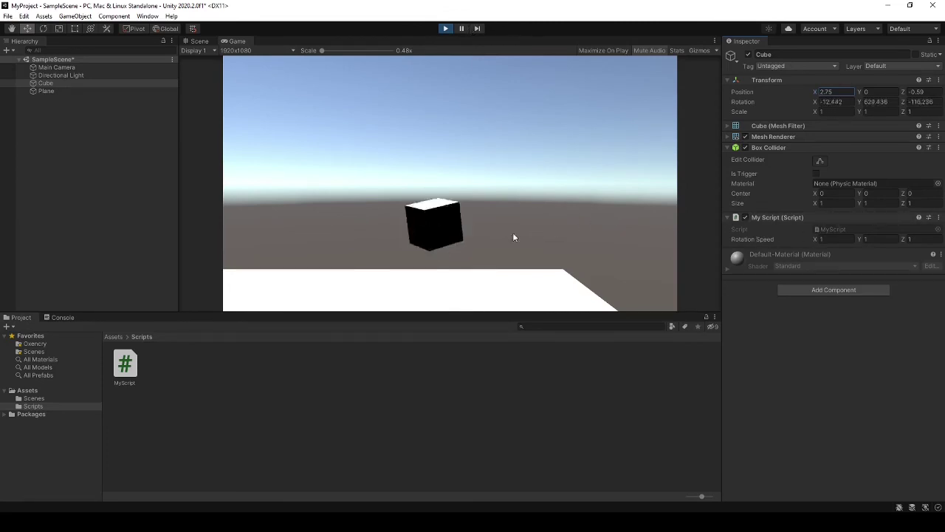
# While playing, set the Cube's Rotation Speed X and Z to 0, then pause the game
pyautogui.click(462, 30)
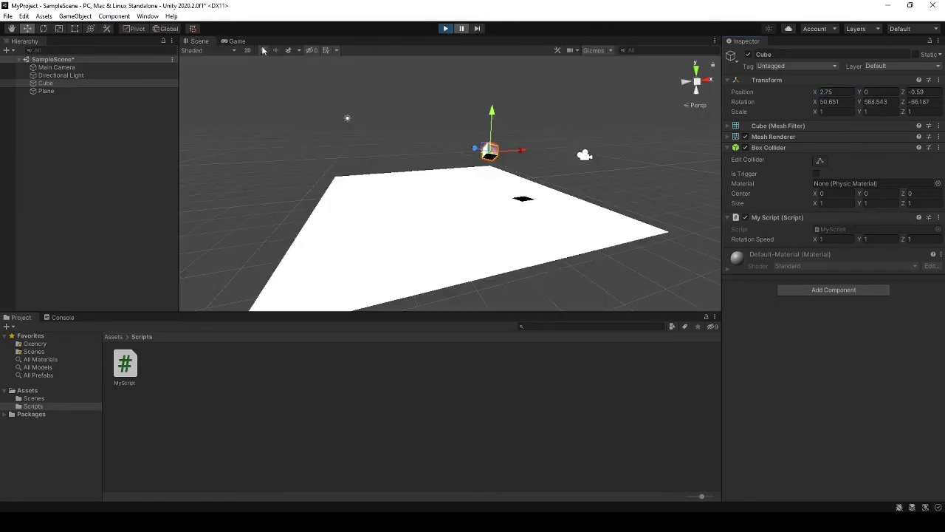
pyautogui.click(237, 42)
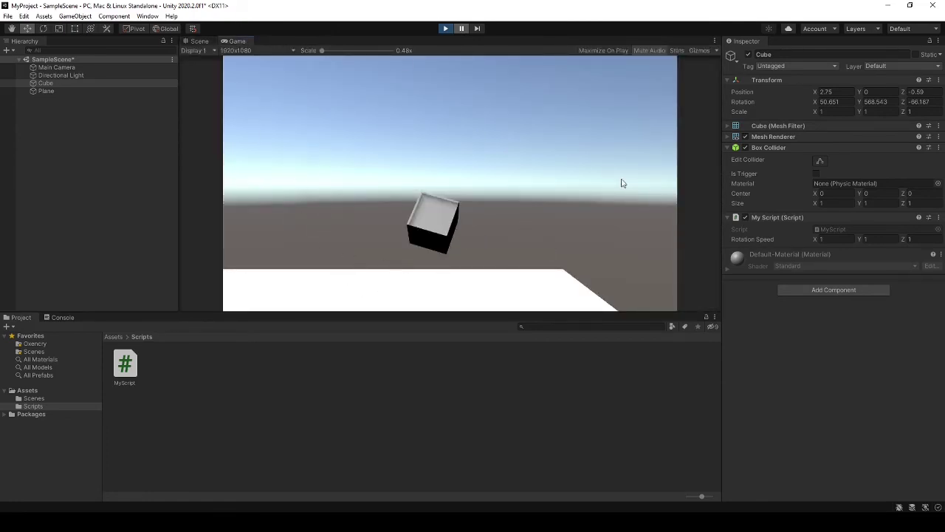
pyautogui.click(463, 29)
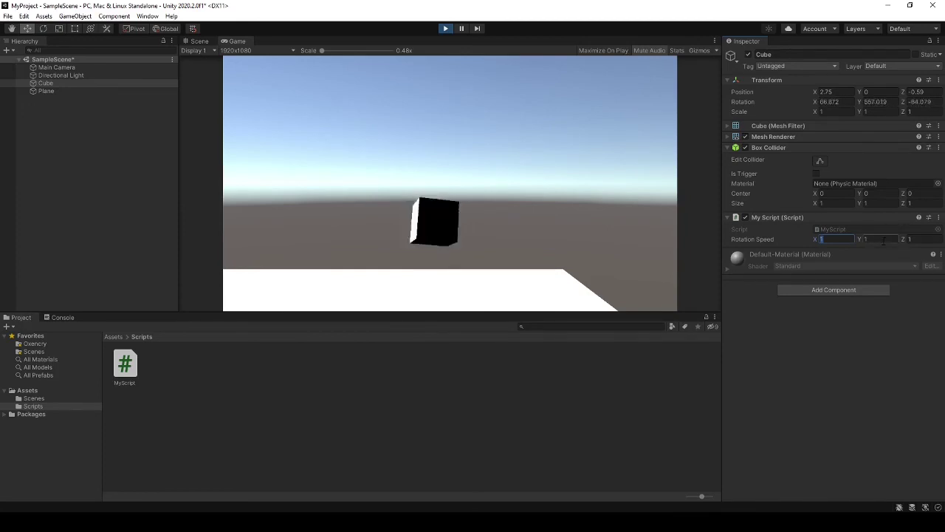
pyautogui.write('0')
pyautogui.click(914, 239)
pyautogui.write('0')
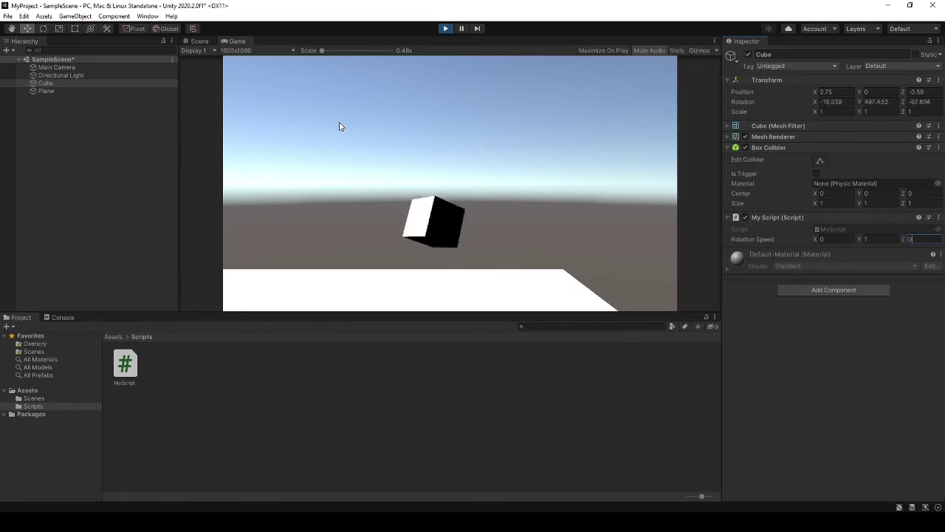
pyautogui.click(463, 31)
# Frame the plane and cube in the Scene view and switch the handles to Local space
pyautogui.click(209, 43)
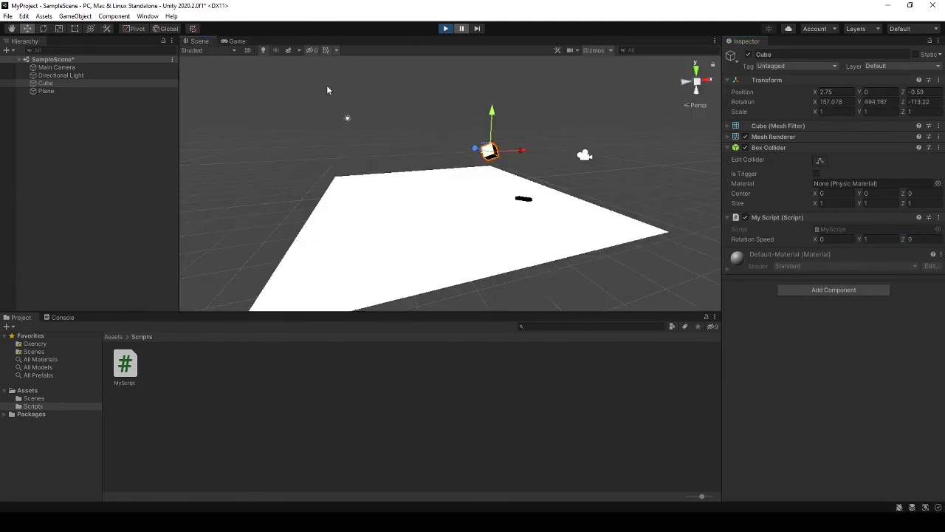
pyautogui.moveTo(327, 89); pyautogui.dragTo(348, 227, button='middle')
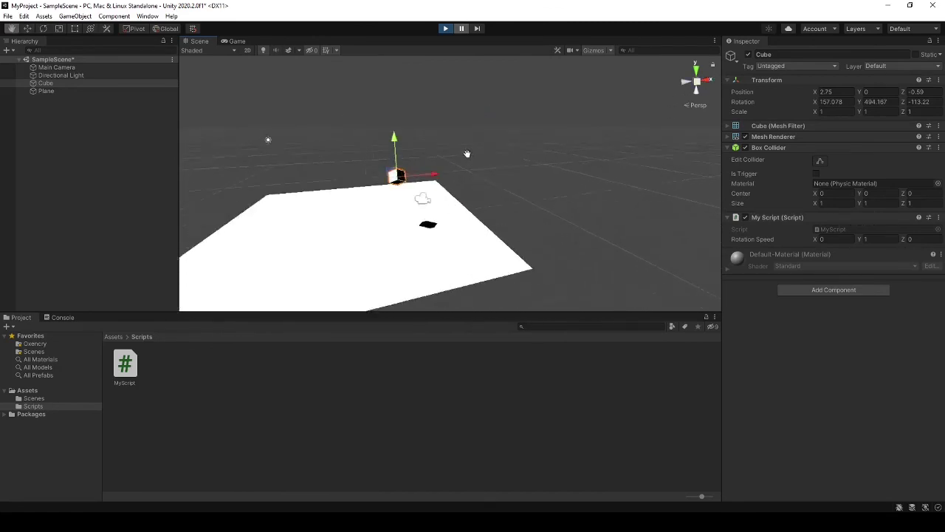
pyautogui.click(697, 83)
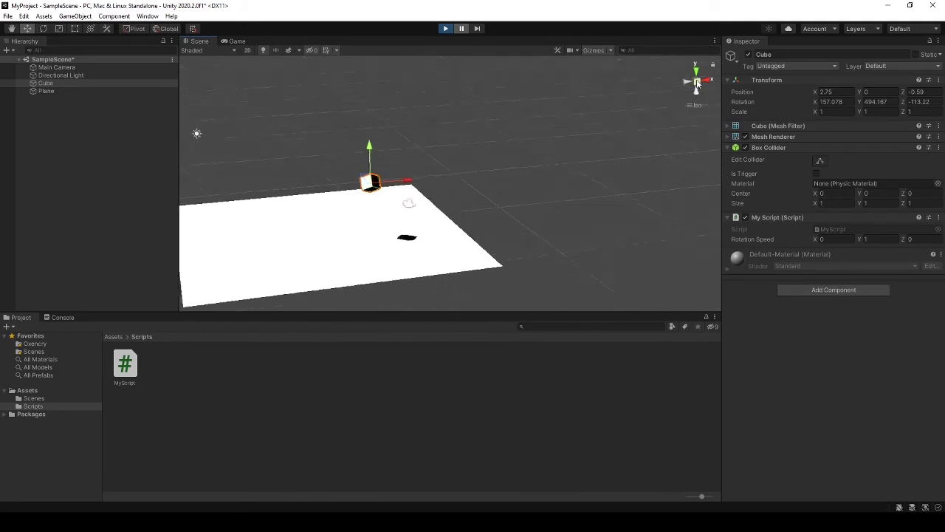
pyautogui.click(705, 80)
pyautogui.moveTo(424, 238)
pyautogui.keyDown('alt'); pyautogui.mouseDown()
pyautogui.moveTo(456, 223)
pyautogui.moveTo(569, 254)
pyautogui.mouseUp(); pyautogui.keyUp('alt')
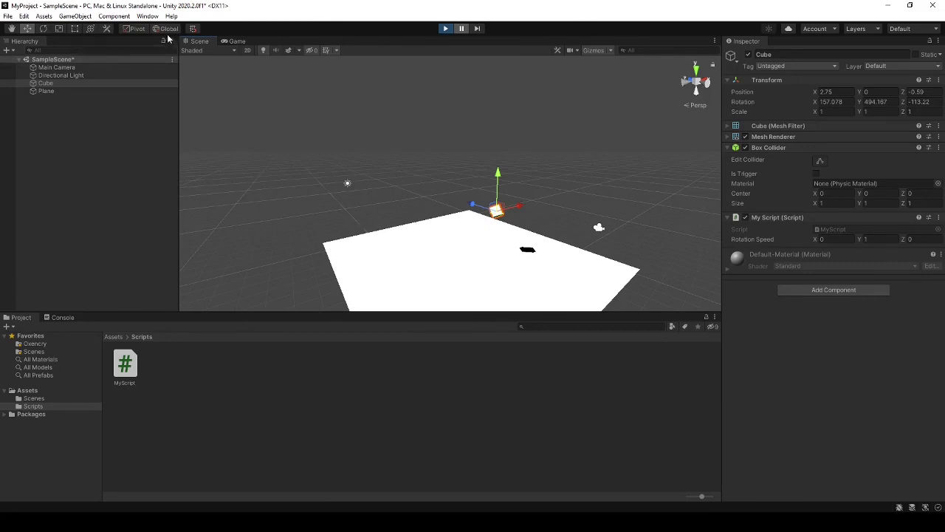
pyautogui.moveTo(564, 238); pyautogui.dragTo(464, 242, button='middle')
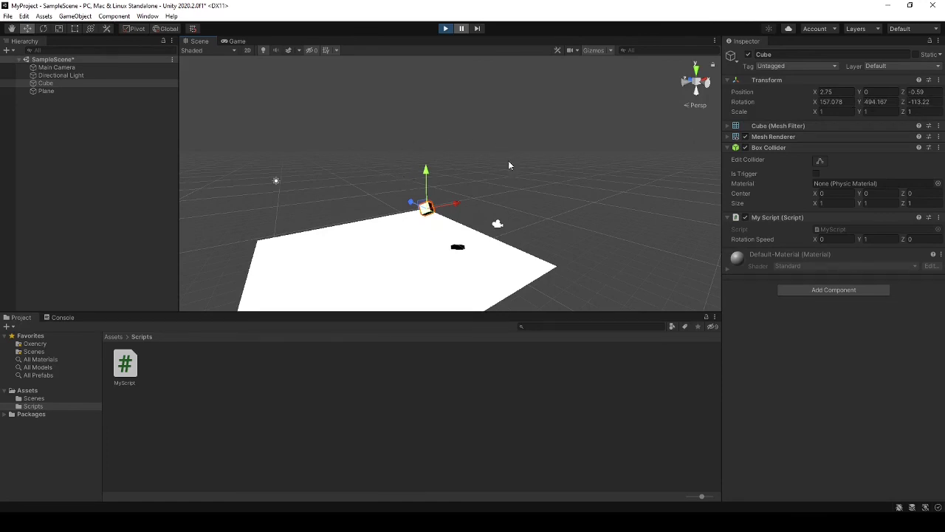
pyautogui.keyDown('alt'); pyautogui.moveTo(508, 160); pyautogui.dragTo(487, 203); pyautogui.keyUp('alt')
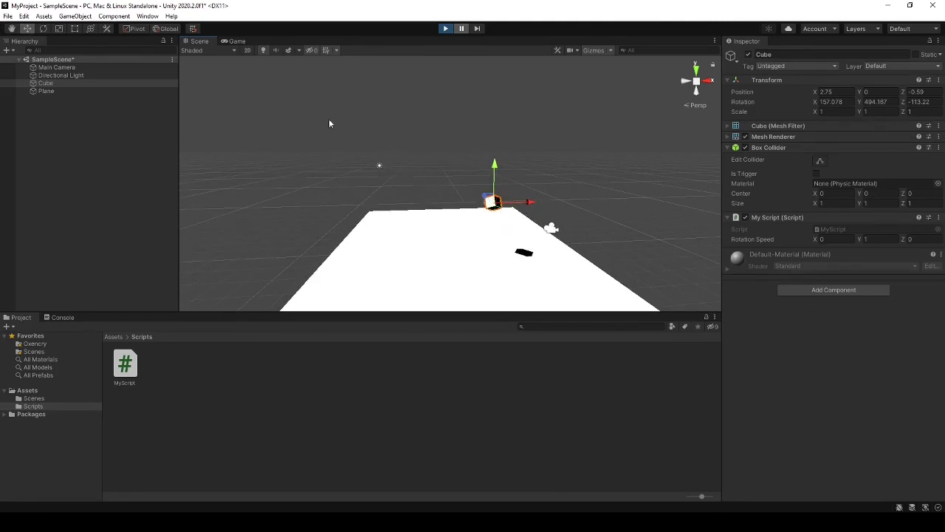
pyautogui.click(167, 30)
pyautogui.keyDown('alt'); pyautogui.moveTo(487, 253); pyautogui.dragTo(419, 211); pyautogui.keyUp('alt')
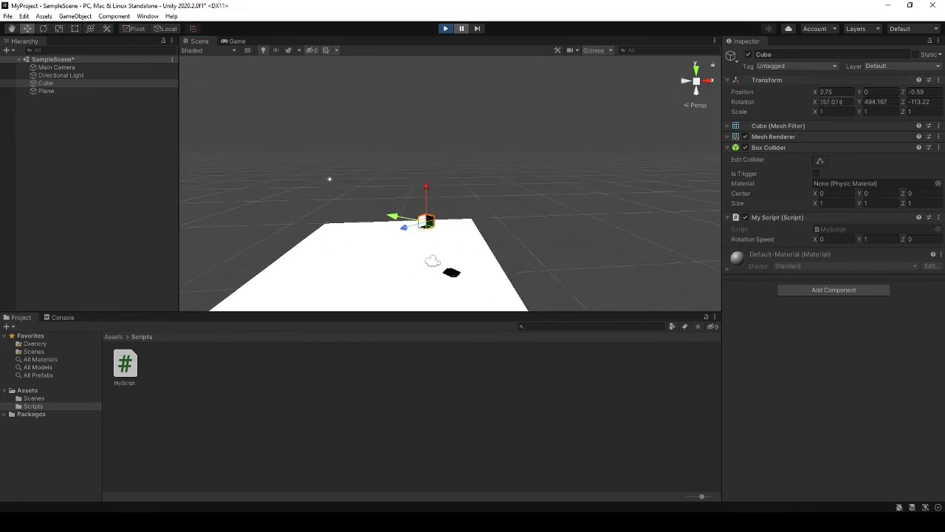
# Set the cube's Rotation X, Y and Z all to 0
pyautogui.write('0')
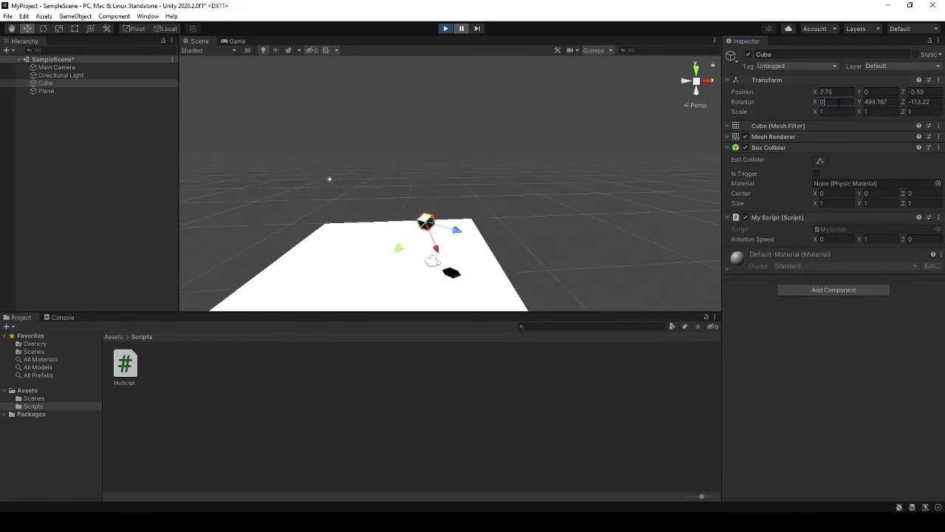
pyautogui.press('Tab')
pyautogui.write('0')
pyautogui.press('Tab')
pyautogui.write('0')
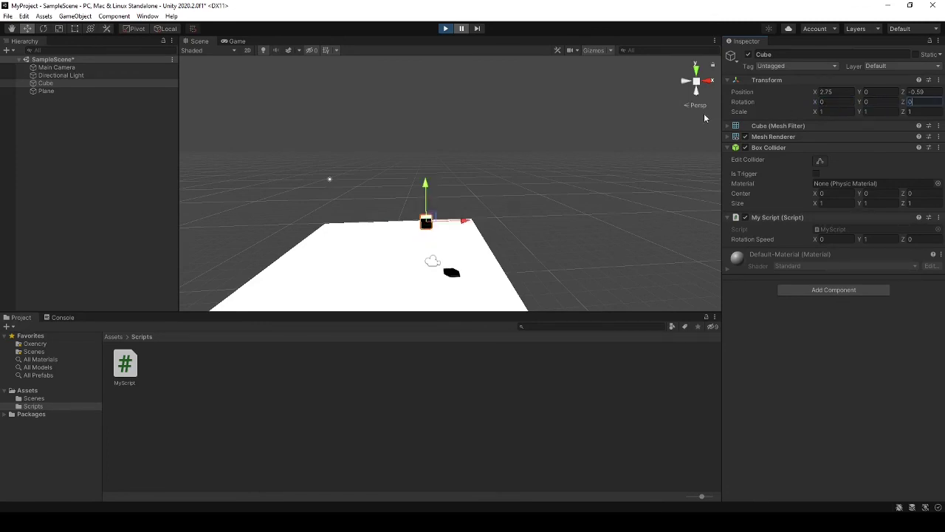
# Tilt the cube about Z by roughly 31 degrees with the Rotate tool, then reorbit the view
pyautogui.click(42, 30)
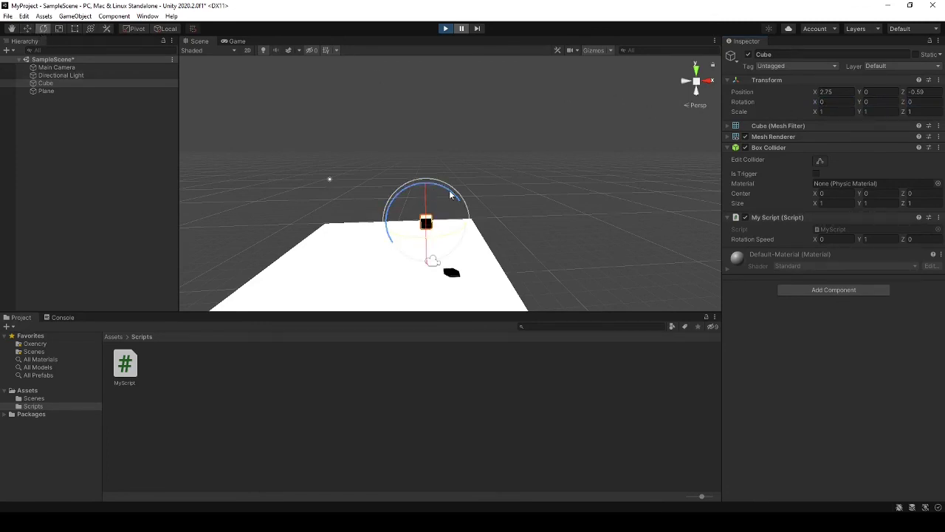
pyautogui.moveTo(450, 194); pyautogui.dragTo(415, 204)
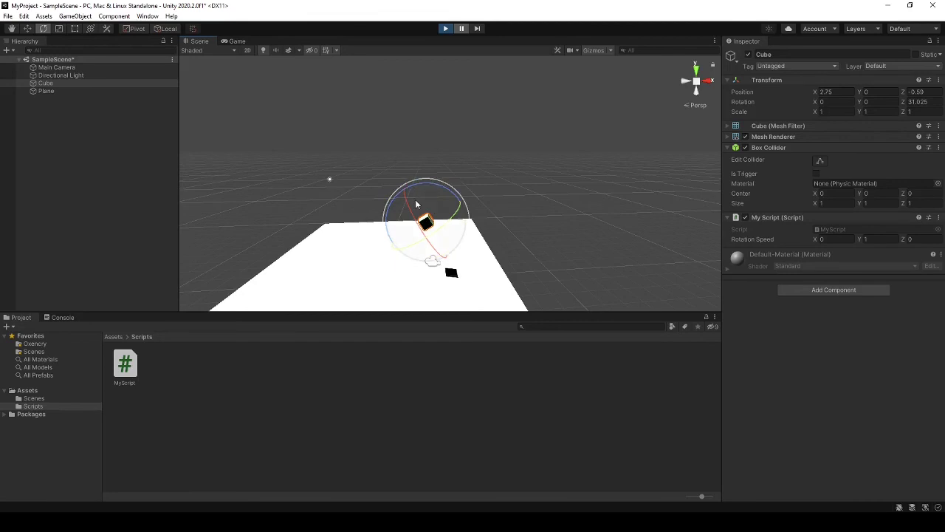
pyautogui.press('w')
pyautogui.moveTo(341, 208); pyautogui.dragTo(495, 204, button='middle')
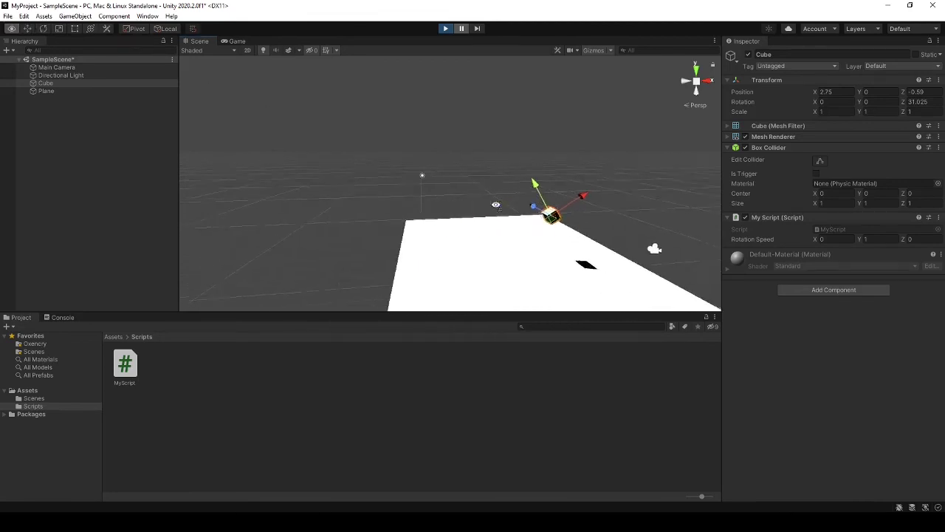
pyautogui.moveTo(495, 204)
pyautogui.keyDown('alt'); pyautogui.mouseDown()
pyautogui.moveTo(468, 208)
pyautogui.moveTo(461, 253)
pyautogui.mouseUp(); pyautogui.keyUp('alt')
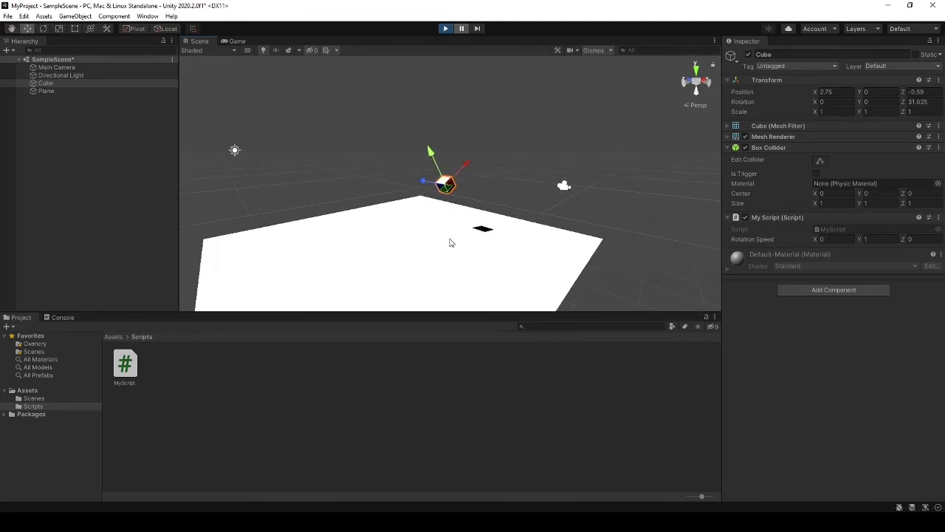
pyautogui.keyDown('alt'); pyautogui.moveTo(525, 253); pyautogui.dragTo(361, 209); pyautogui.keyUp('alt')
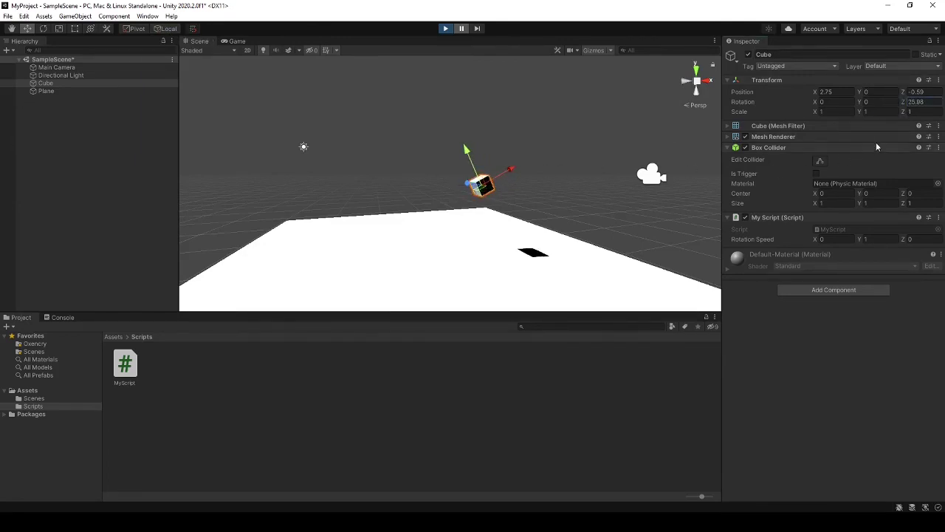
# Reset Rotation Z to 0, then scrub the cube's Rotation Speed Y to a small value
pyautogui.write('0')
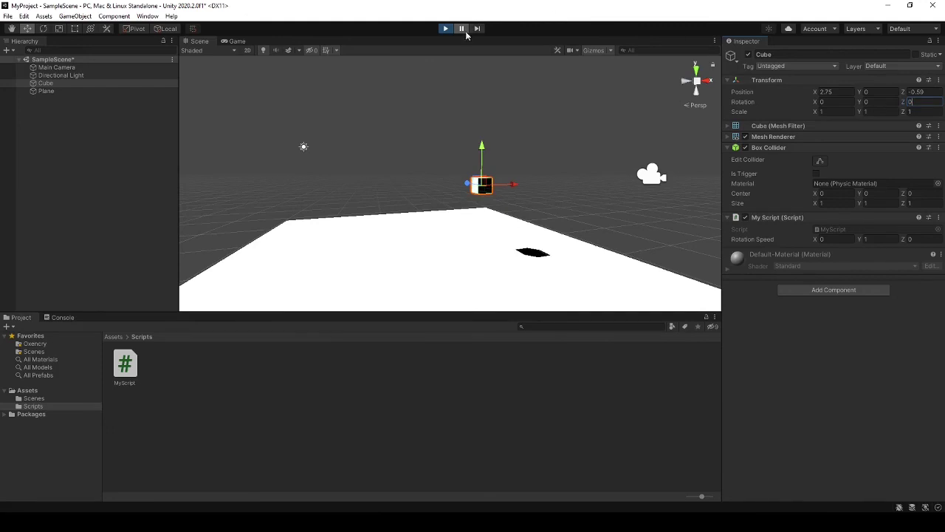
pyautogui.click(237, 42)
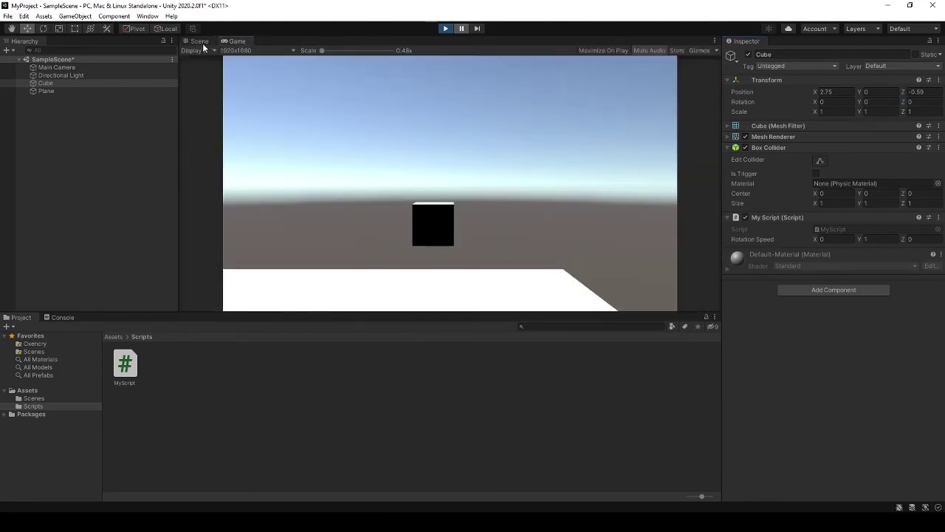
pyautogui.click(203, 42)
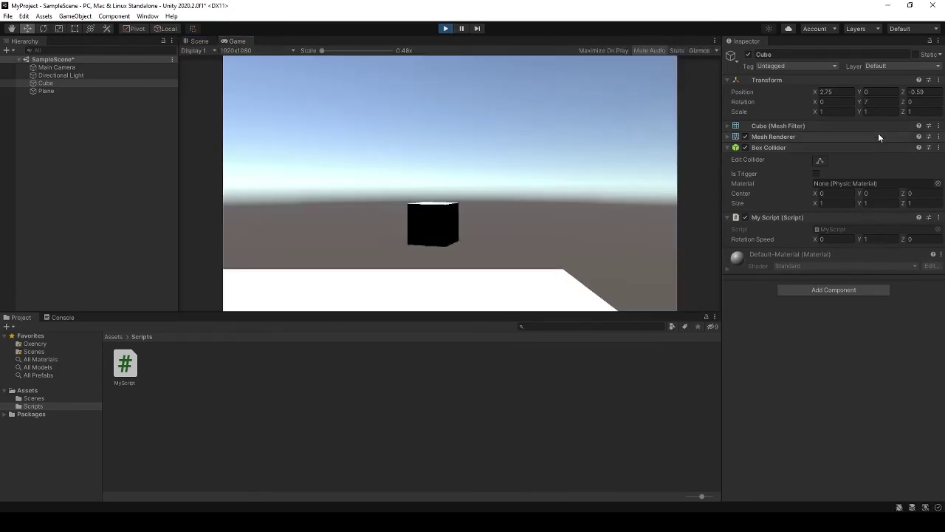
pyautogui.moveTo(861, 241)
pyautogui.mouseDown()
pyautogui.moveTo(883, 239)
pyautogui.moveTo(864, 243)
pyautogui.mouseUp()
pyautogui.moveTo(864, 242); pyautogui.dragTo(819, 216)
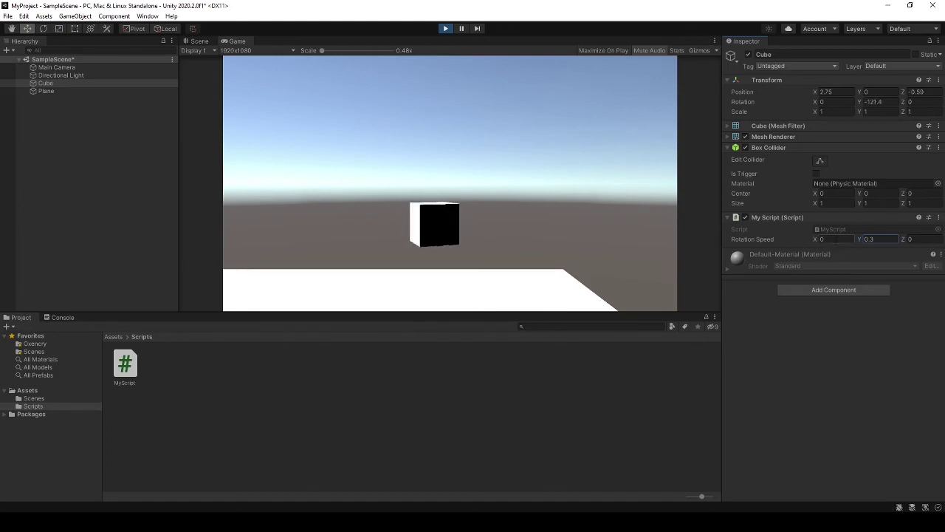
# Set Rotation Speed X to 1 and exit Play mode
pyautogui.click(835, 238)
pyautogui.write('1')
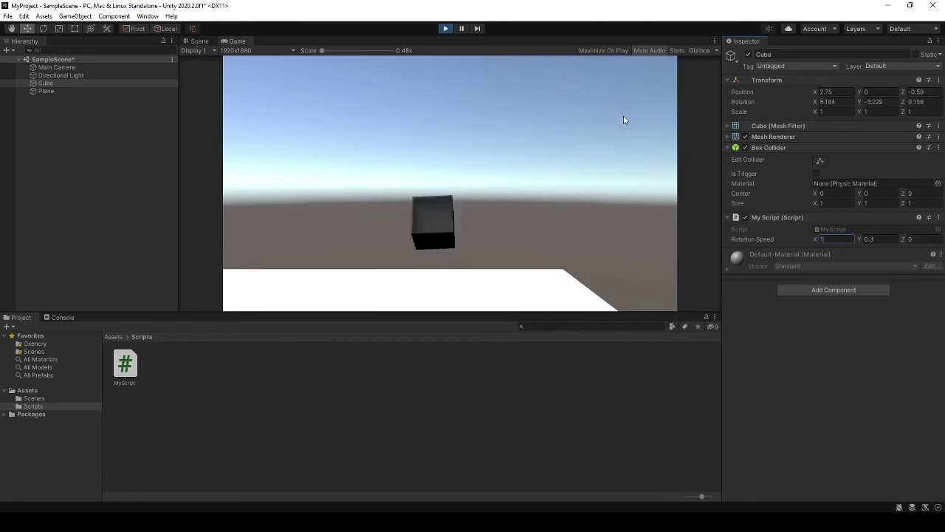
pyautogui.click(444, 29)
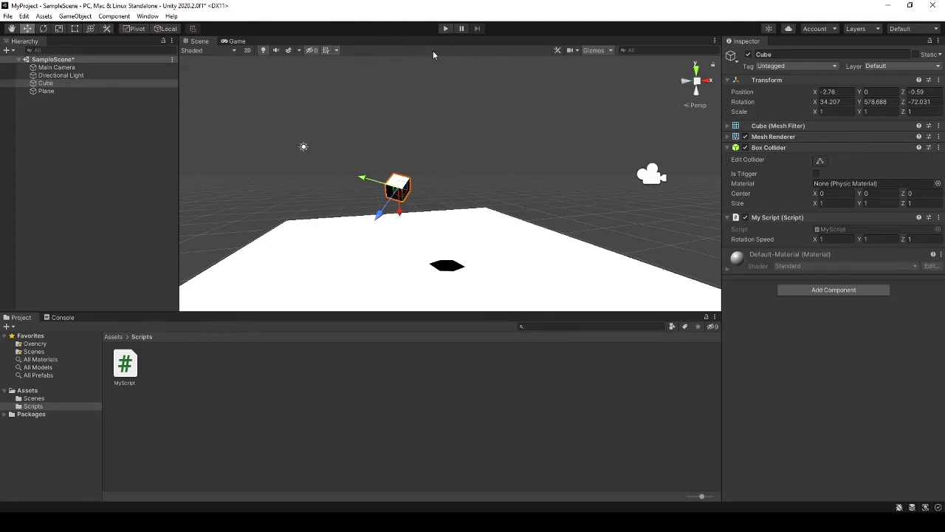
pyautogui.click(445, 31)
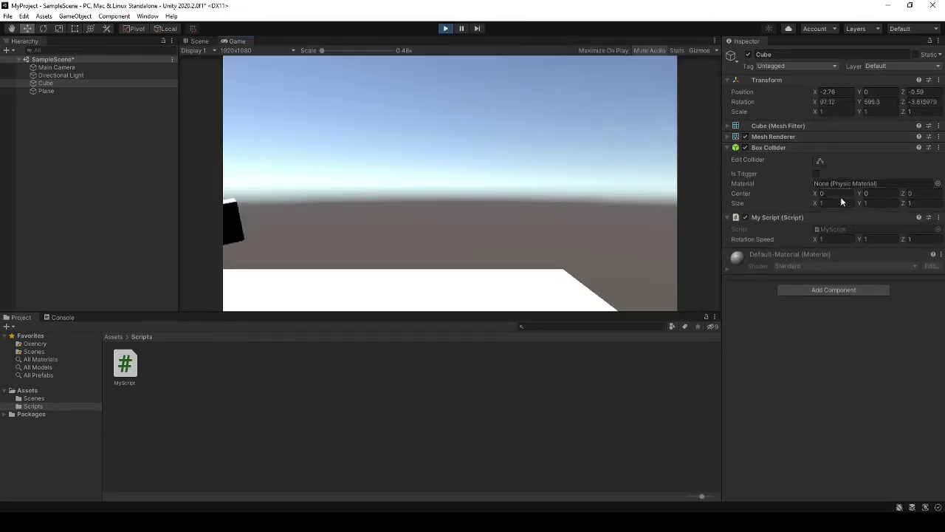
pyautogui.click(744, 217)
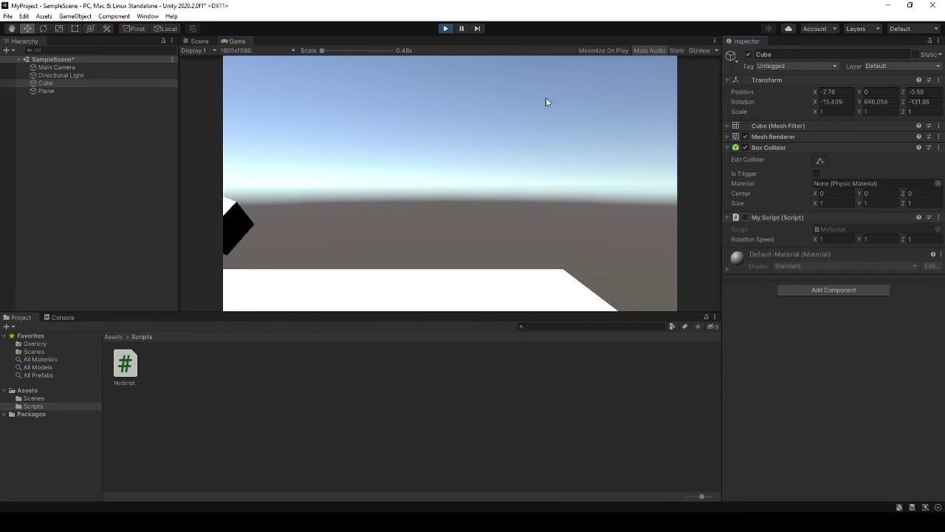
pyautogui.click(443, 28)
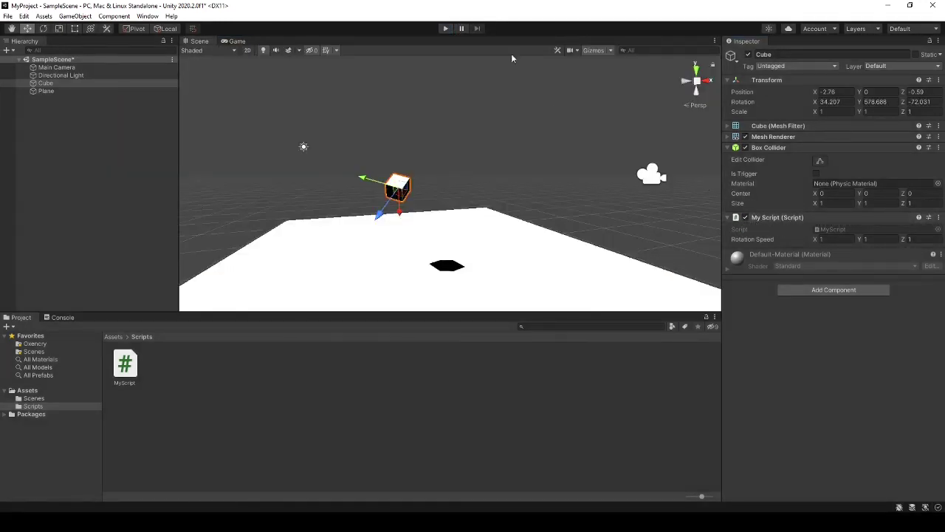
pyautogui.click(445, 30)
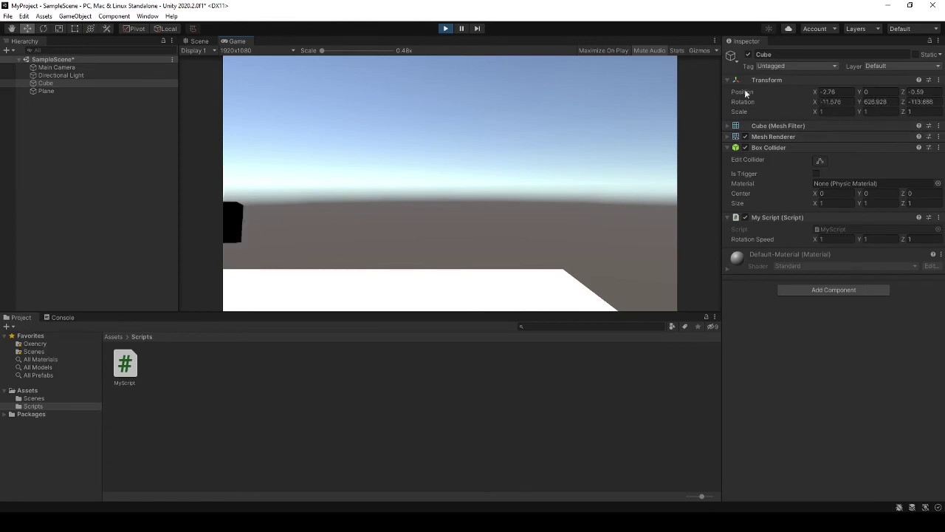
pyautogui.moveTo(812, 91)
pyautogui.mouseDown()
pyautogui.moveTo(891, 114)
pyautogui.moveTo(882, 112)
pyautogui.mouseUp()
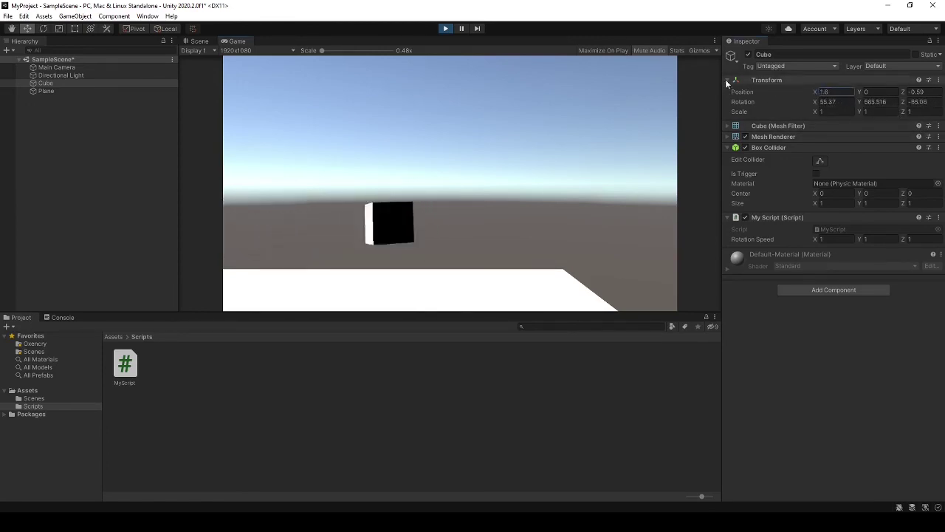
pyautogui.click(745, 137)
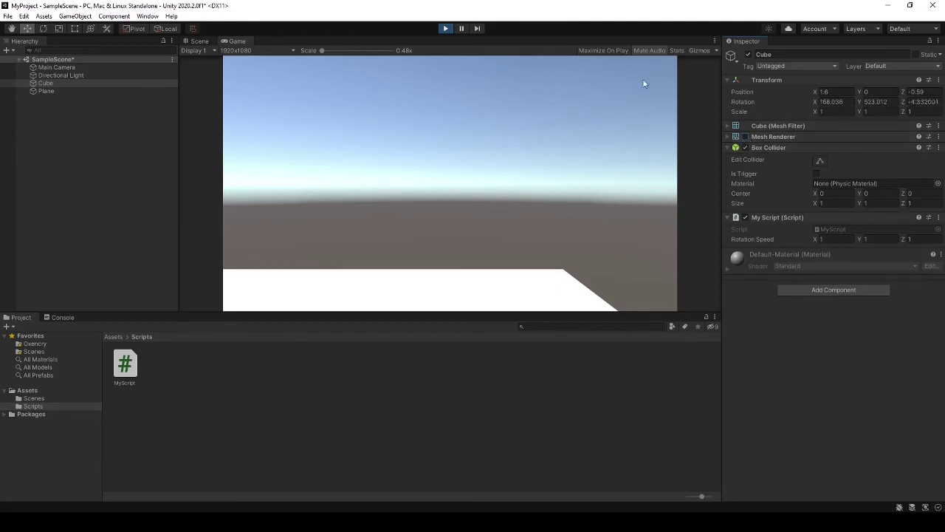
pyautogui.click(694, 51)
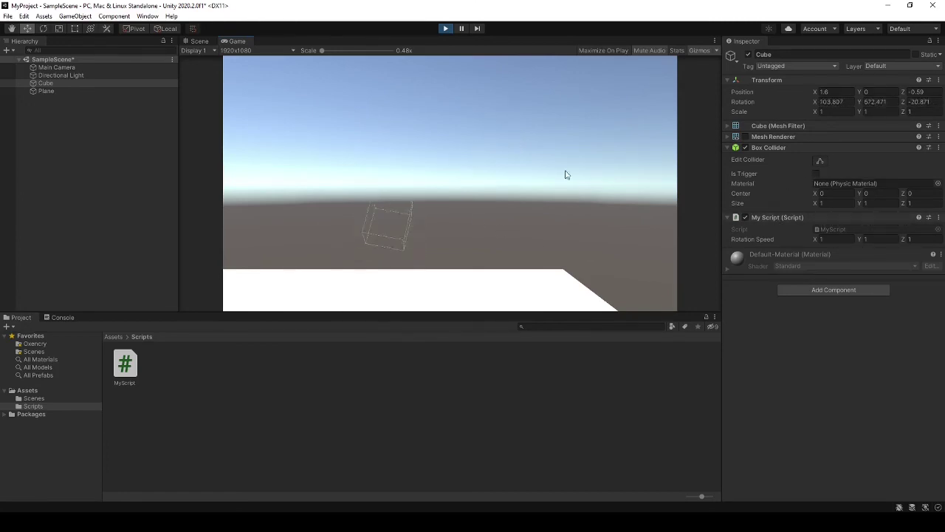
pyautogui.click(746, 217)
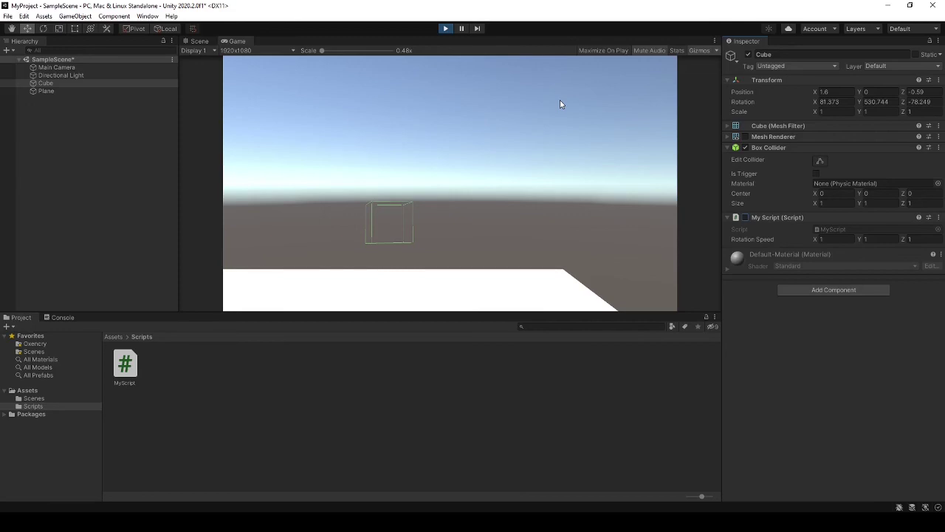
pyautogui.click(445, 29)
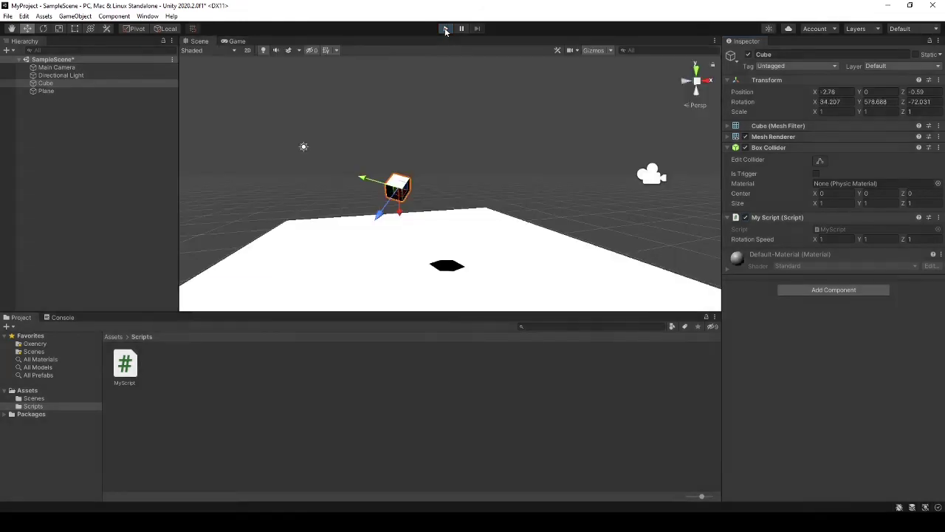